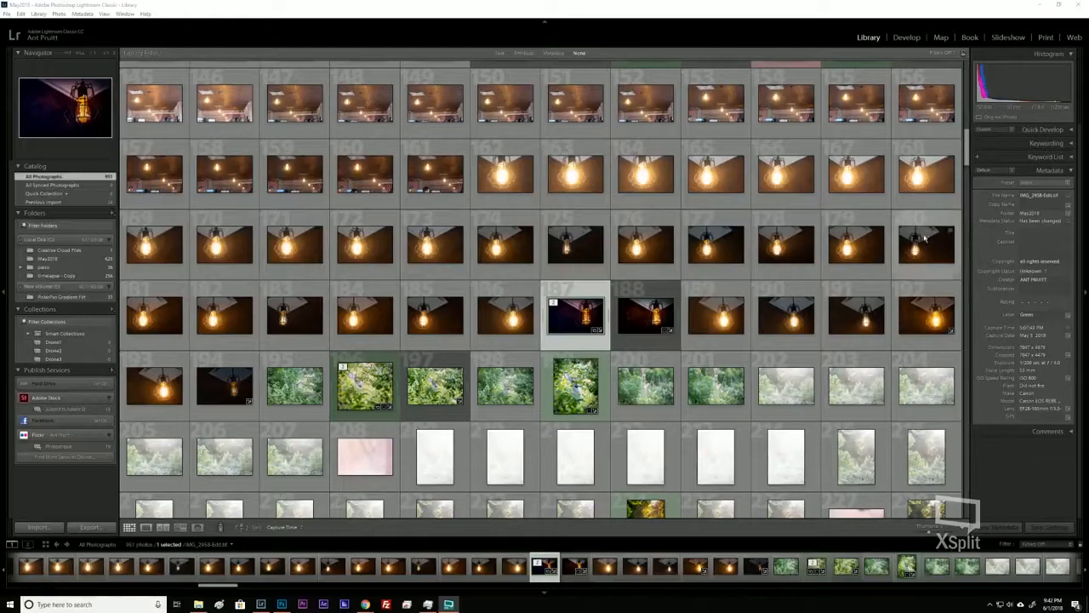
# Find the deer photo IMG_2966-Edit.tif among all photographs and open it in the Develop module
pyautogui.scroll(-15, 669, 281)
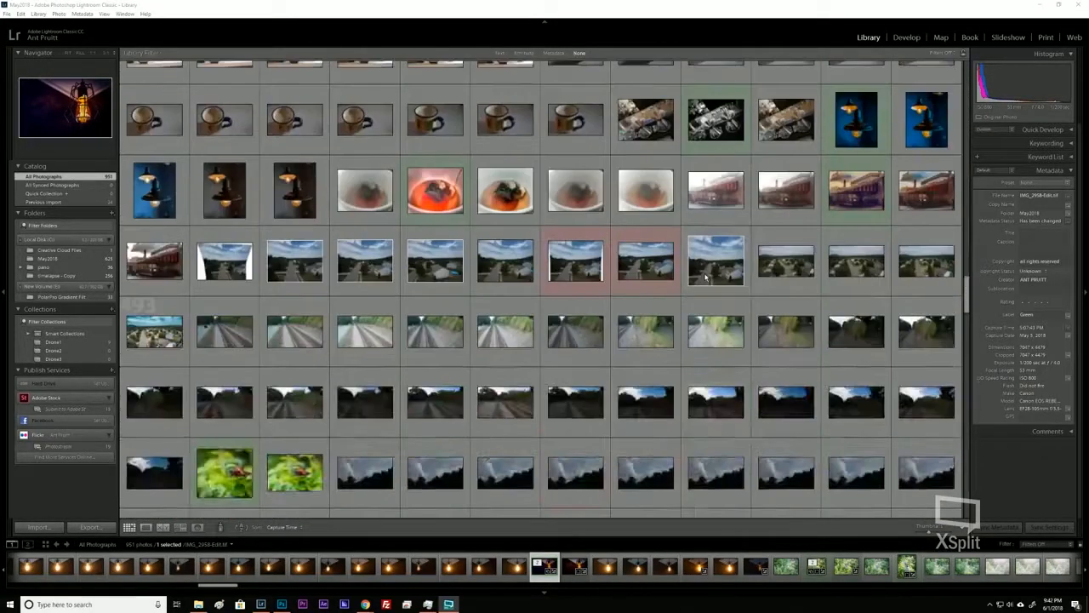
pyautogui.scroll(-15, 645, 233)
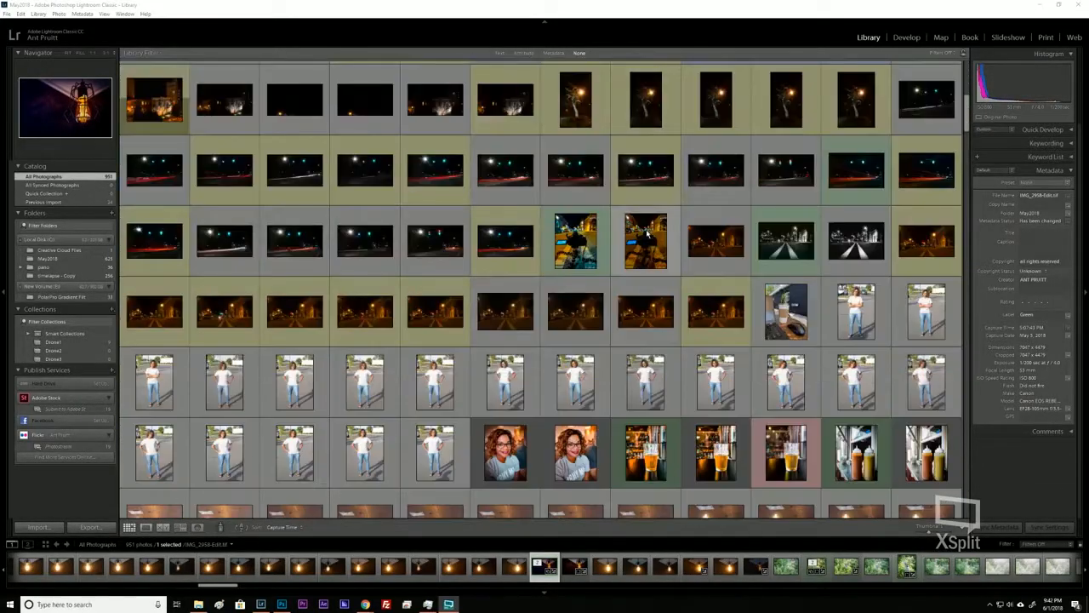
pyautogui.scroll(-5, 646, 233)
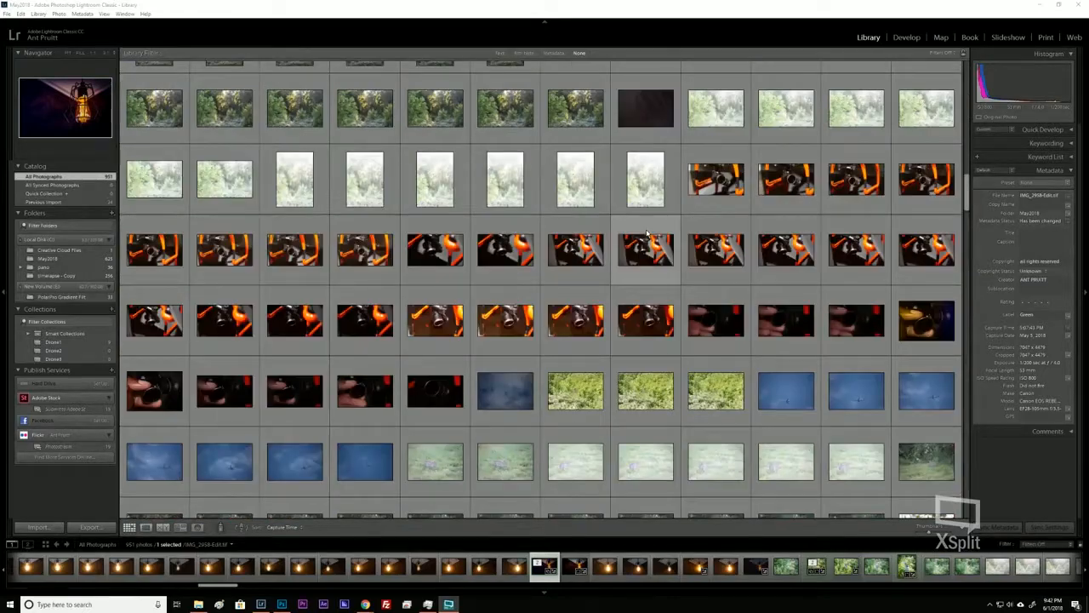
pyautogui.scroll(-5, 667, 271)
pyautogui.scroll(14, 667, 270)
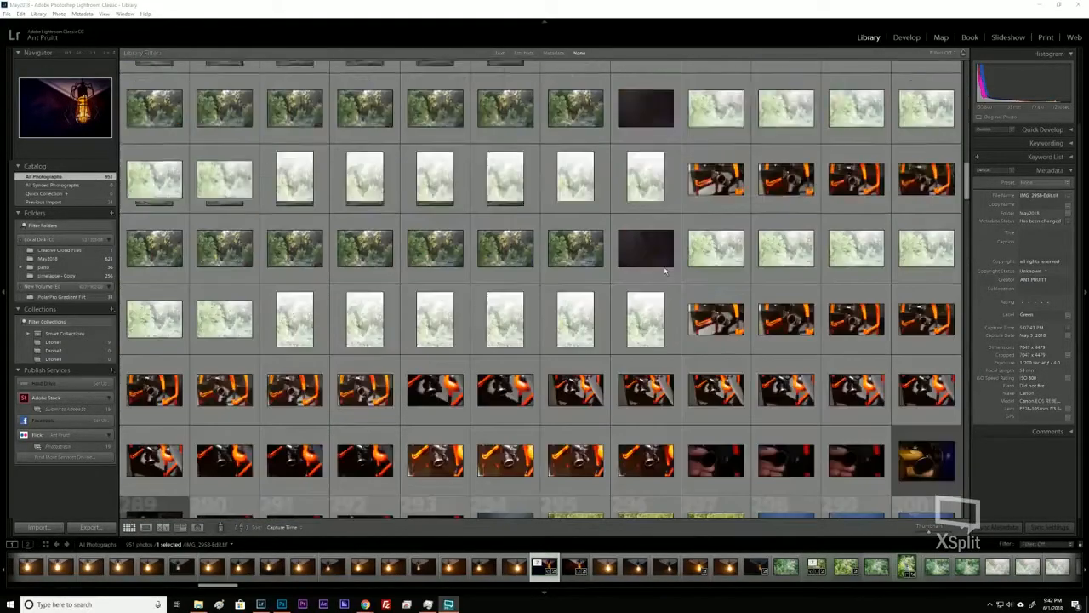
pyautogui.scroll(-3, 511, 272)
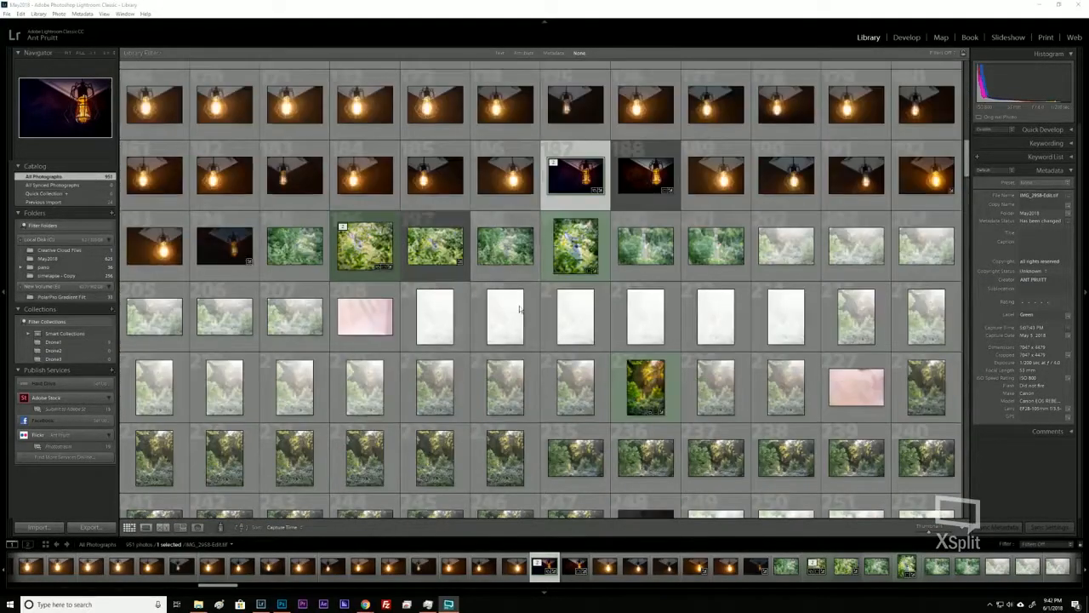
pyautogui.click(379, 241)
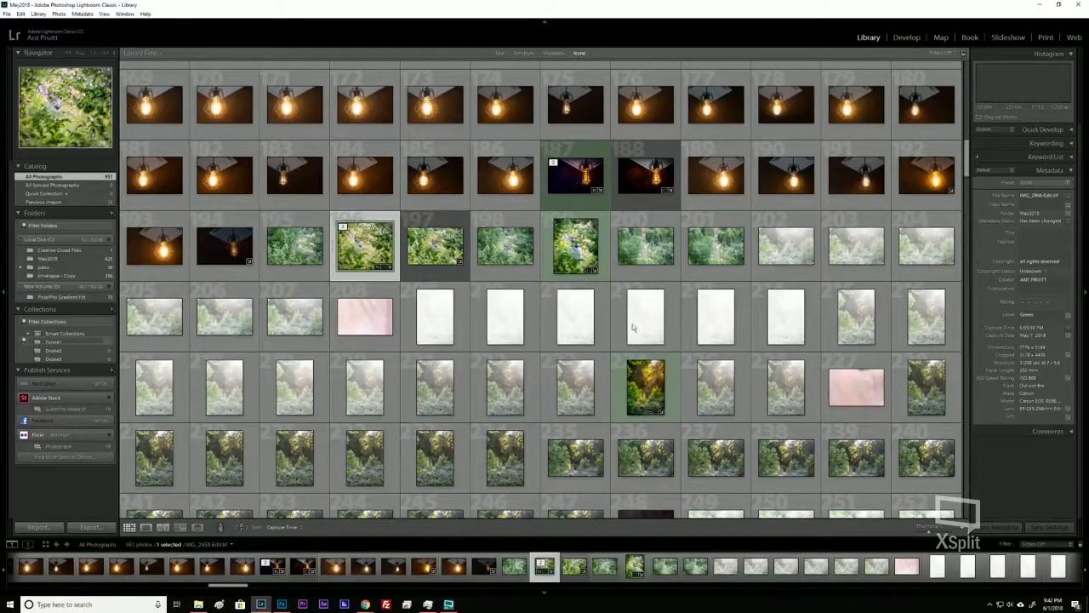
pyautogui.press('d')
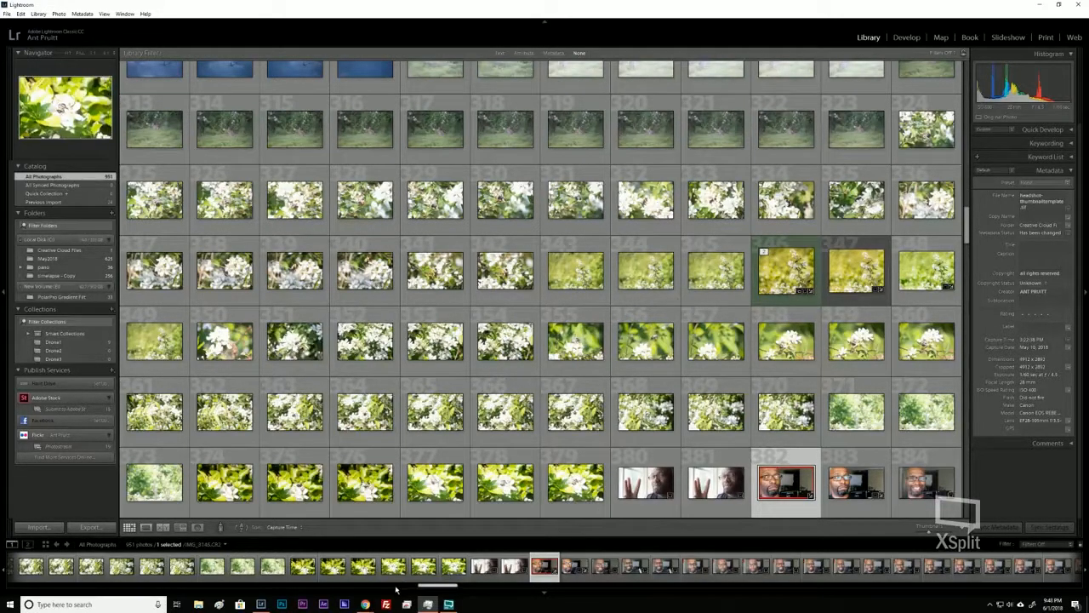
pyautogui.moveTo(365, 604)
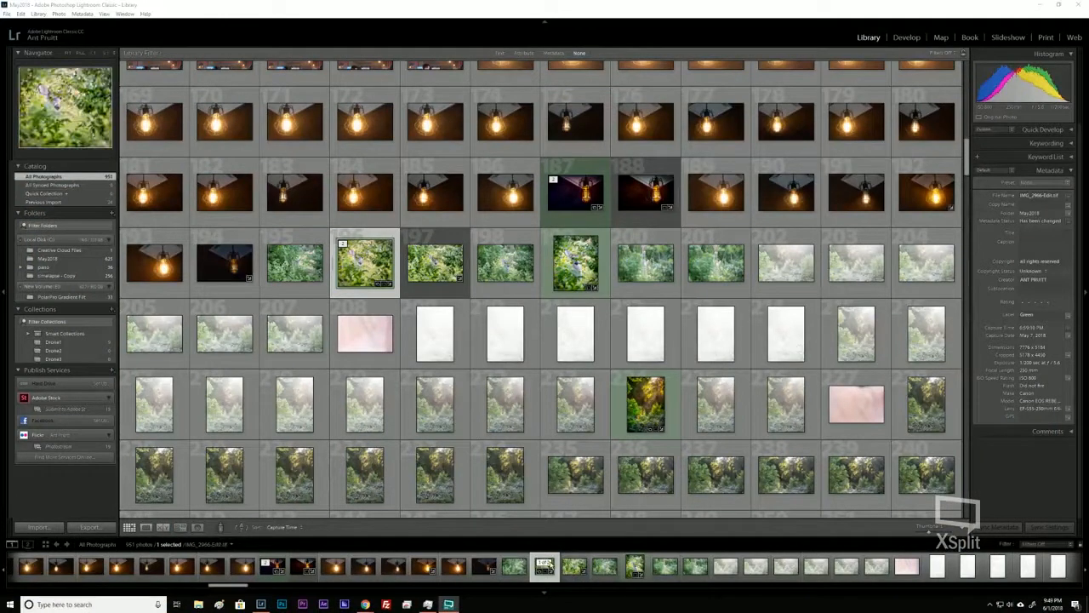
pyautogui.click(907, 38)
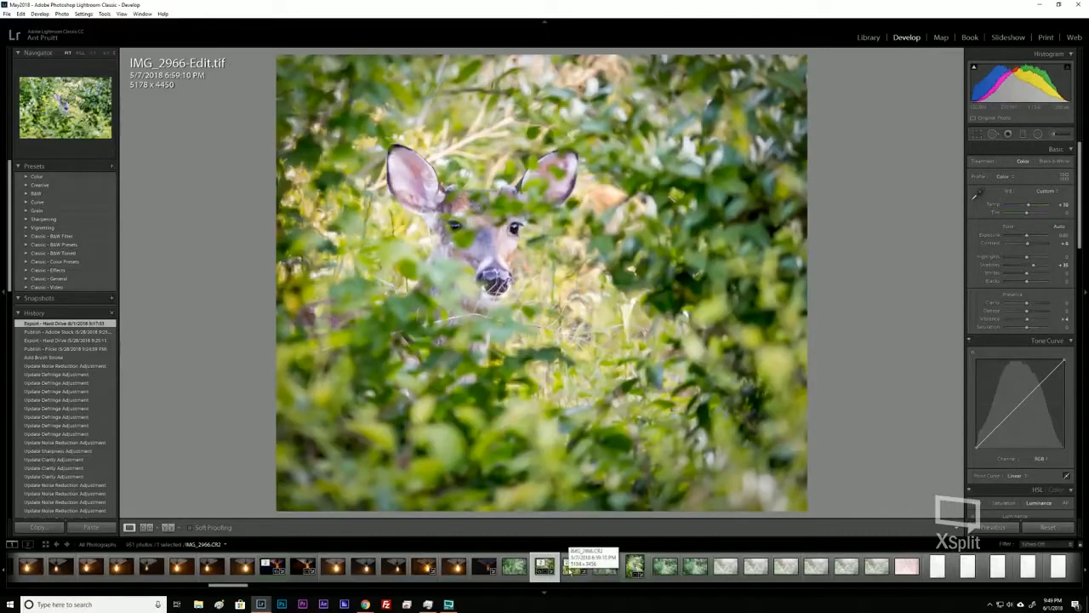
pyautogui.hotkey('alt', 'Tab')
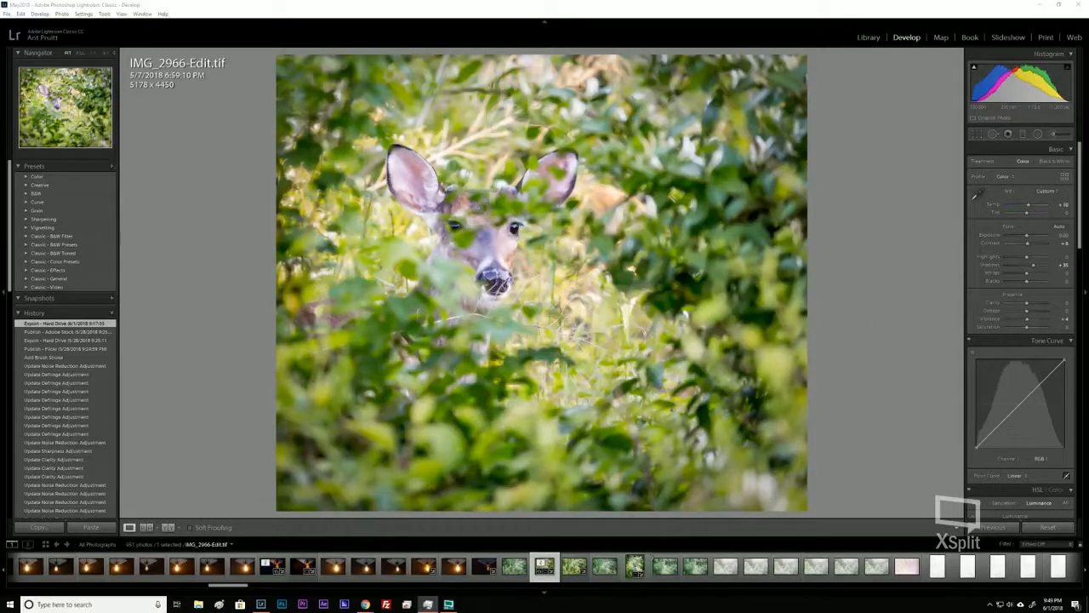
# Return to the library grid and open the sunlit forest photo IMG_2993.CR2 in the Develop module
pyautogui.click(869, 38)
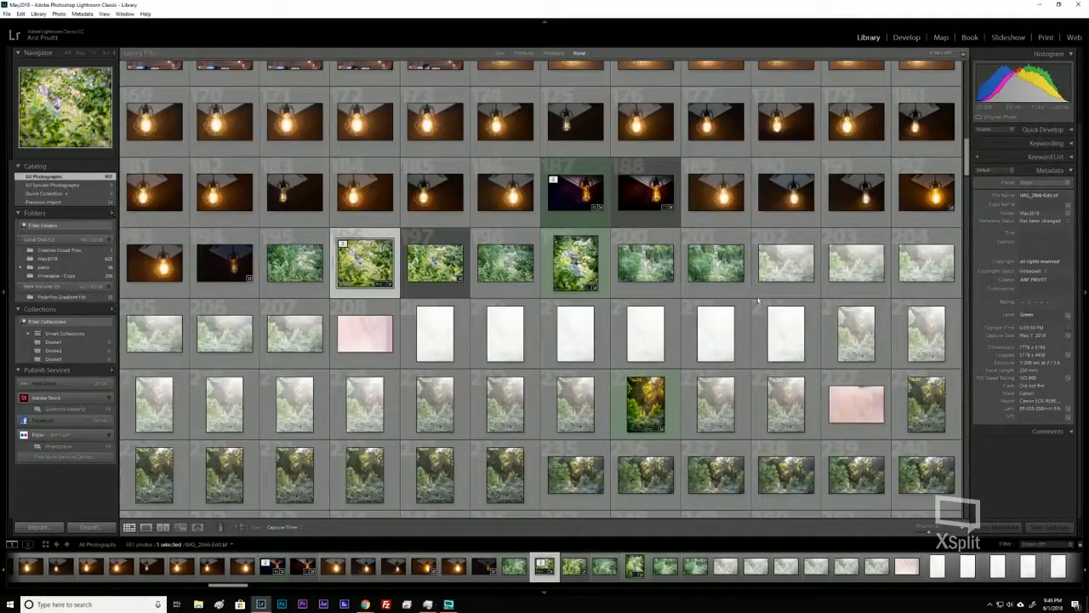
pyautogui.click(647, 396)
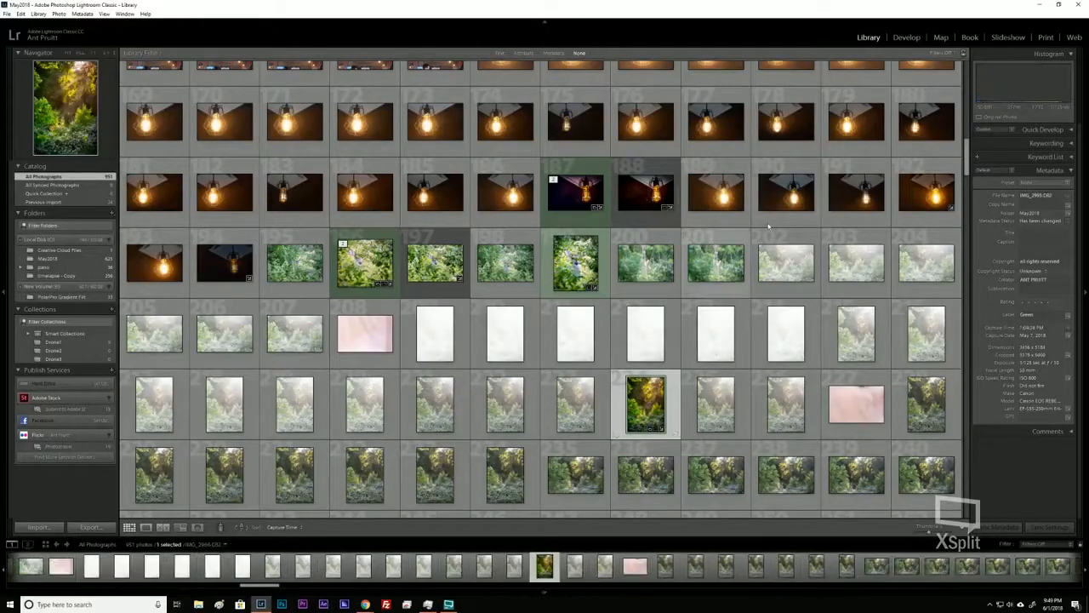
pyautogui.click(907, 39)
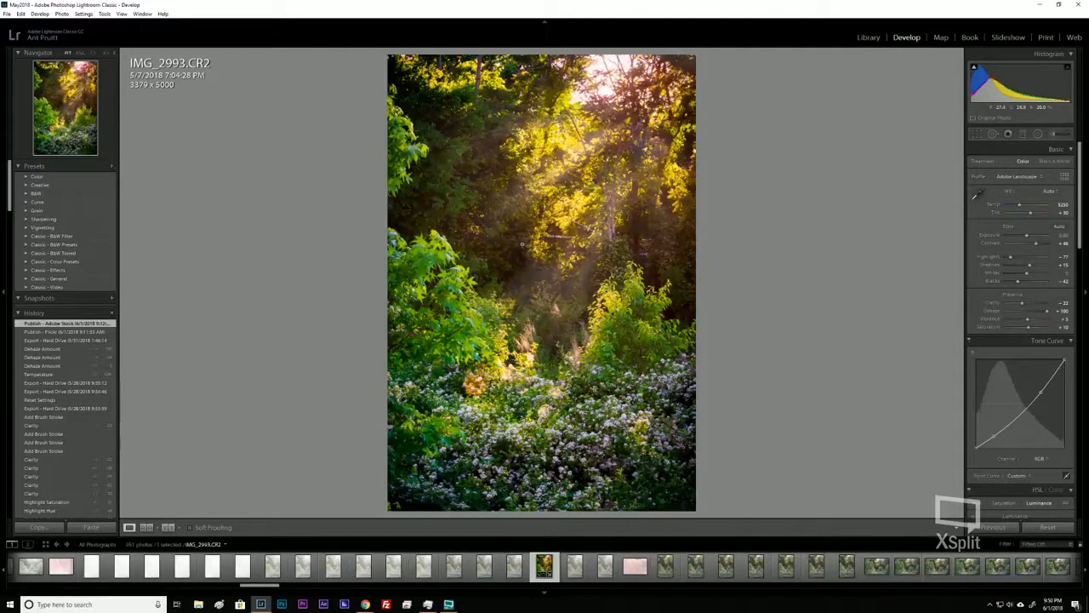
# Return to the library grid, find the first white-blossom bee photo, IMG_3092.CR2, and open it in the Develop module
pyautogui.click(877, 39)
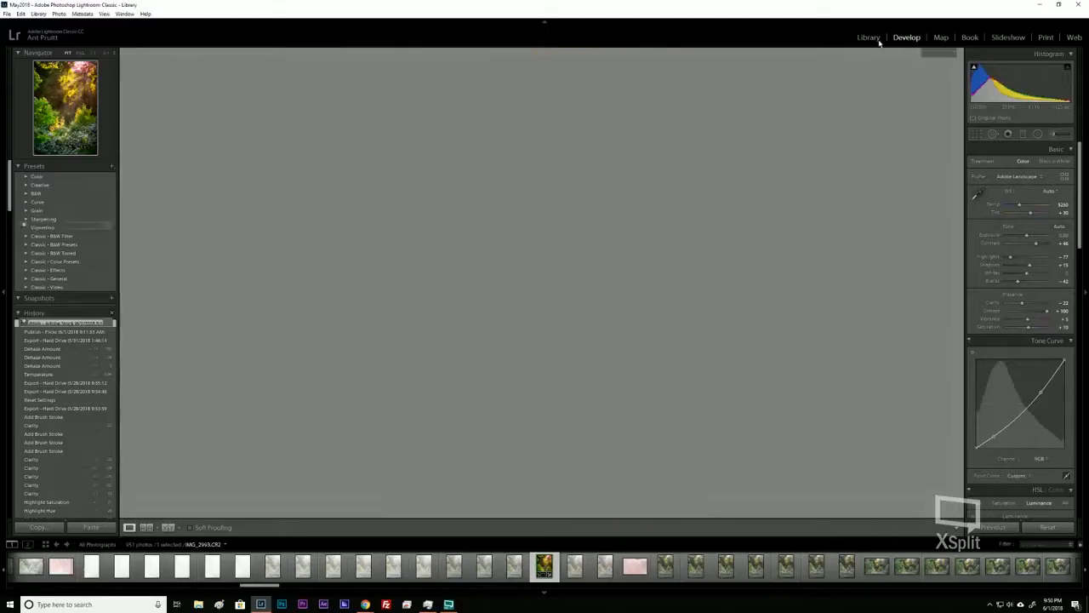
pyautogui.scroll(-7, 839, 179)
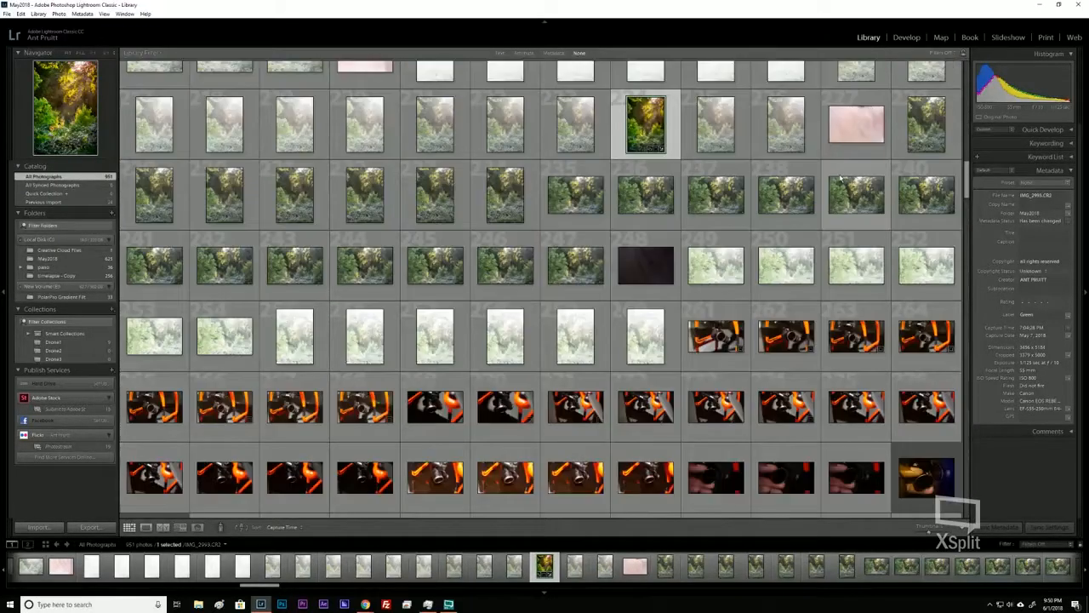
pyautogui.scroll(5, 840, 179)
pyautogui.scroll(-8, 839, 176)
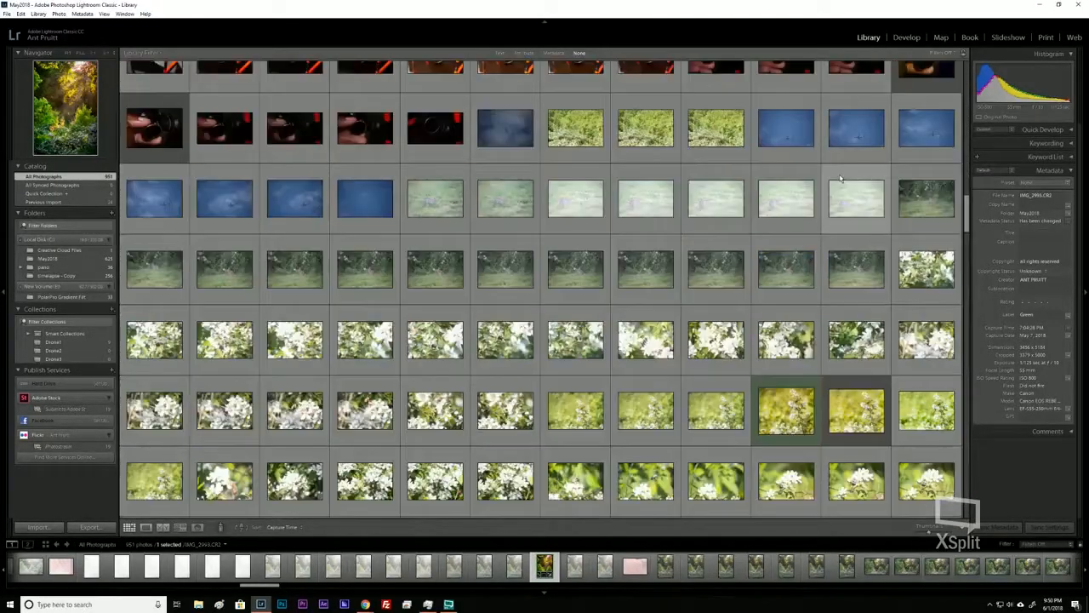
pyautogui.scroll(-2, 840, 178)
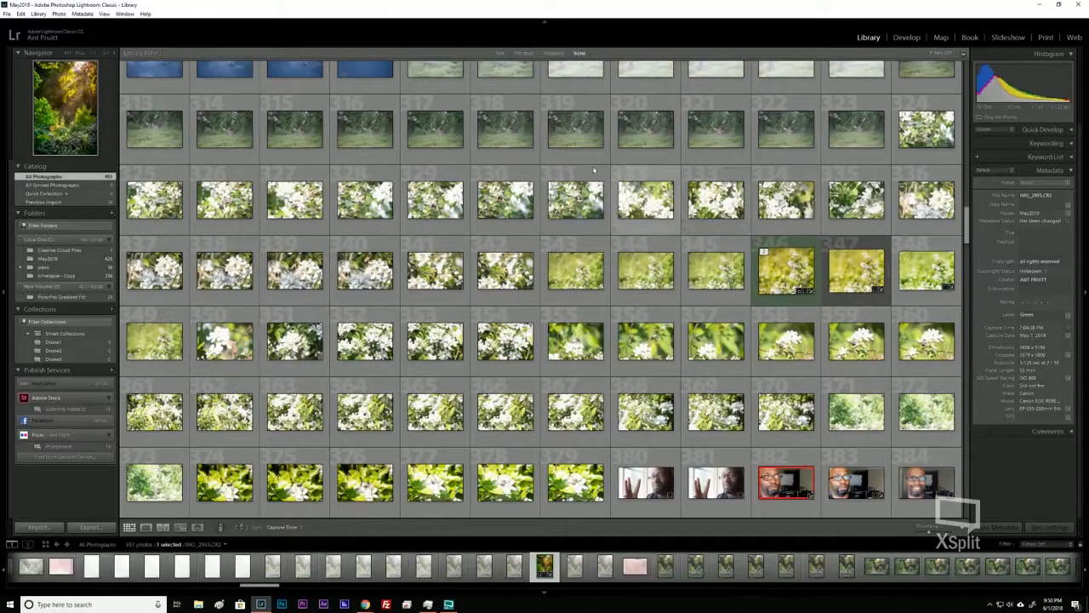
pyautogui.click(926, 149)
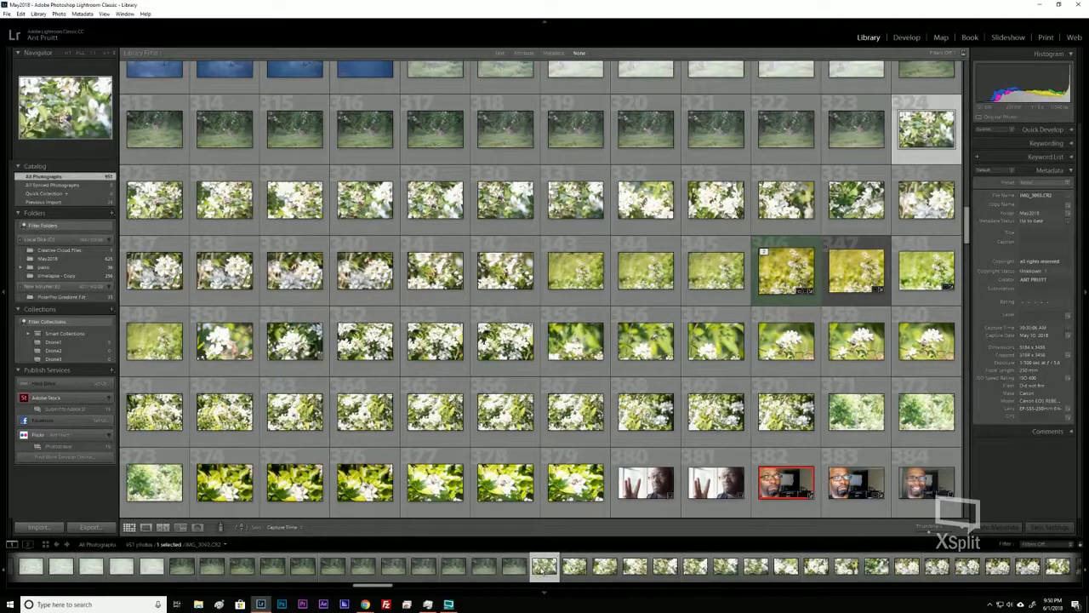
pyautogui.click(906, 37)
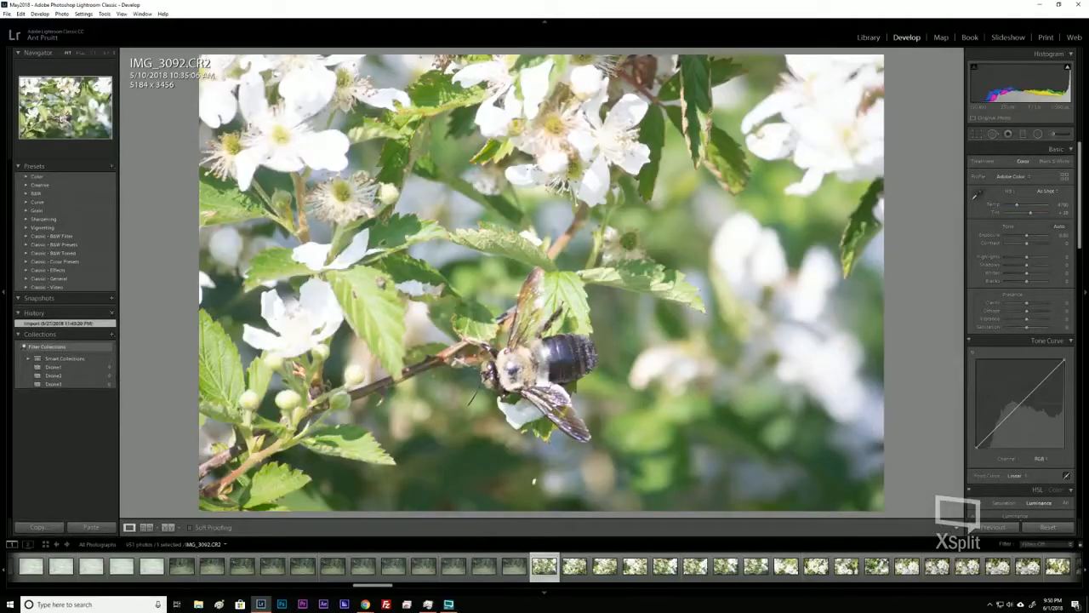
# Review the bee photos one by one from IMG_3093.CR2 and give IMG_3098.CR2 the Yellow color label
pyautogui.press('Right')
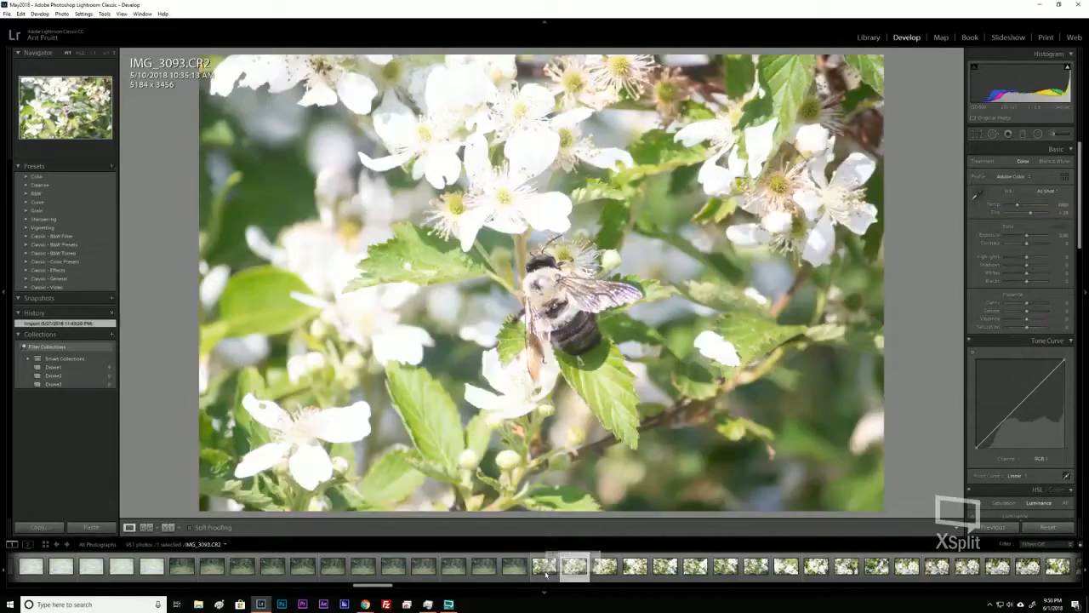
pyautogui.press('Right')
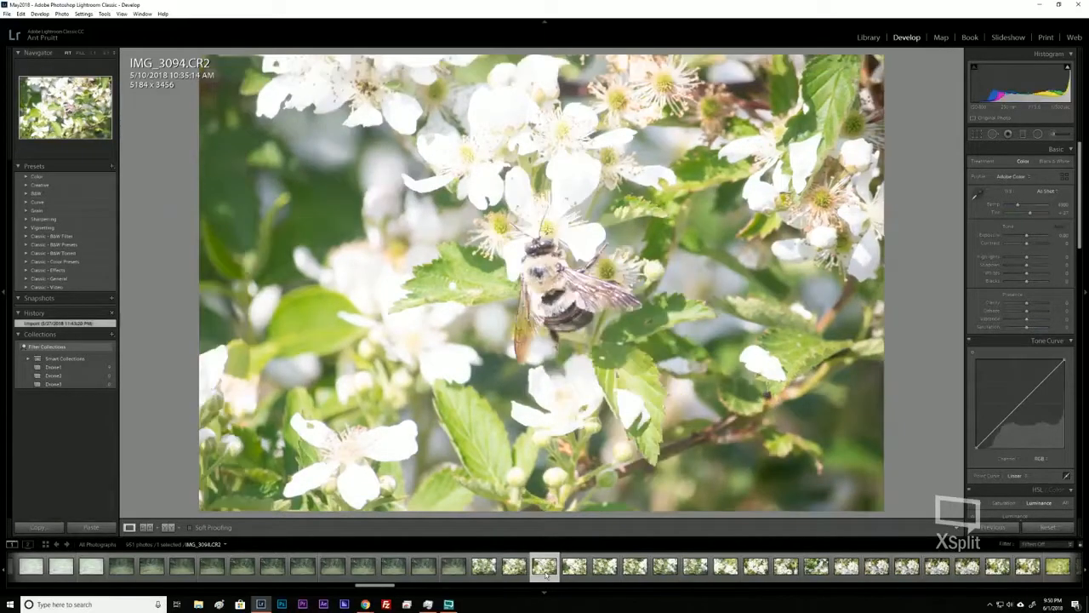
pyautogui.press('Right')
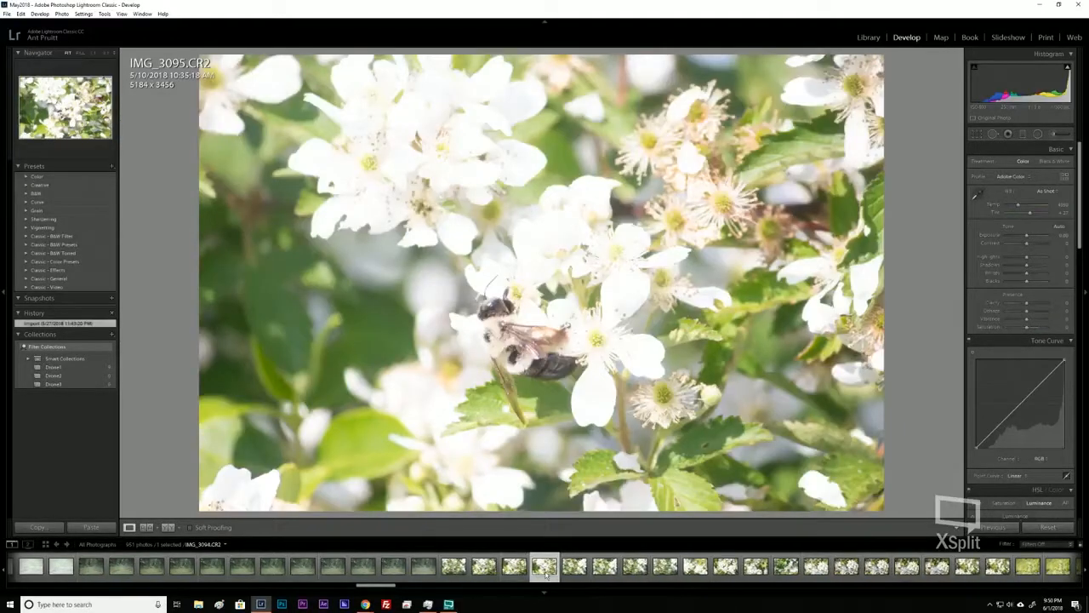
pyautogui.press('Right')
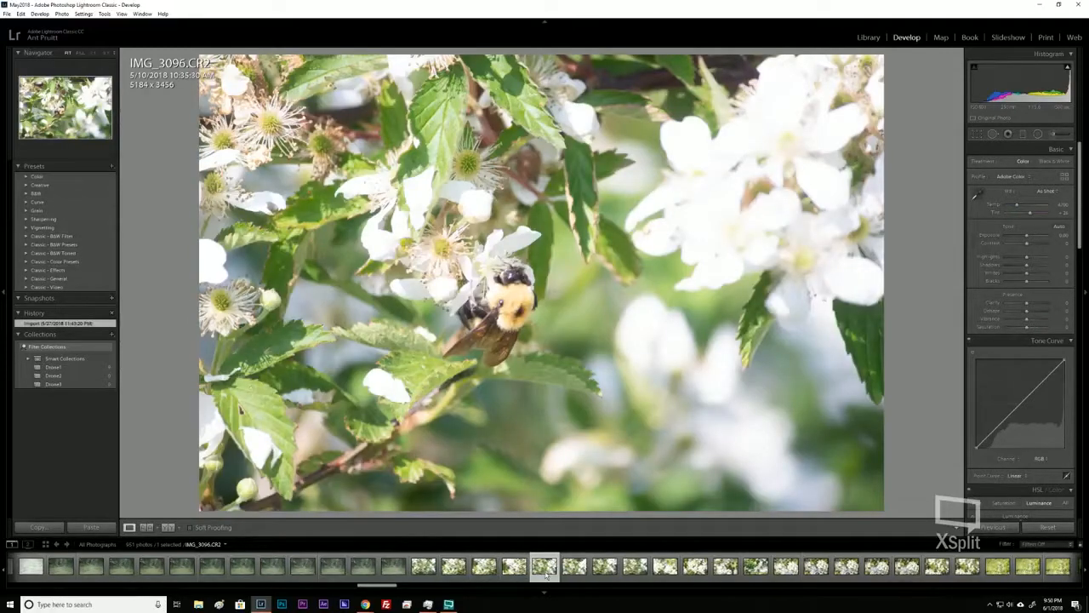
pyautogui.press('Right')
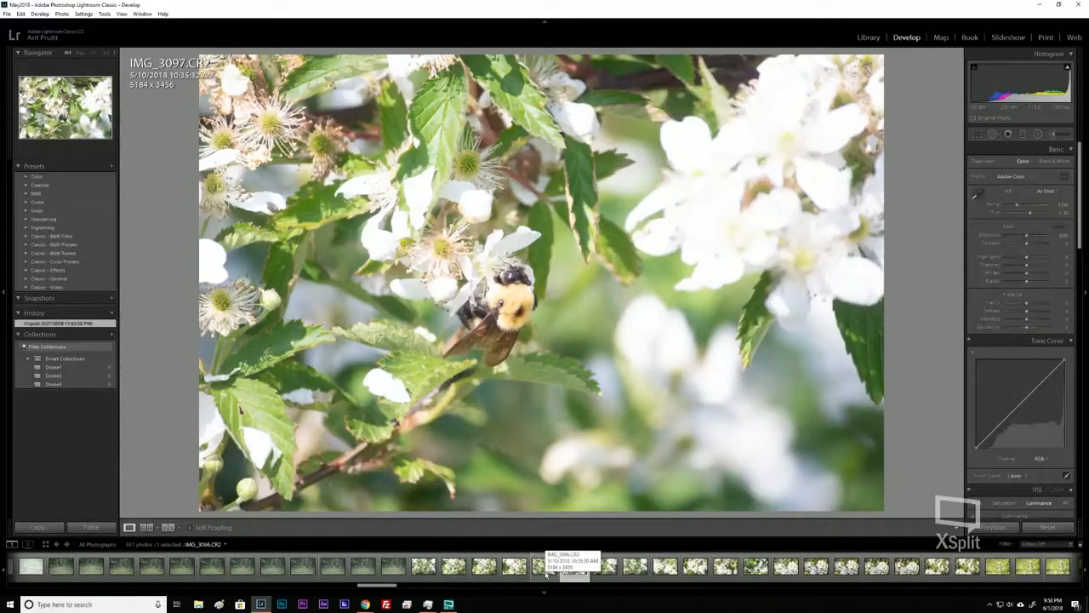
pyautogui.press('Right')
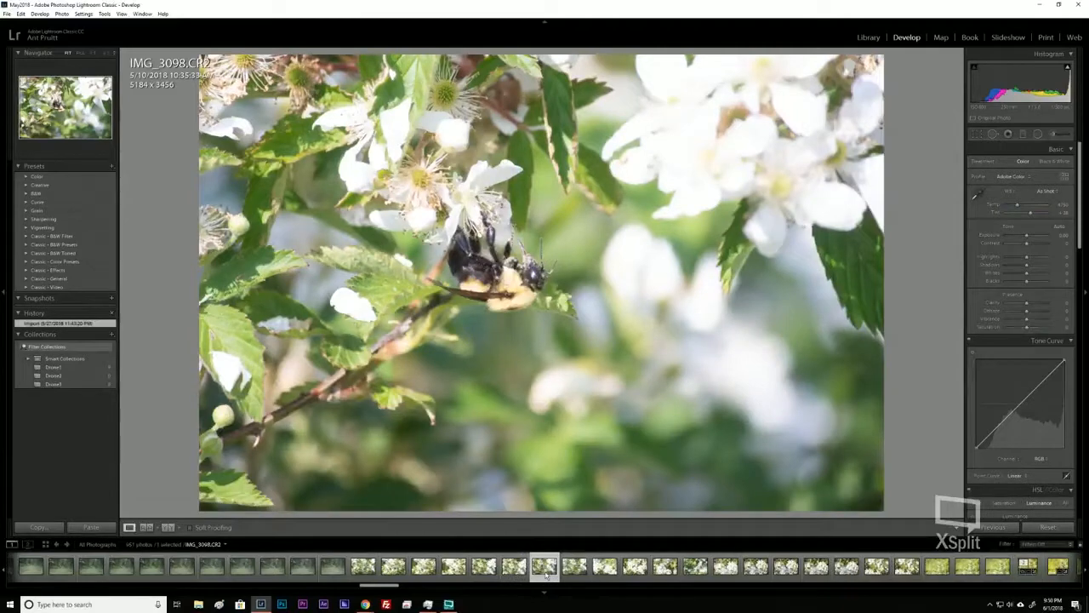
pyautogui.press('Right')
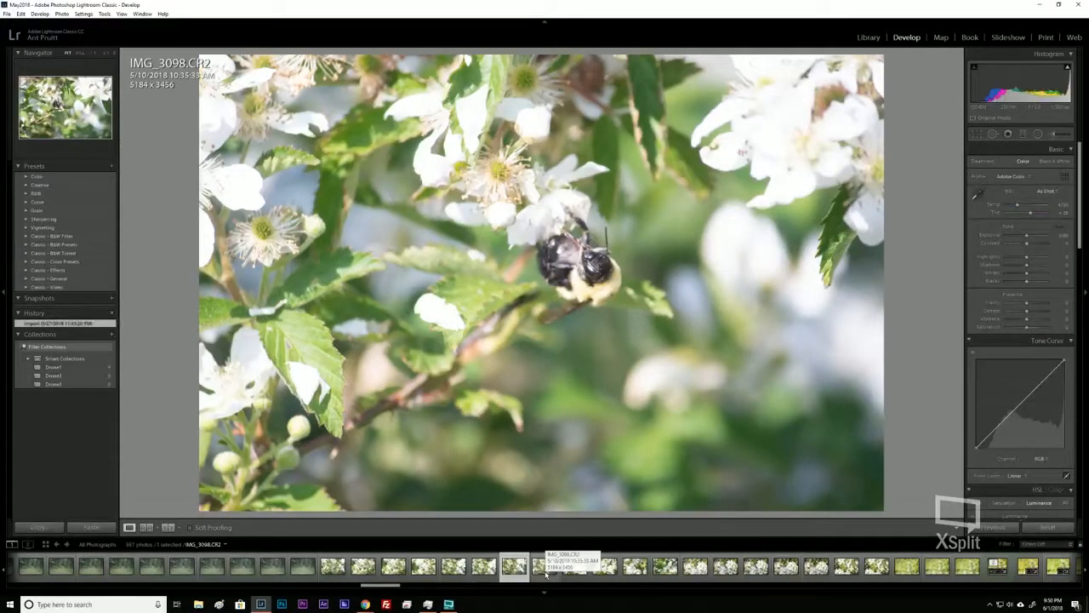
pyautogui.press('Left')
pyautogui.press('7')
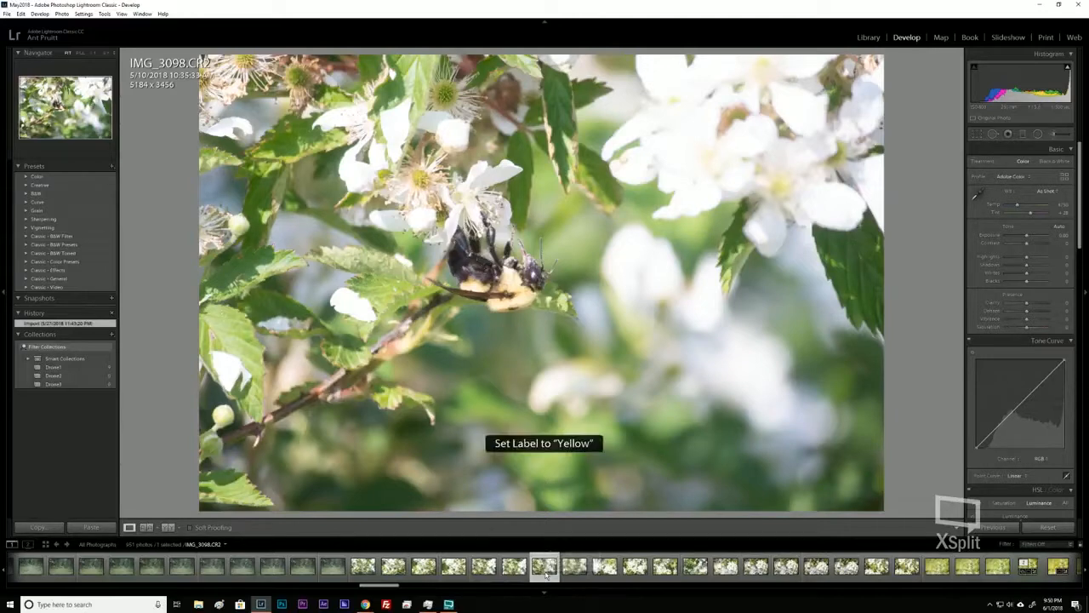
# Skip IMG_3099.CR2 and give the bee photo IMG_3100.CR2 the Yellow color label
pyautogui.press('Right')
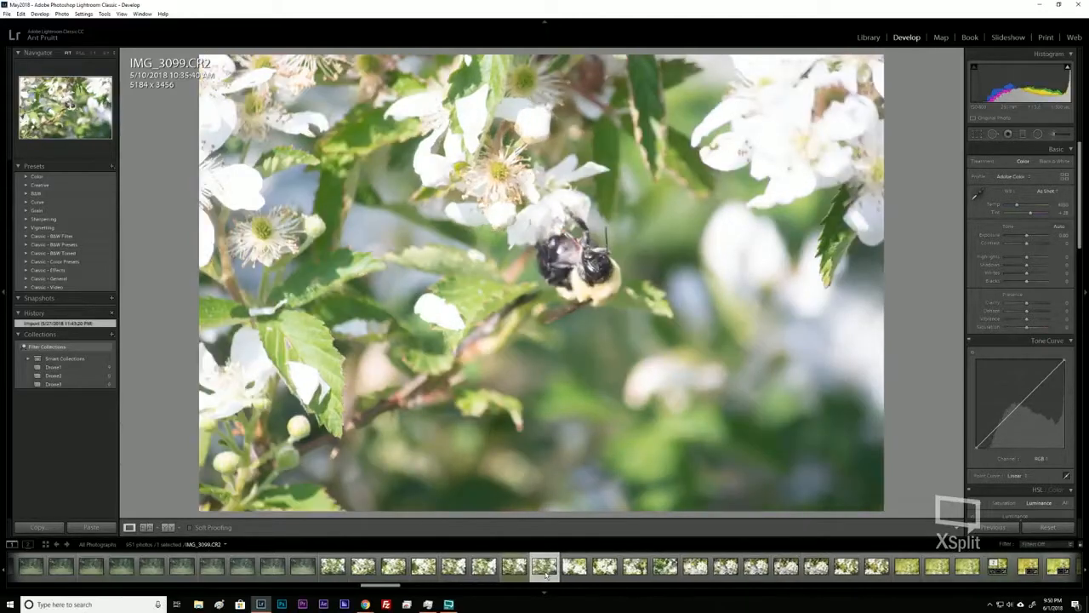
pyautogui.press('Right')
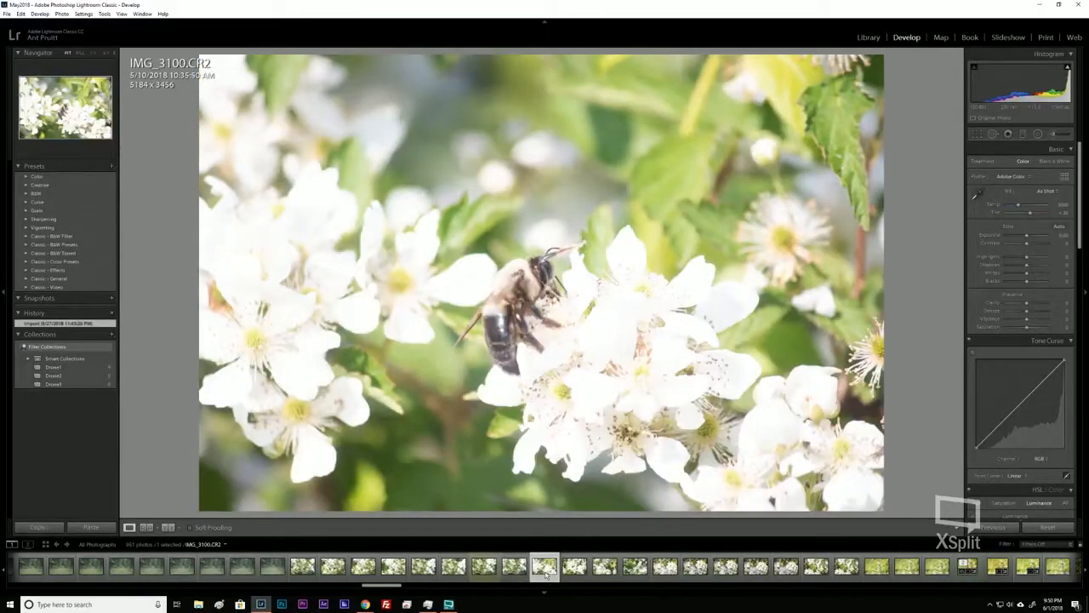
pyautogui.press('7')
# Pass over IMG_3101.CR2 and IMG_3102.CR2, and give both IMG_3103.CR2 and IMG_3104.CR2 the Yellow color label
pyautogui.press('Right')
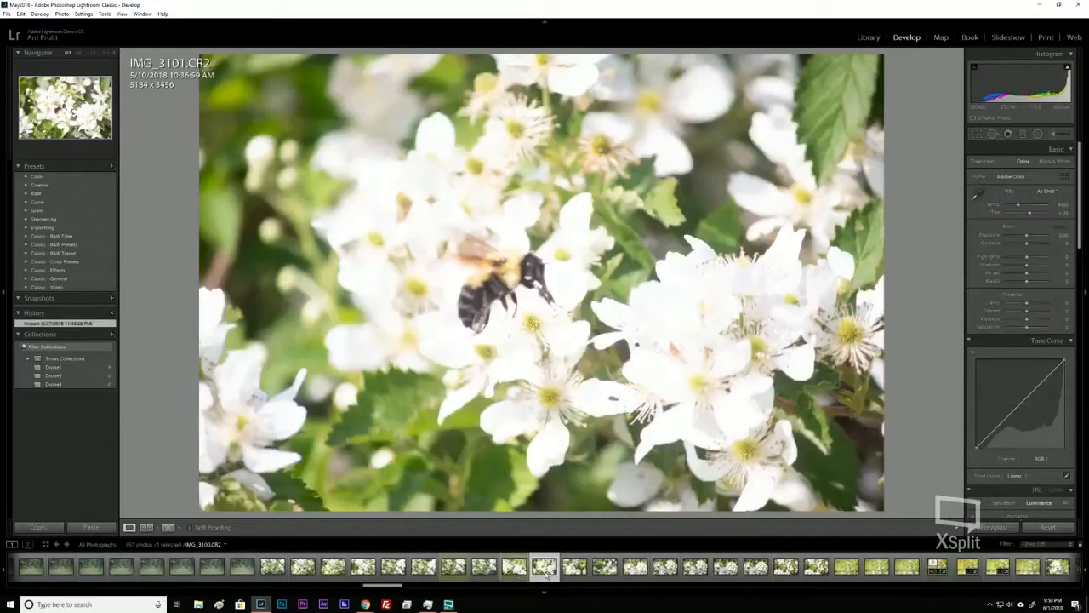
pyautogui.press('Right')
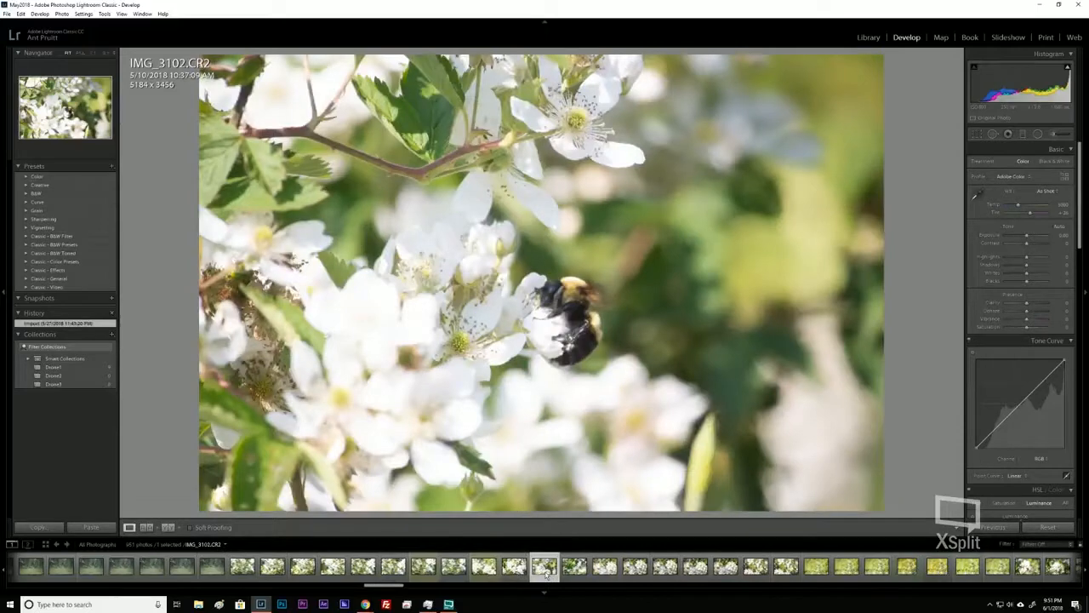
pyautogui.press('Right')
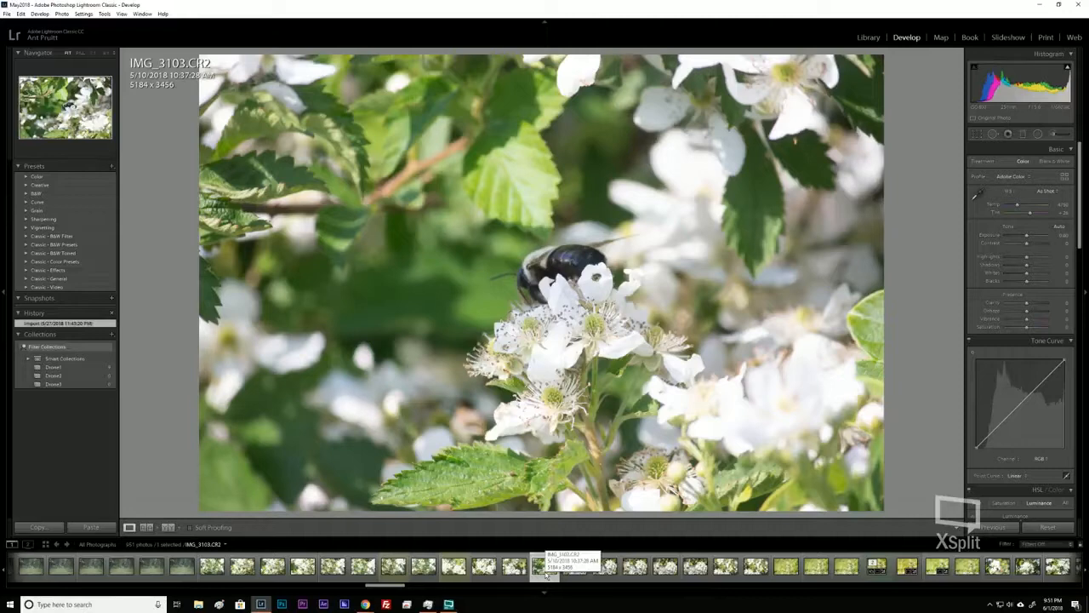
pyautogui.press('8')
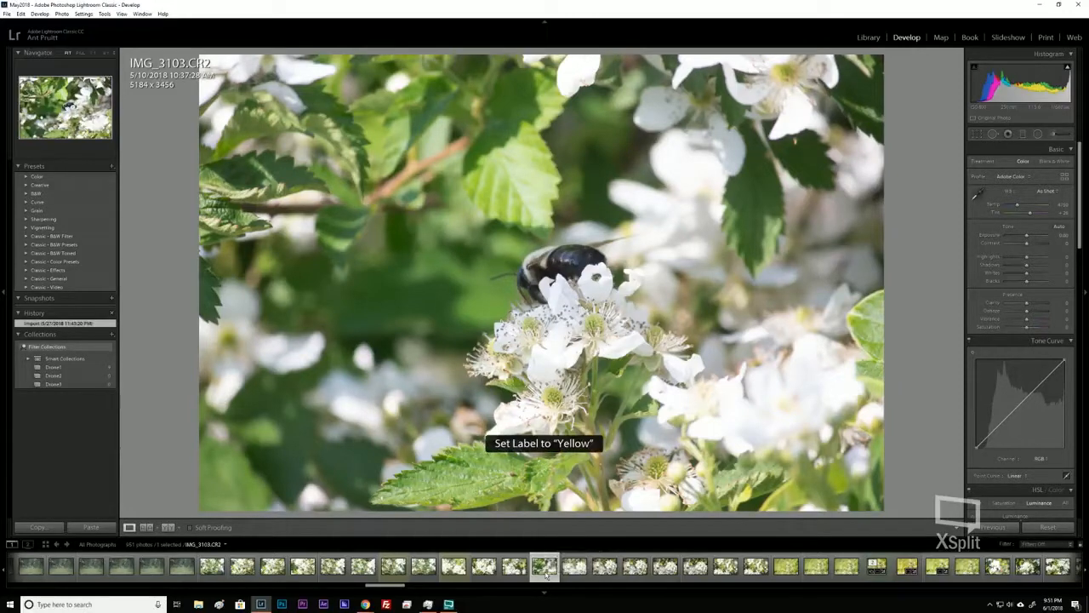
pyautogui.press('Right')
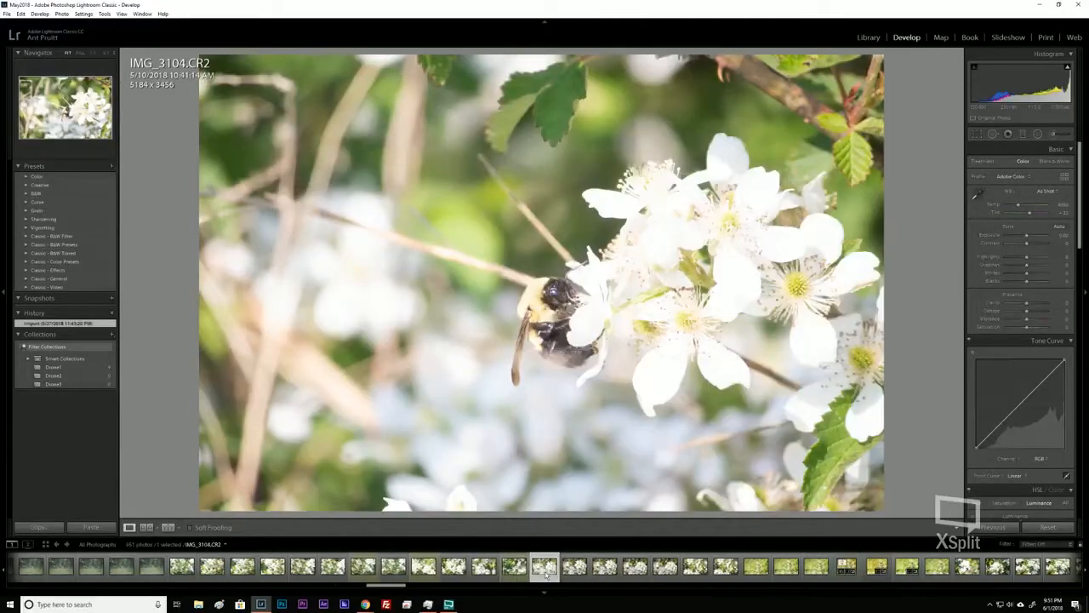
pyautogui.press('8')
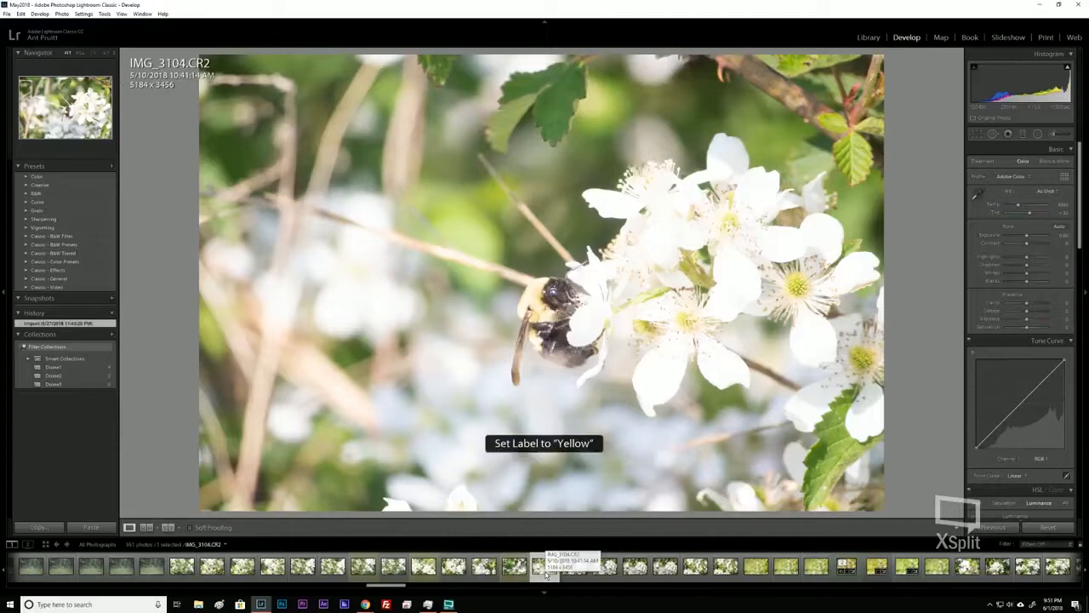
# Examine the photos one by one from IMG_3105.CR2 to IMG_3120.CR2 to judge which bee shots are worth marking
pyautogui.press('Right')
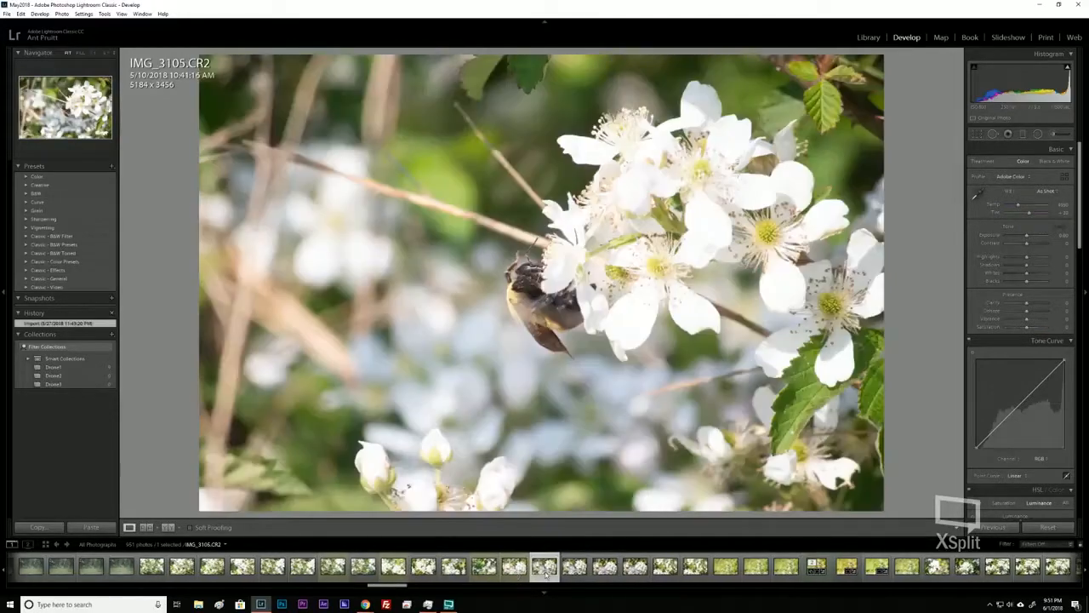
pyautogui.press('Right')
pyautogui.press('Right')
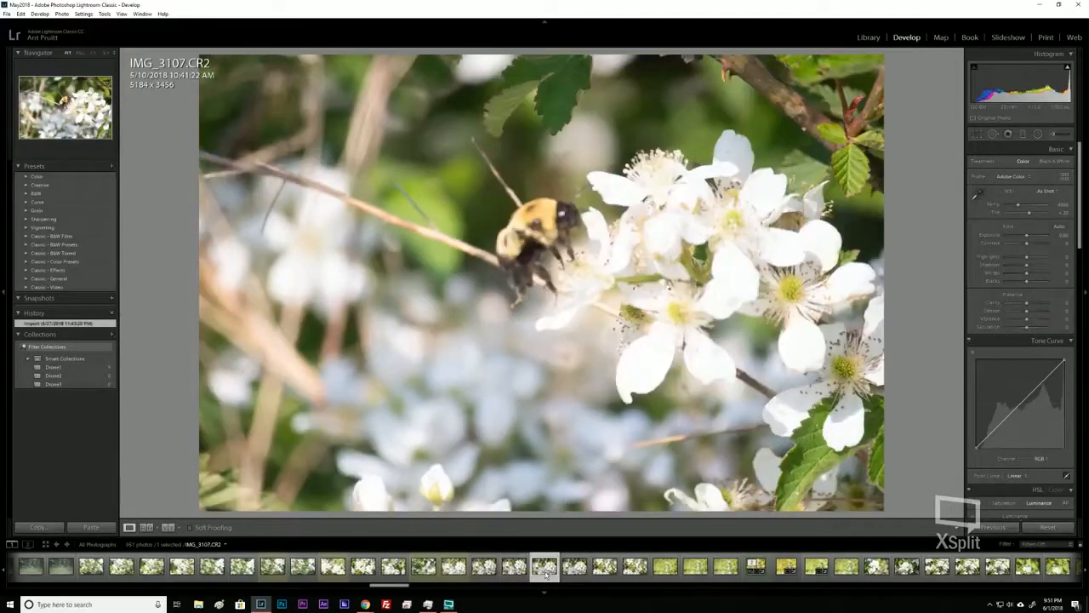
pyautogui.press('Right')
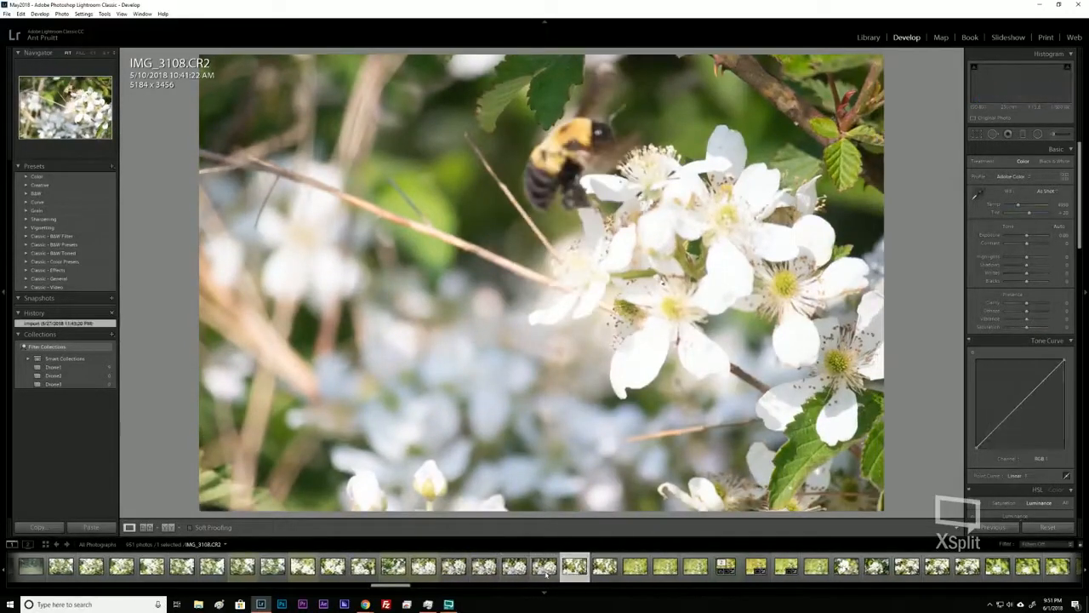
pyautogui.press('Right')
pyautogui.press('Right')
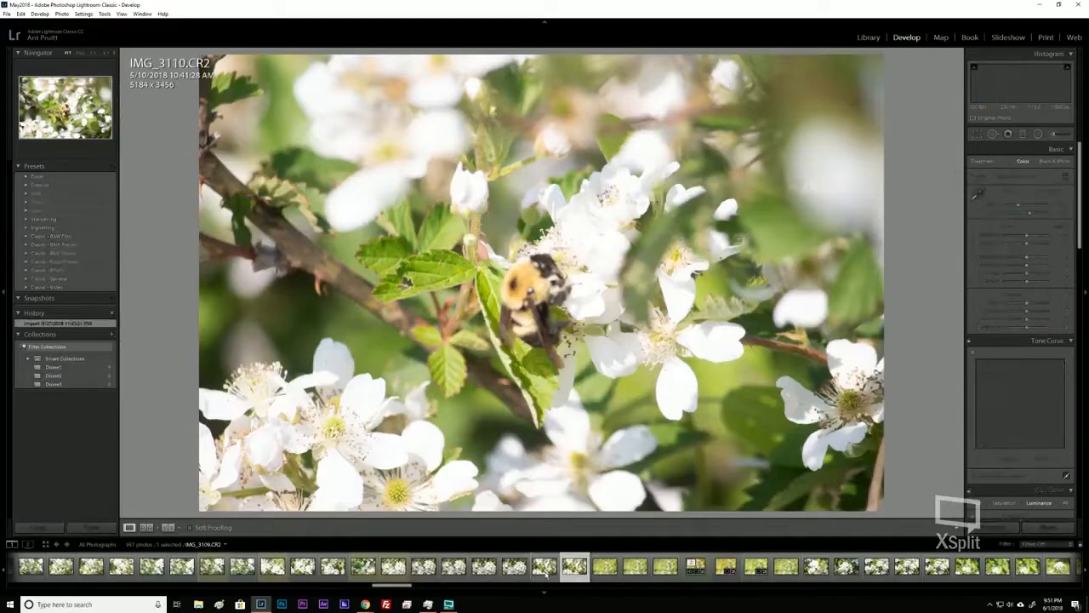
pyautogui.press('Right')
pyautogui.press('Right')
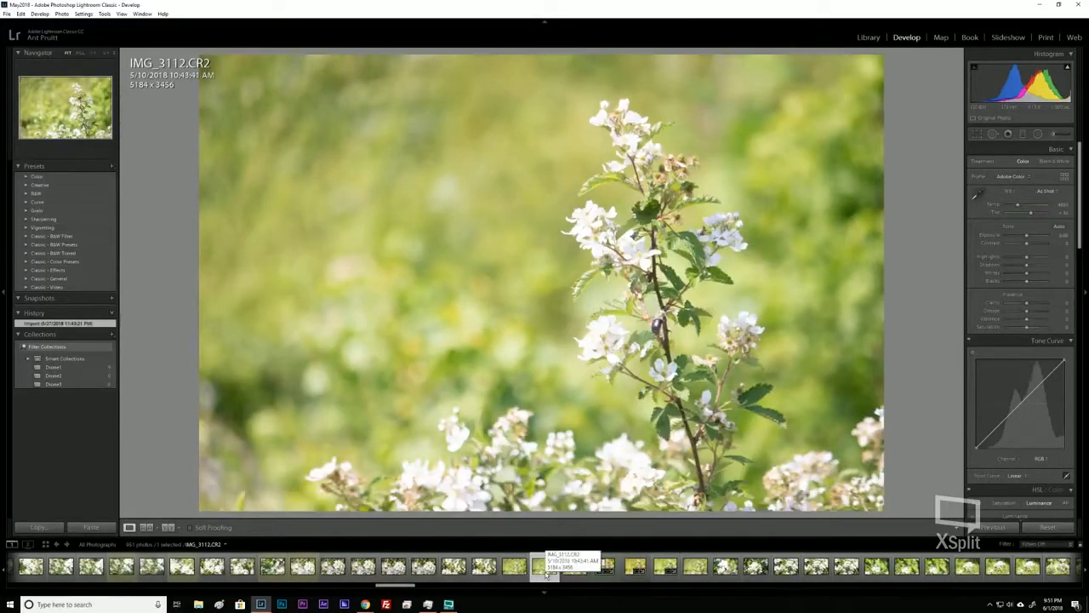
pyautogui.press('Right')
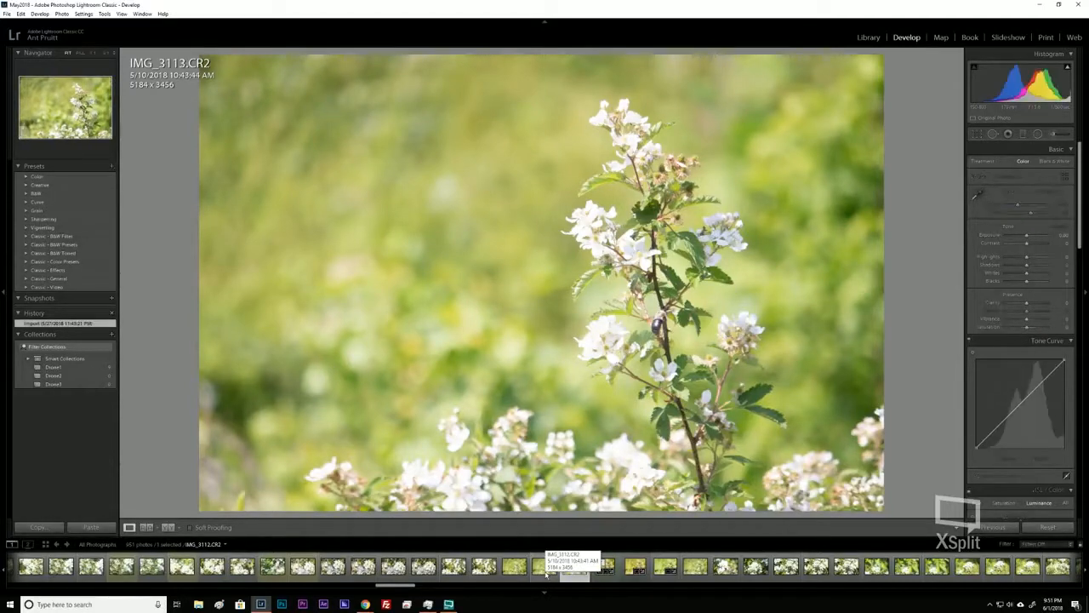
pyautogui.press('Right')
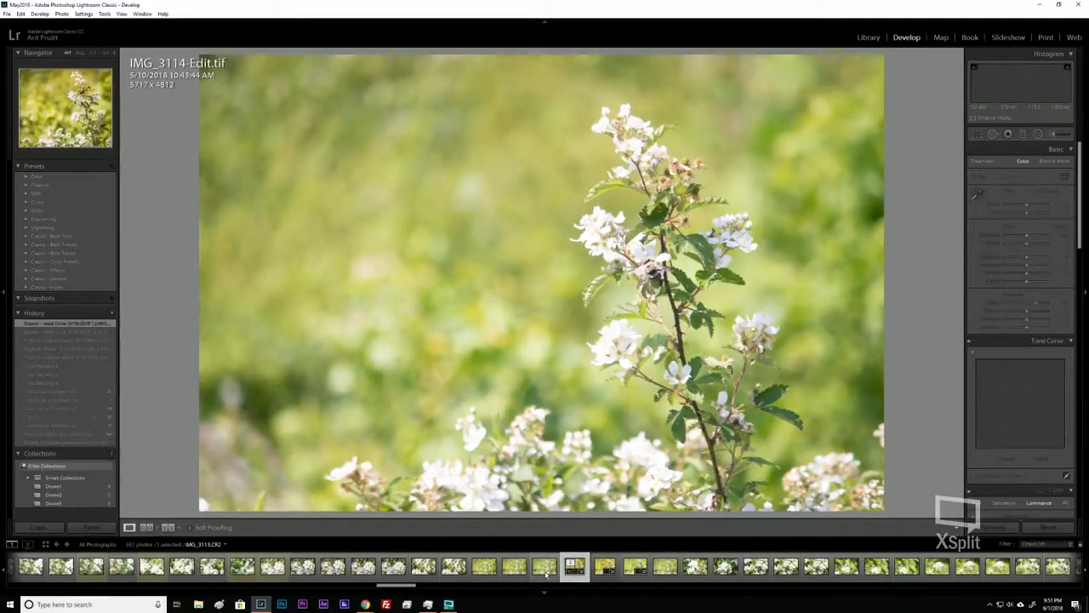
pyautogui.press('Right')
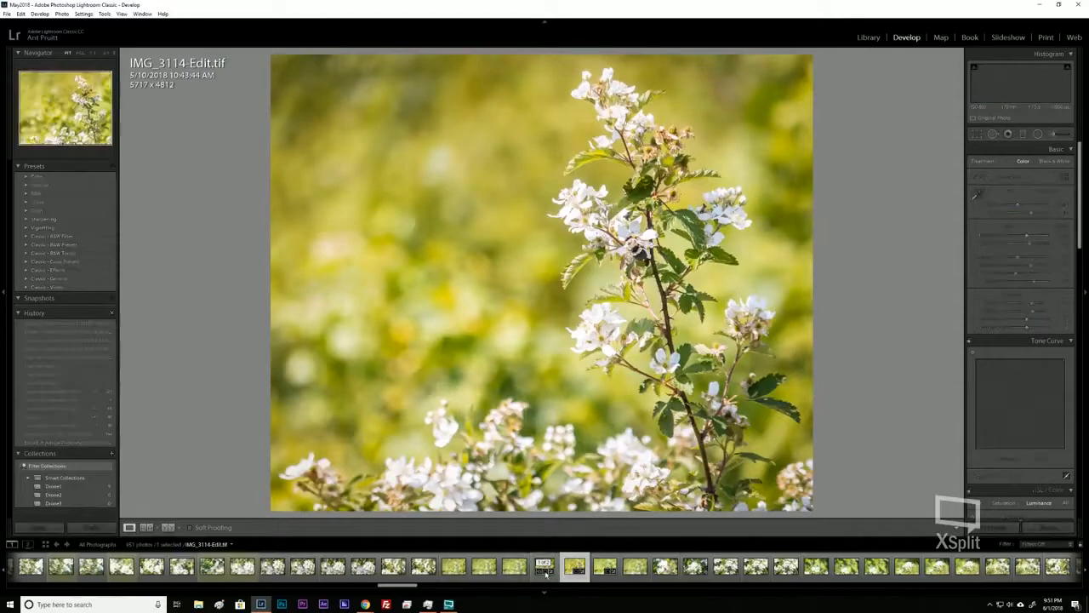
pyautogui.press('Right')
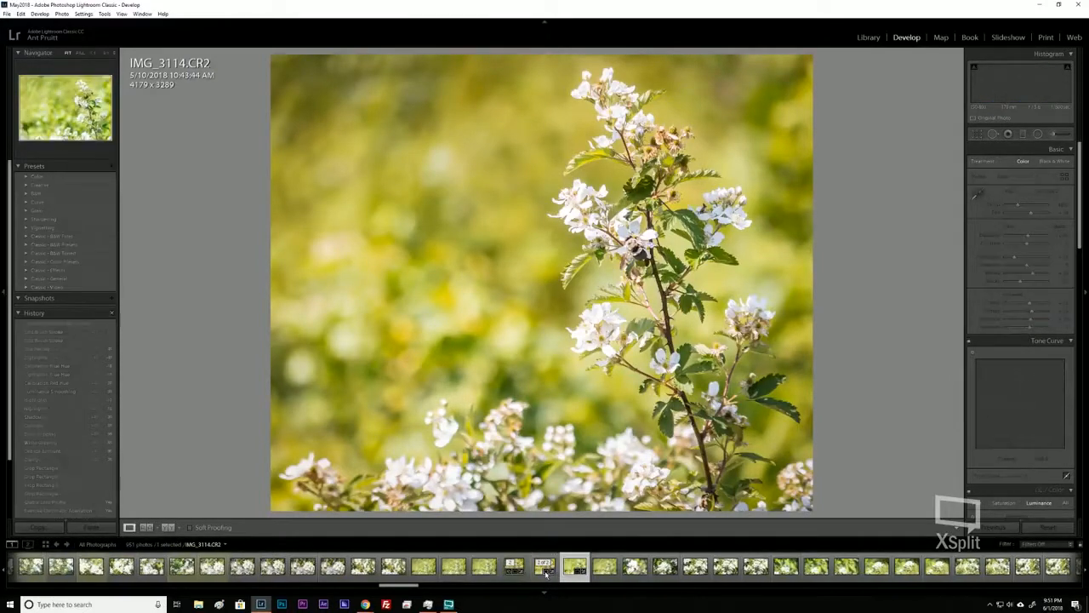
pyautogui.press('Right')
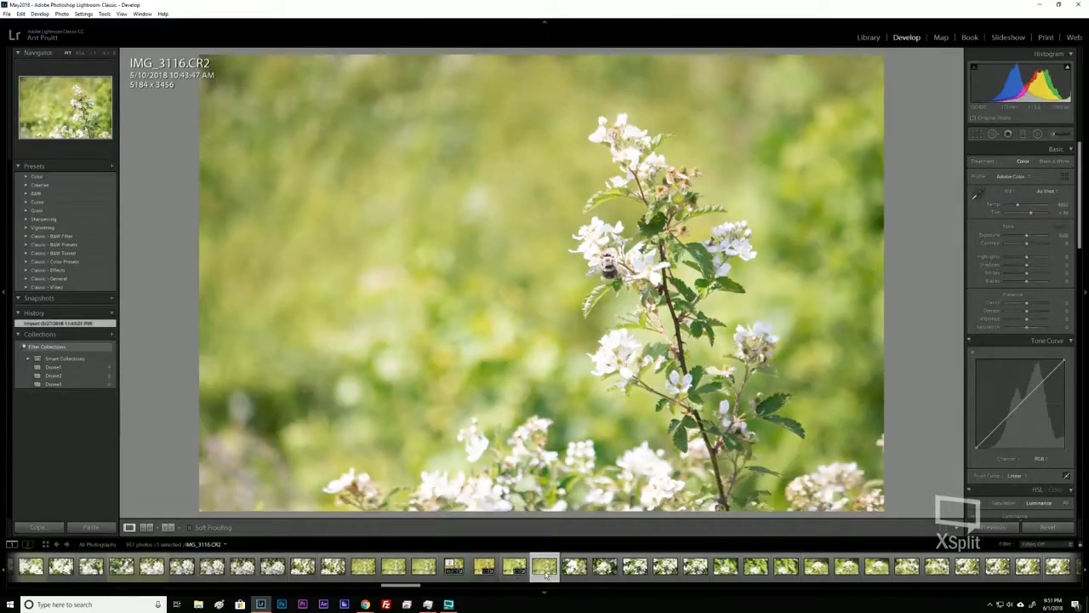
pyautogui.press('Right')
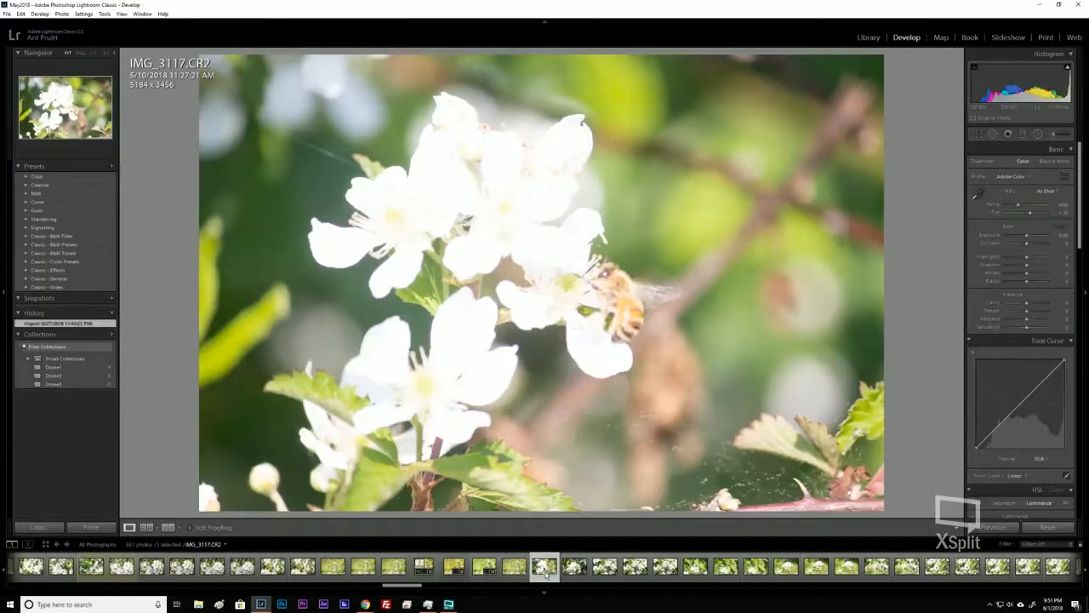
pyautogui.press('Right')
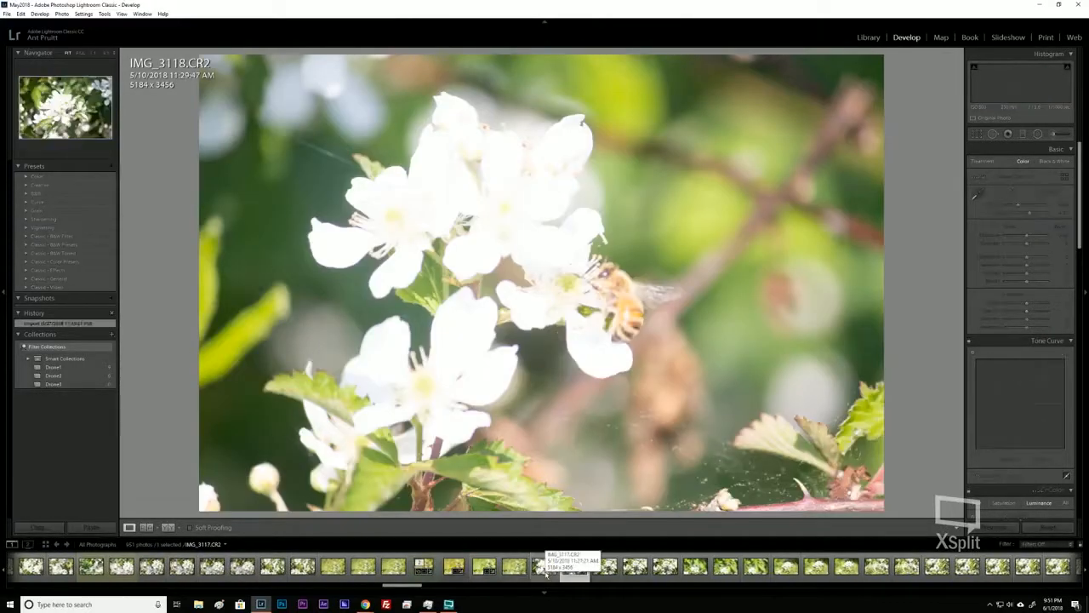
pyautogui.press('Right')
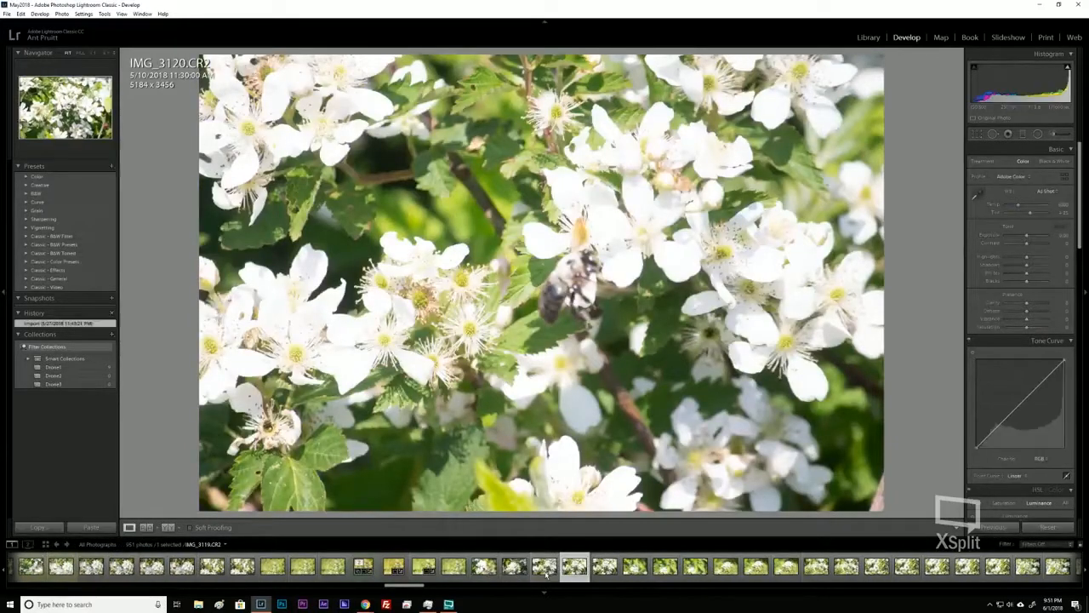
pyautogui.press('Right')
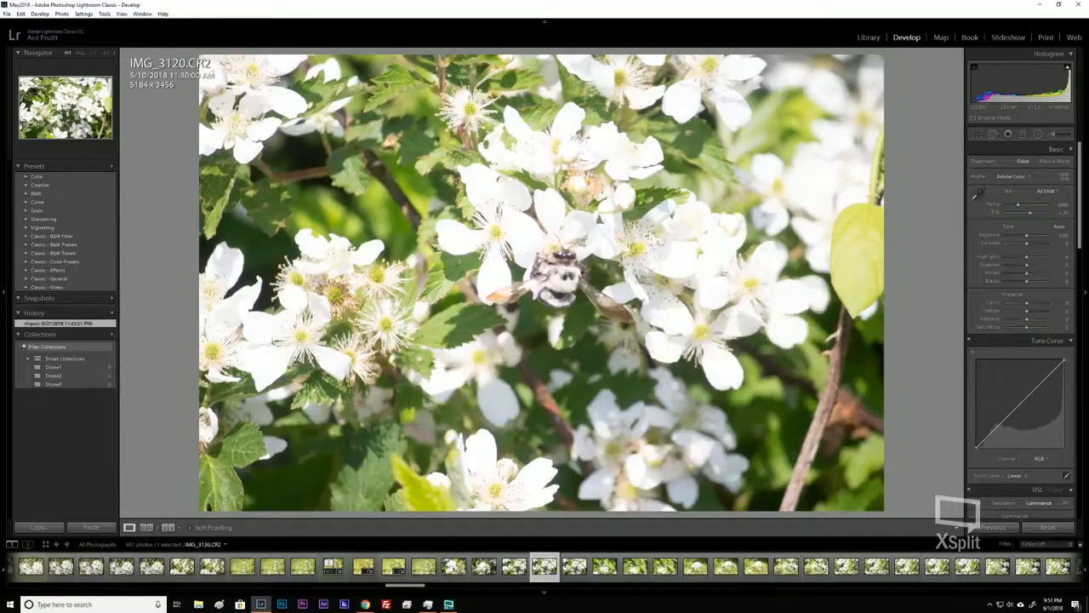
pyautogui.hotkey('alt', 'Tab')
pyautogui.hotkey('alt', 'Tab')
pyautogui.hotkey('alt', 'Tab')
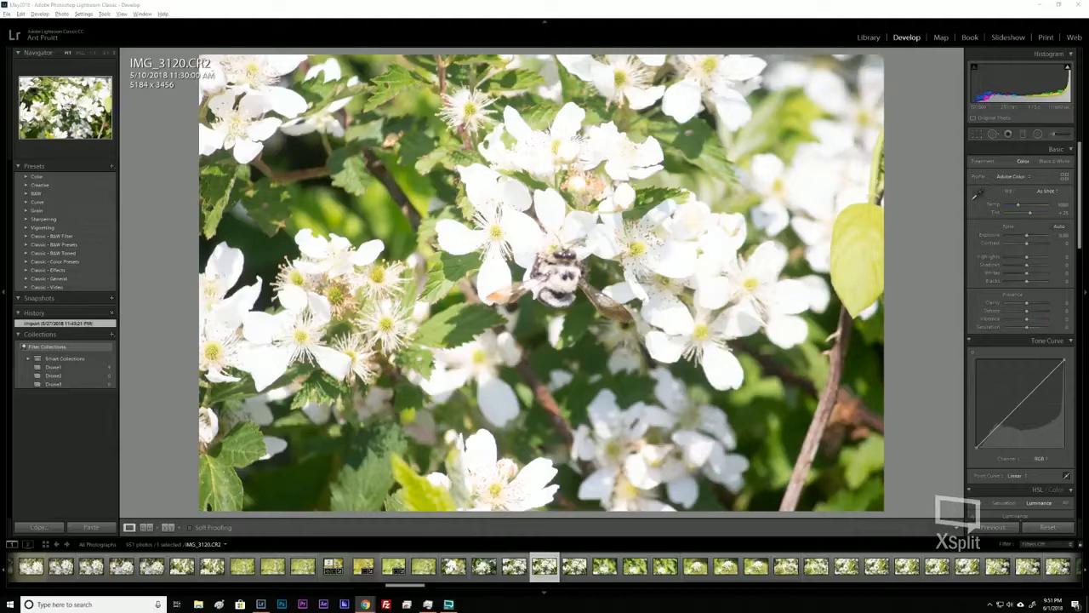
pyautogui.hotkey('alt', 'Tab')
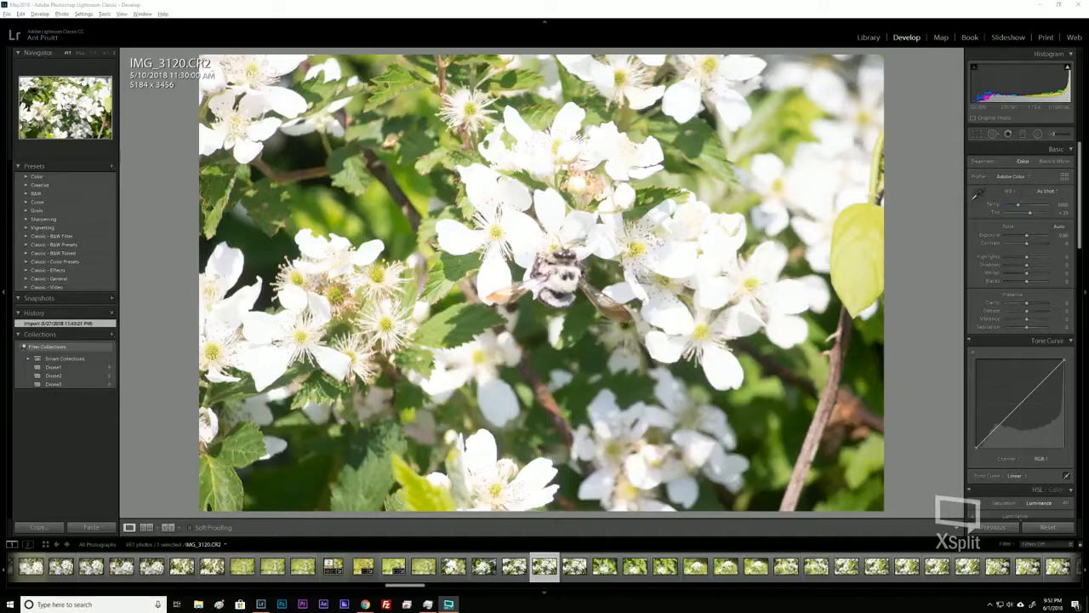
pyautogui.click(555, 571)
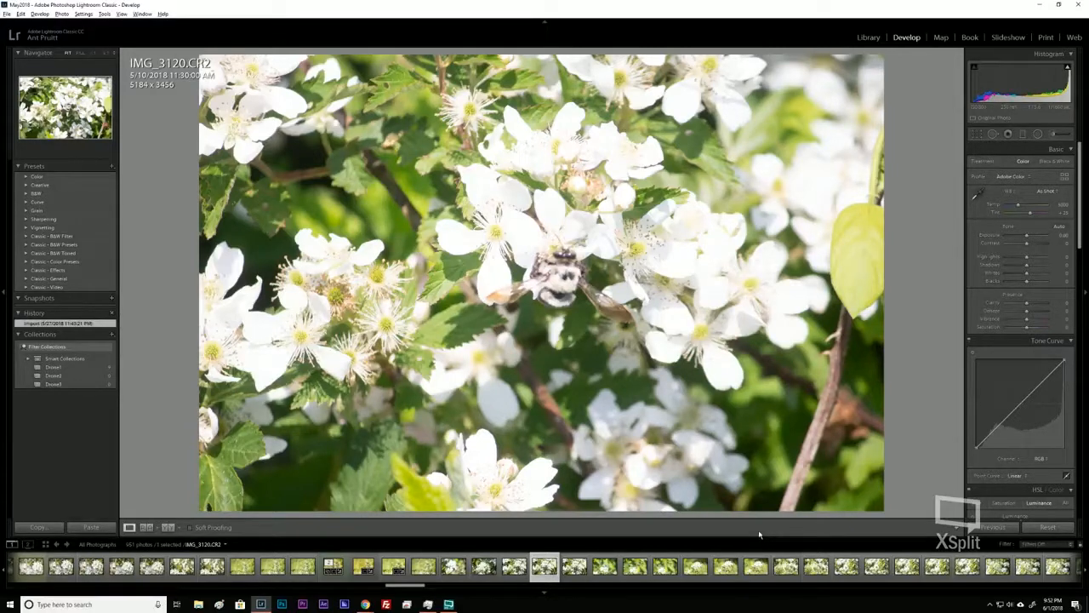
# Give IMG_3120.CR2 the Yellow color label, pass over IMG_3121.CR2 to IMG_3124.CR2, and give IMG_3125.CR2 the Green label
pyautogui.press('7')
pyautogui.press('Right')
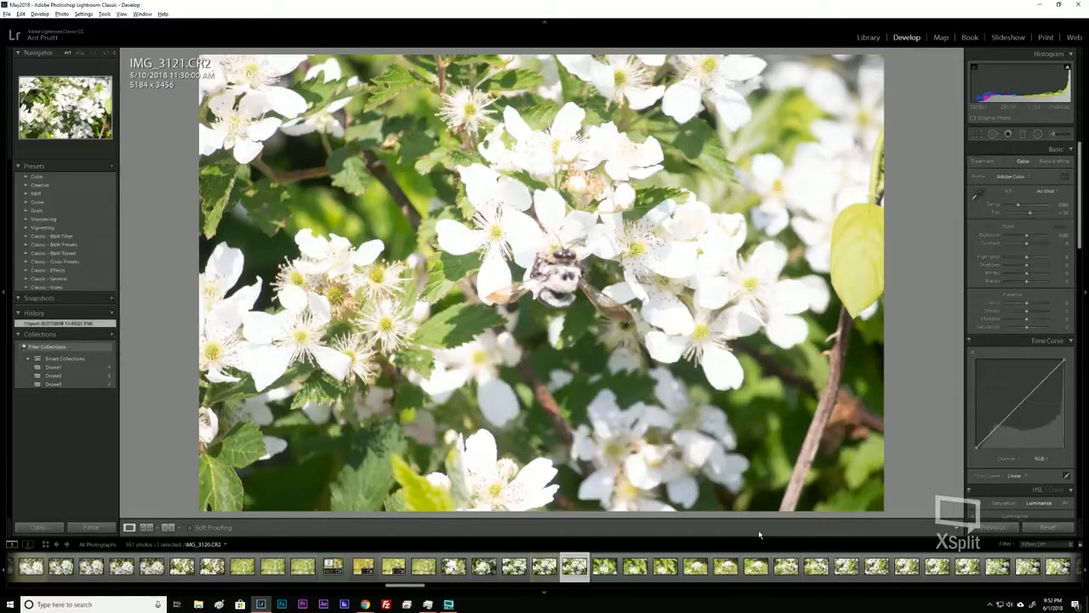
pyautogui.press('Right')
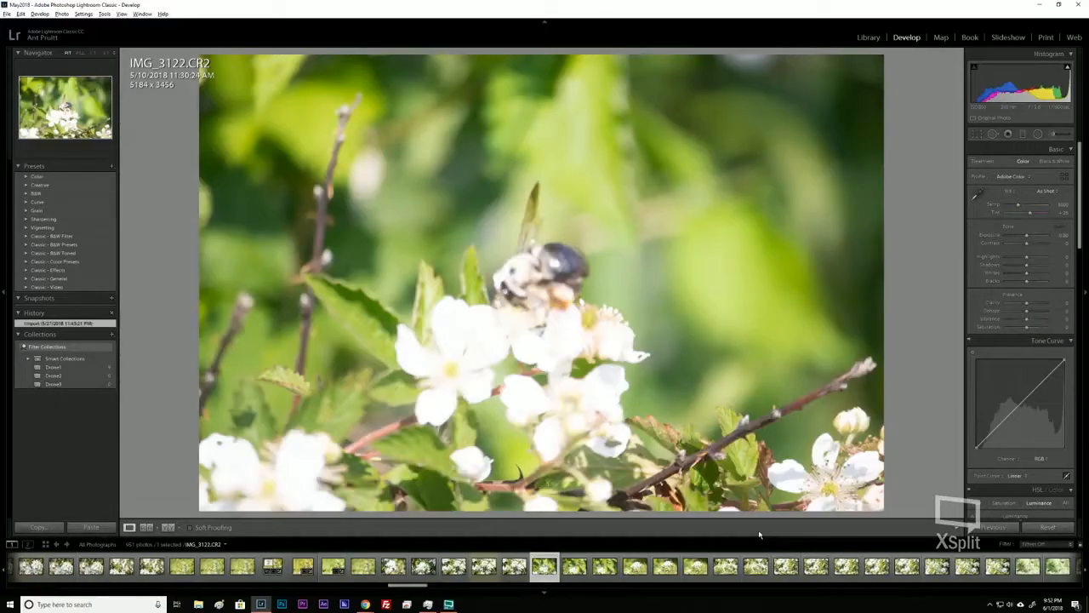
pyautogui.press('Right')
pyautogui.press('Right')
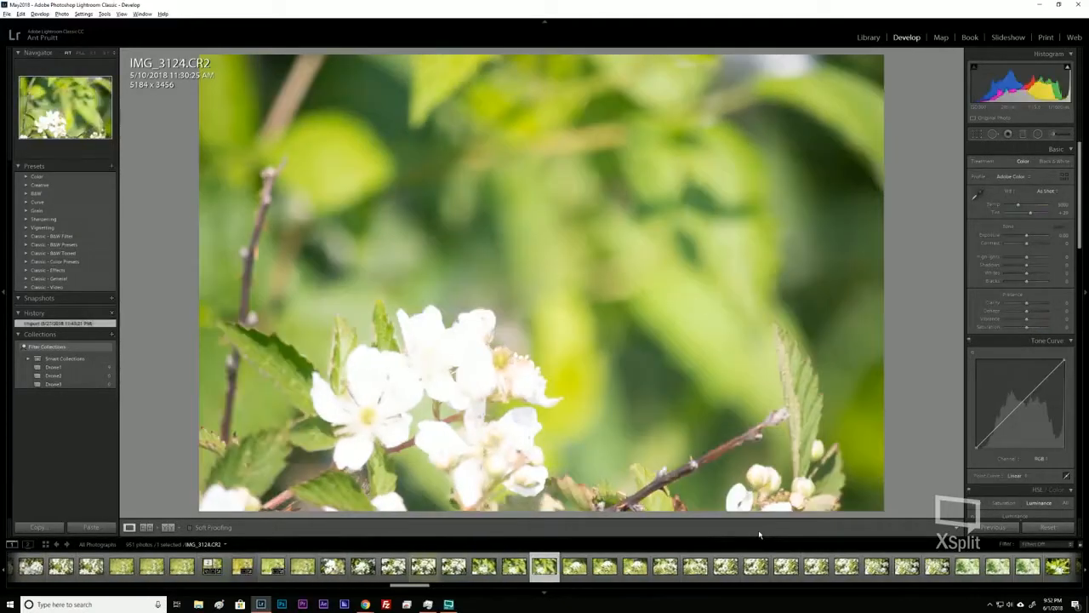
pyautogui.press('Right')
pyautogui.press('Right')
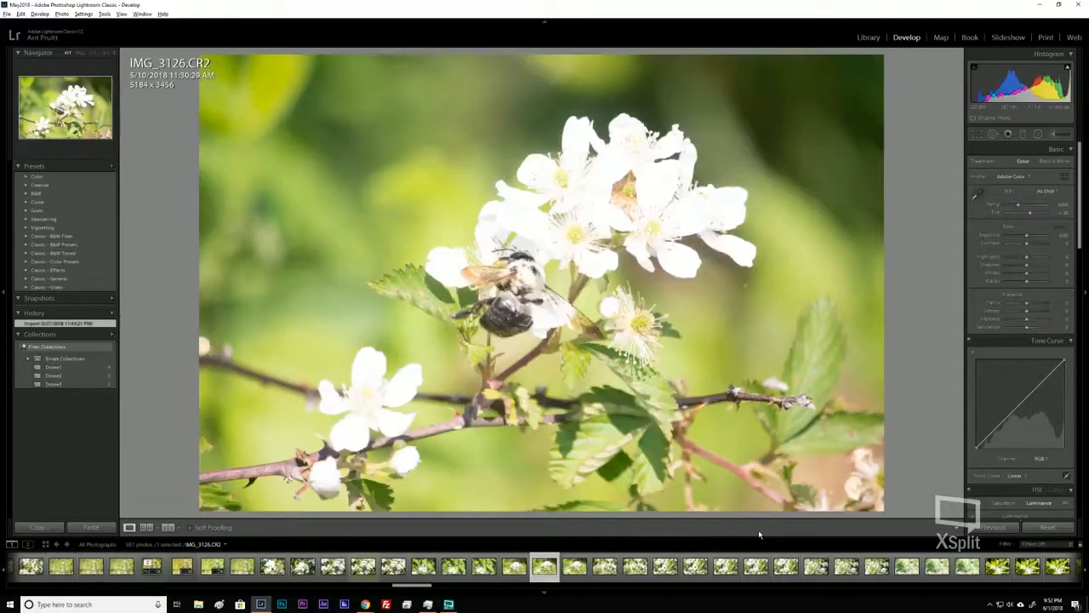
pyautogui.press('Left')
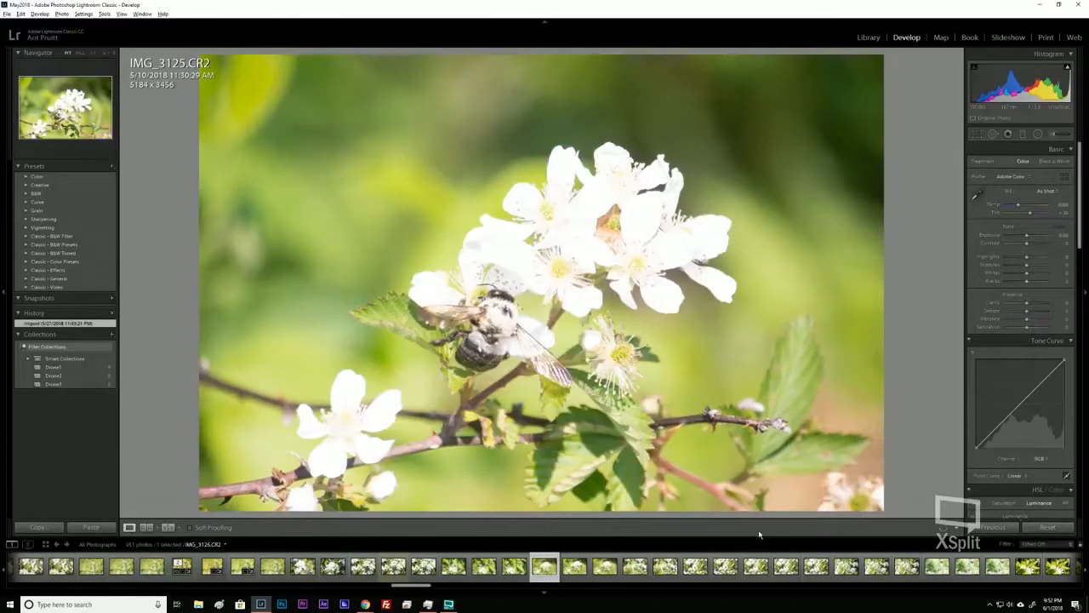
pyautogui.press('8')
# Pass over the bee photos from IMG_3126.CR2 to IMG_3134.CR2 and give IMG_3135.CR2 the Yellow color label
pyautogui.press('Right')
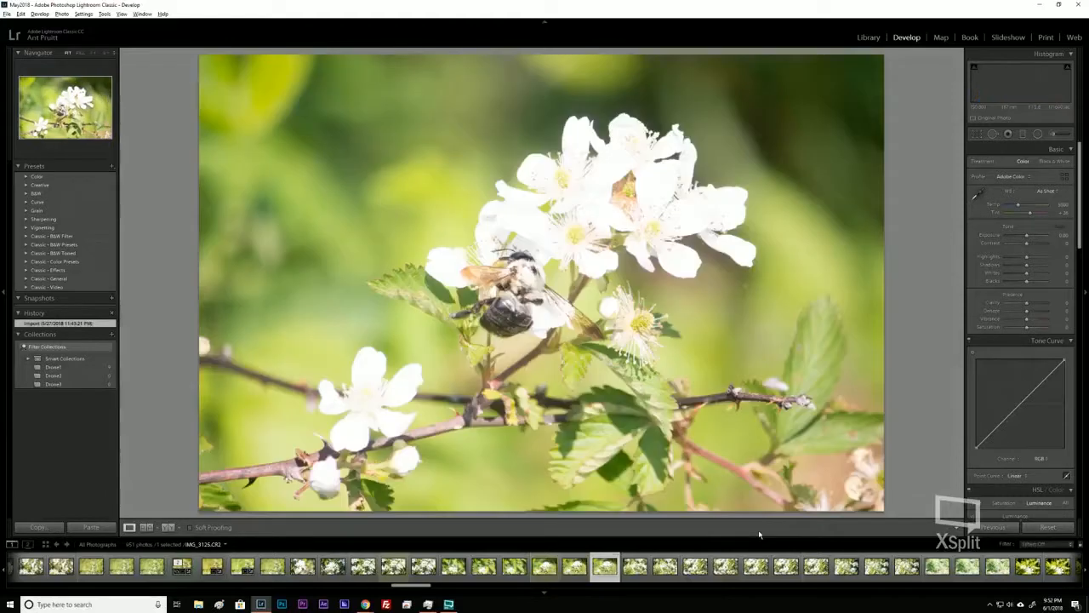
pyautogui.press('Right')
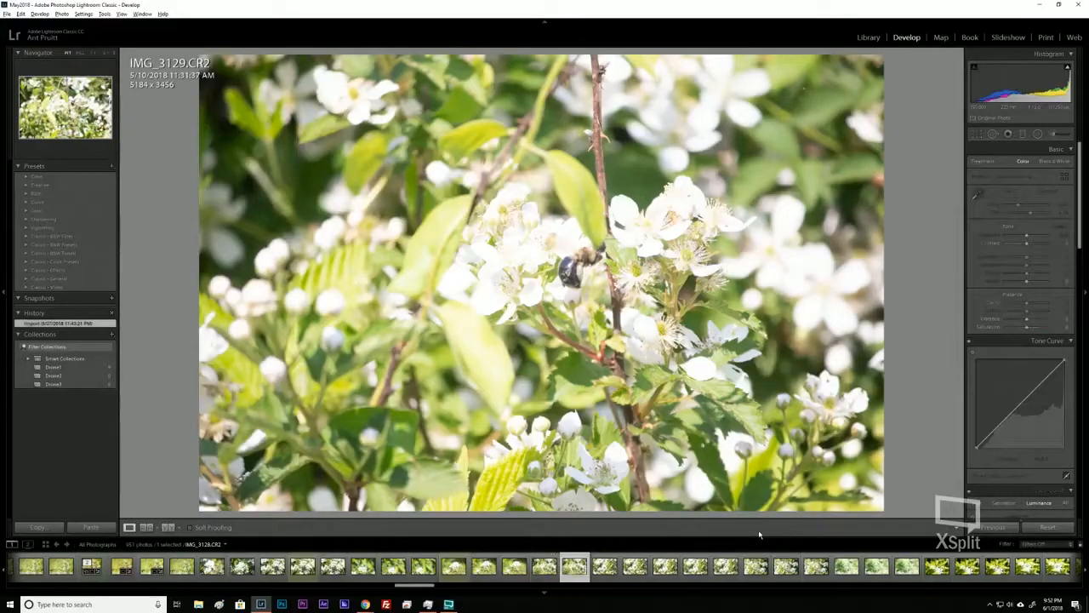
pyautogui.press('Right')
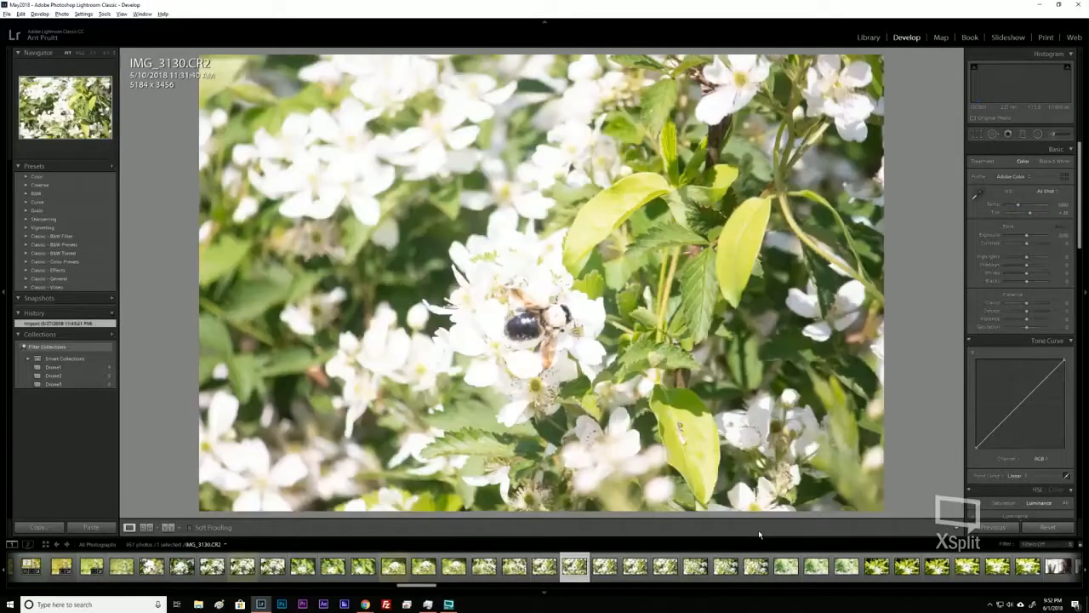
pyautogui.press('Right')
pyautogui.press('Right')
pyautogui.press('Right')
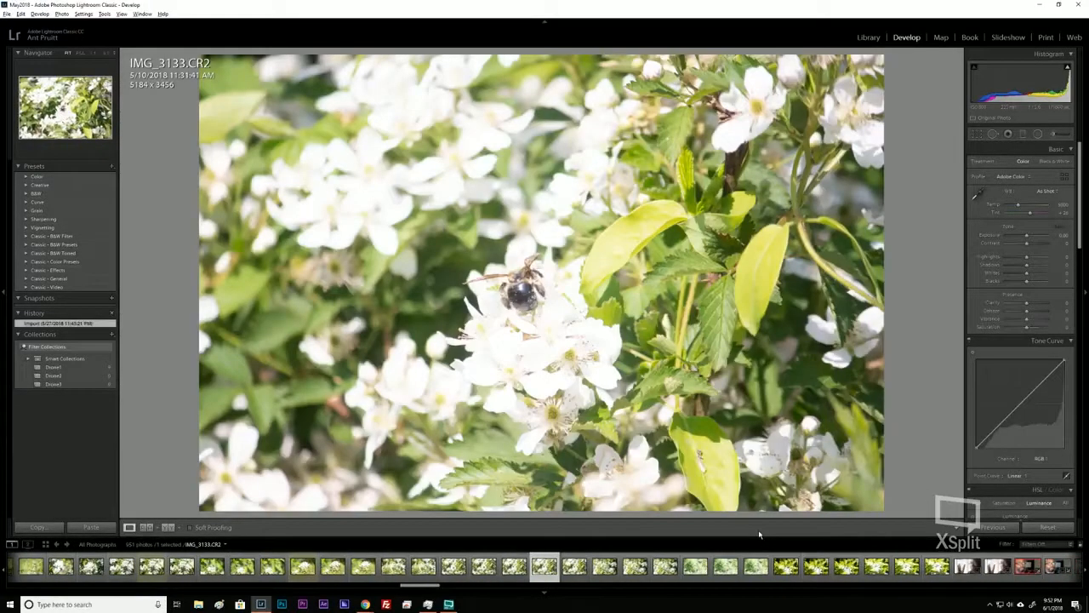
pyautogui.press('Right')
pyautogui.press('Right')
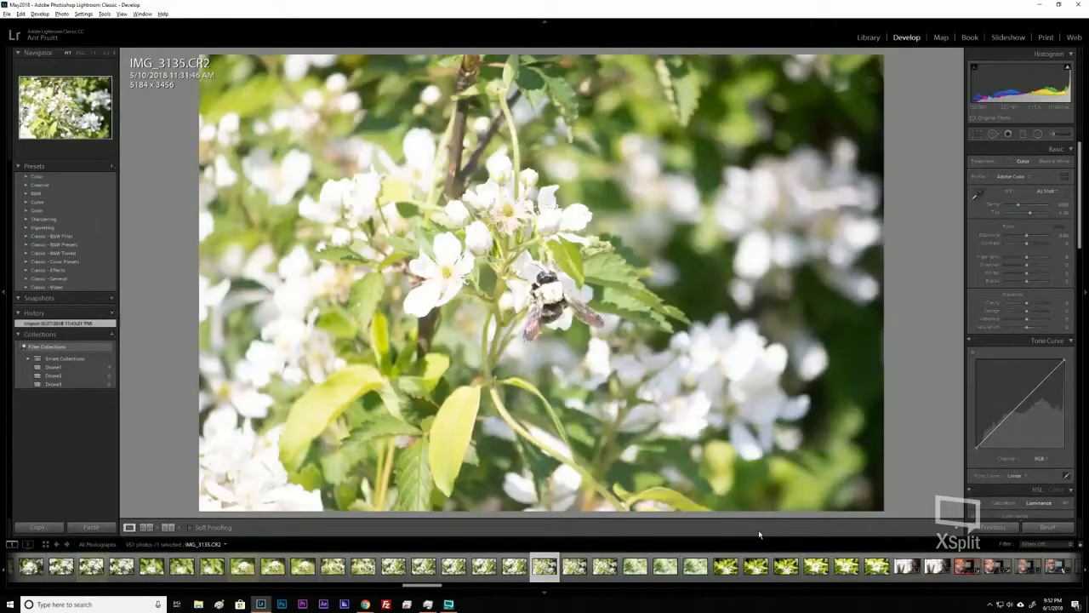
pyautogui.press('7')
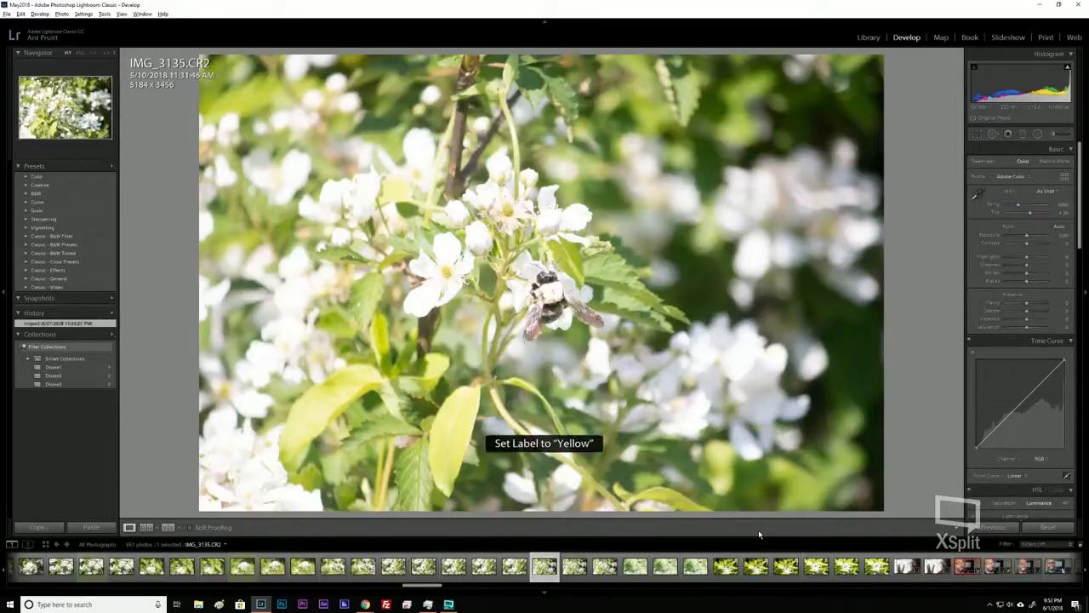
# Skip the photos after IMG_3135.CR2 up to the bee facing the camera, IMG_3142.CR2, and give it the Yellow color label
pyautogui.press('Right')
pyautogui.press('Right')
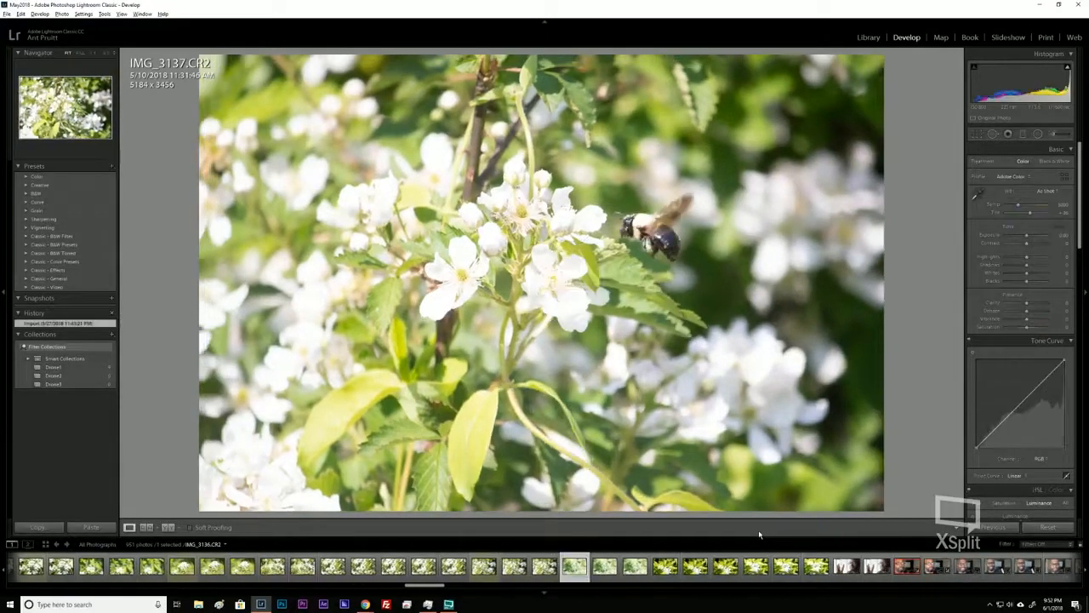
pyautogui.press('Right')
pyautogui.press('Right')
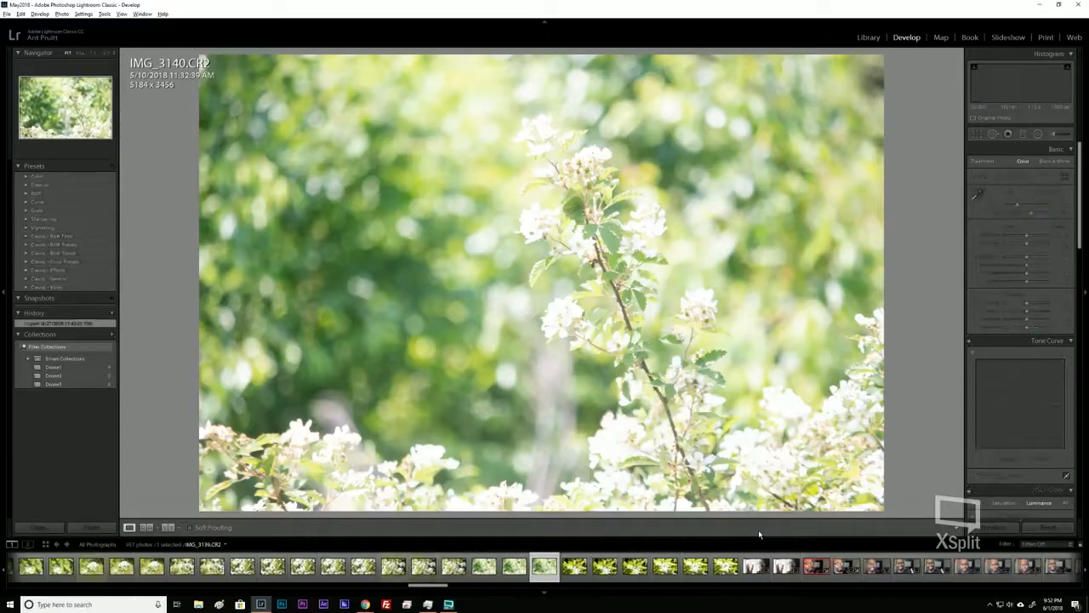
pyautogui.press('Right')
pyautogui.press('Right')
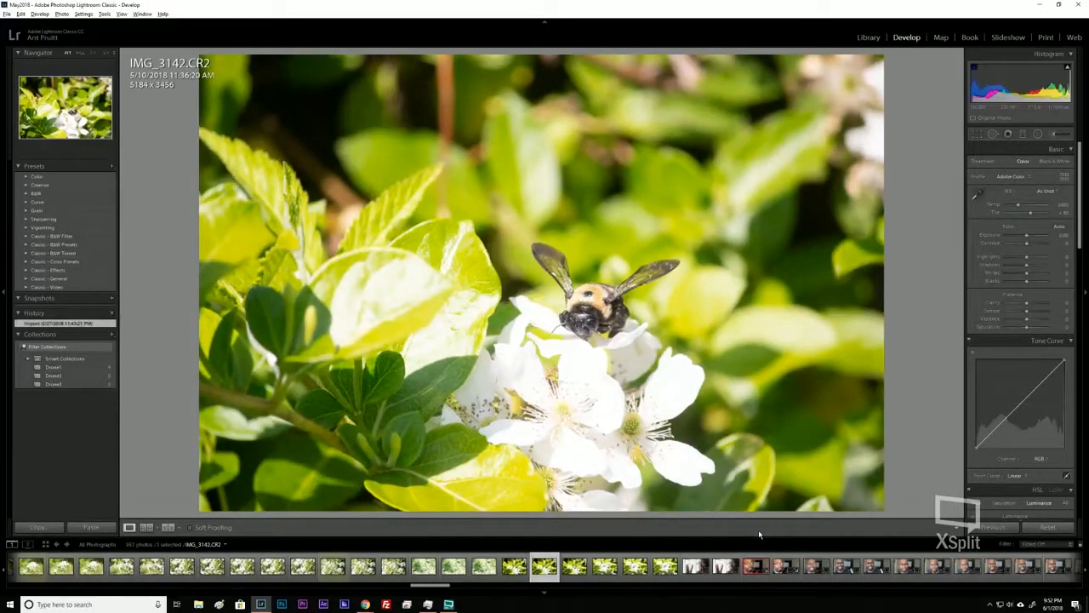
pyautogui.press('7')
# Examine the bee photos following IMG_3142.CR2 up to IMG_3146.CR2 and return to IMG_3142.CR2
pyautogui.press('Right')
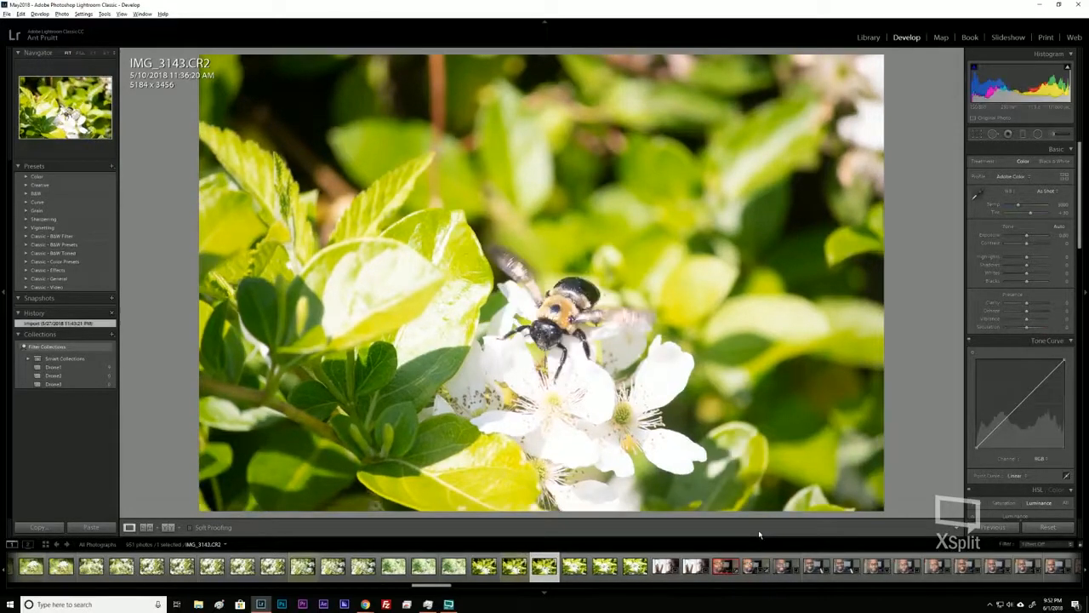
pyautogui.press('Right')
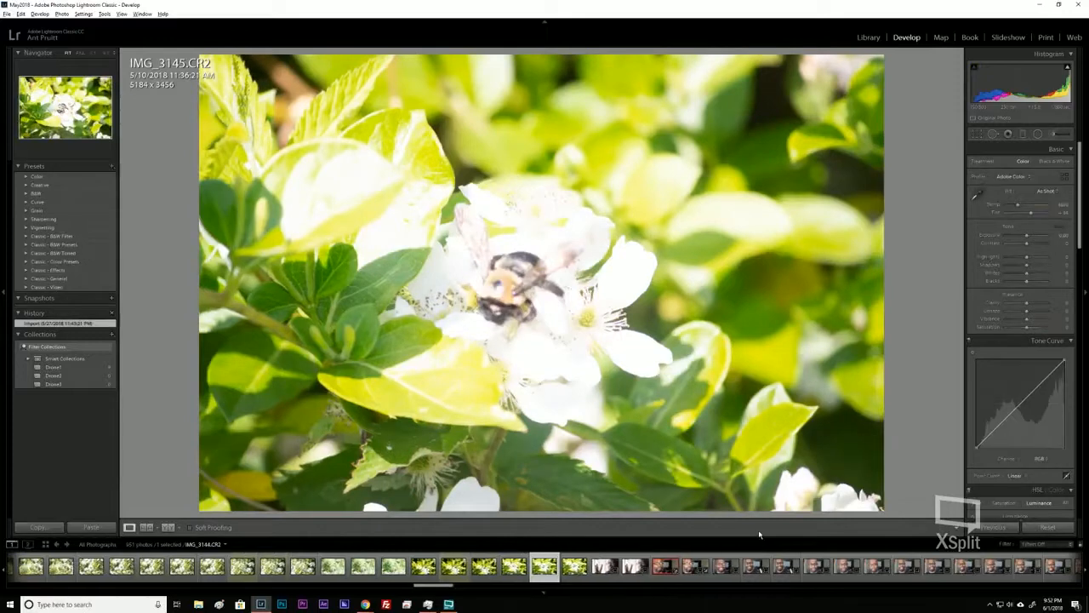
pyautogui.press('Right')
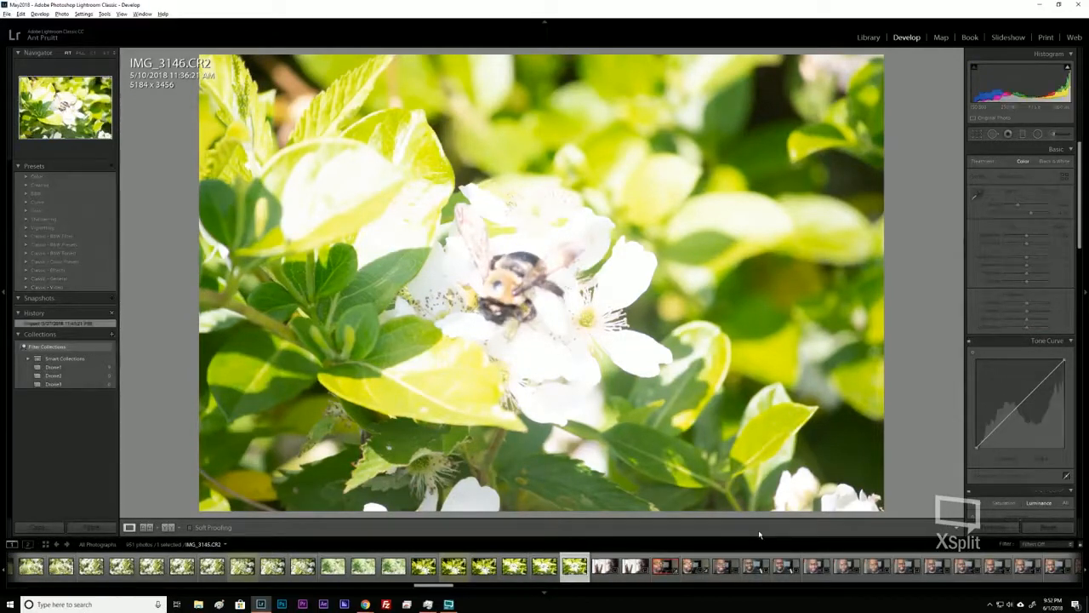
pyautogui.press('Left')
pyautogui.press('Left')
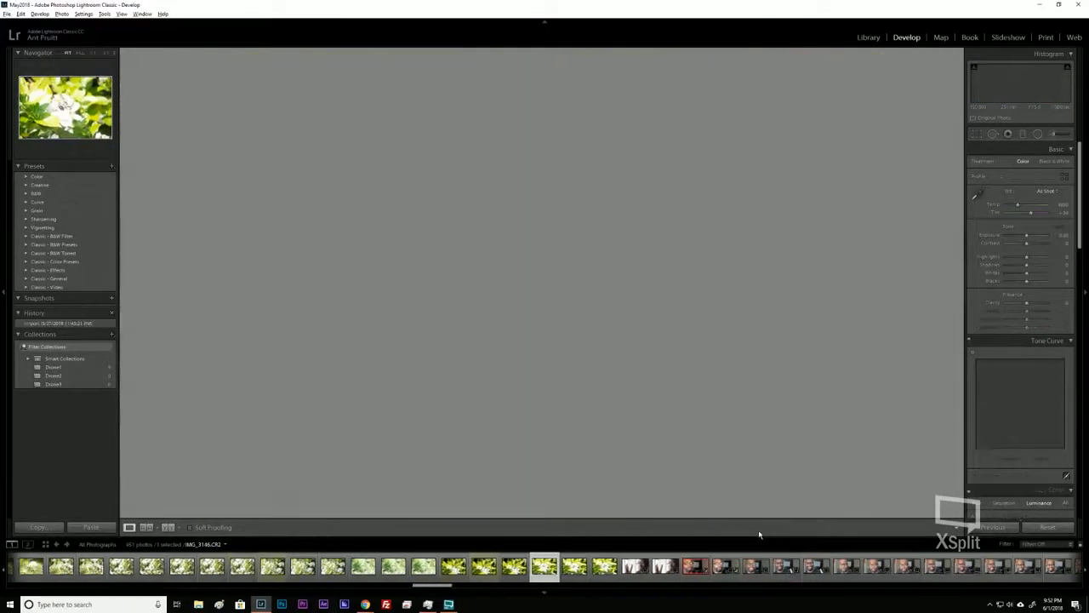
pyautogui.press('Left')
pyautogui.press('Left')
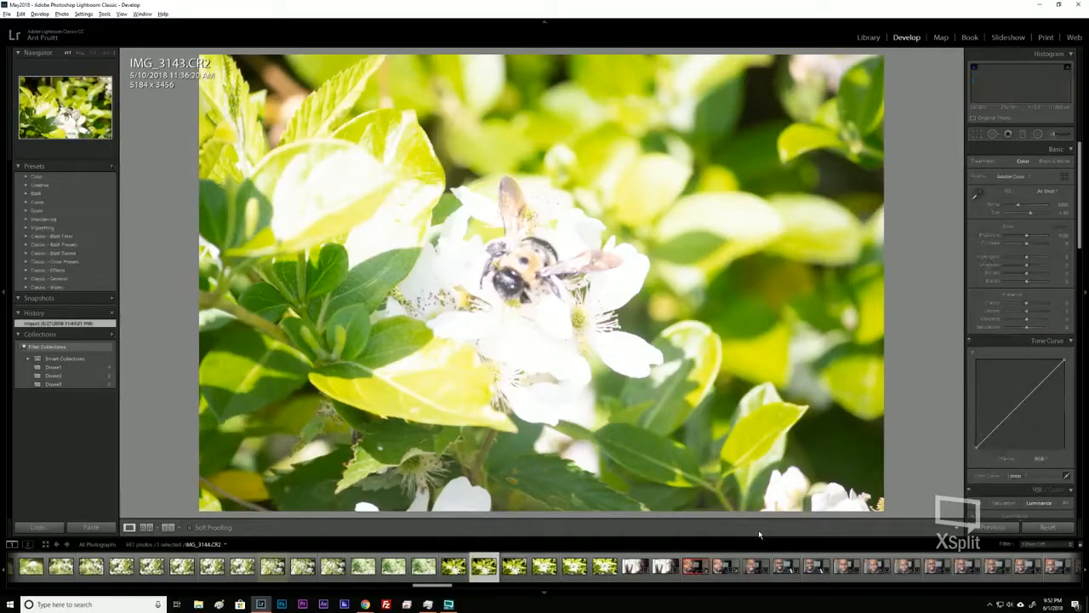
pyautogui.press('Left')
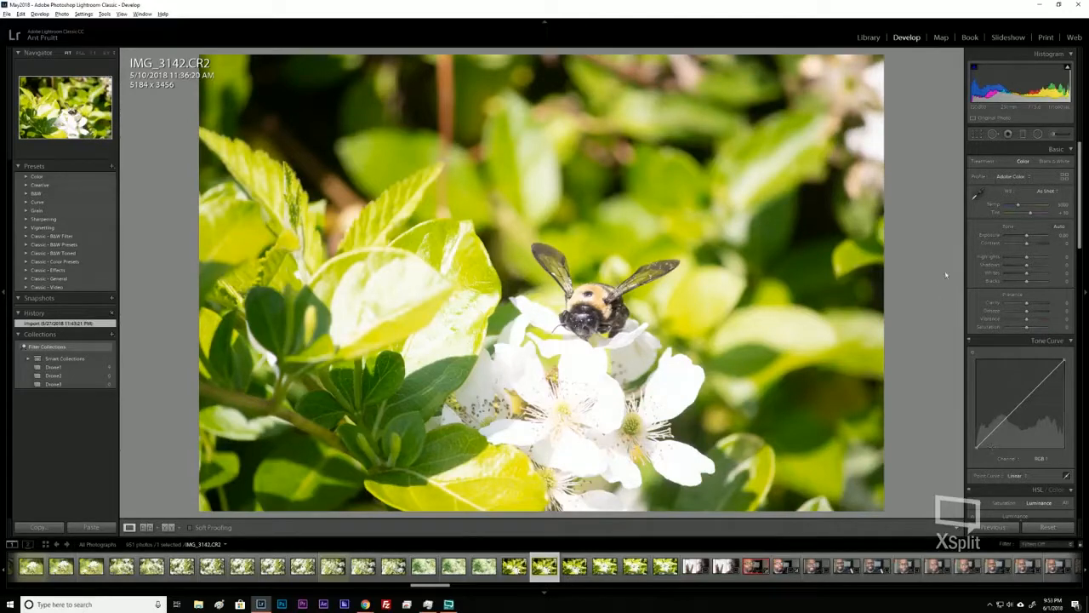
# Turn on Remove Chromatic Aberration and Enable Profile Corrections in the lens corrections for IMG_3142.CR2
pyautogui.scroll(-5, 974, 234)
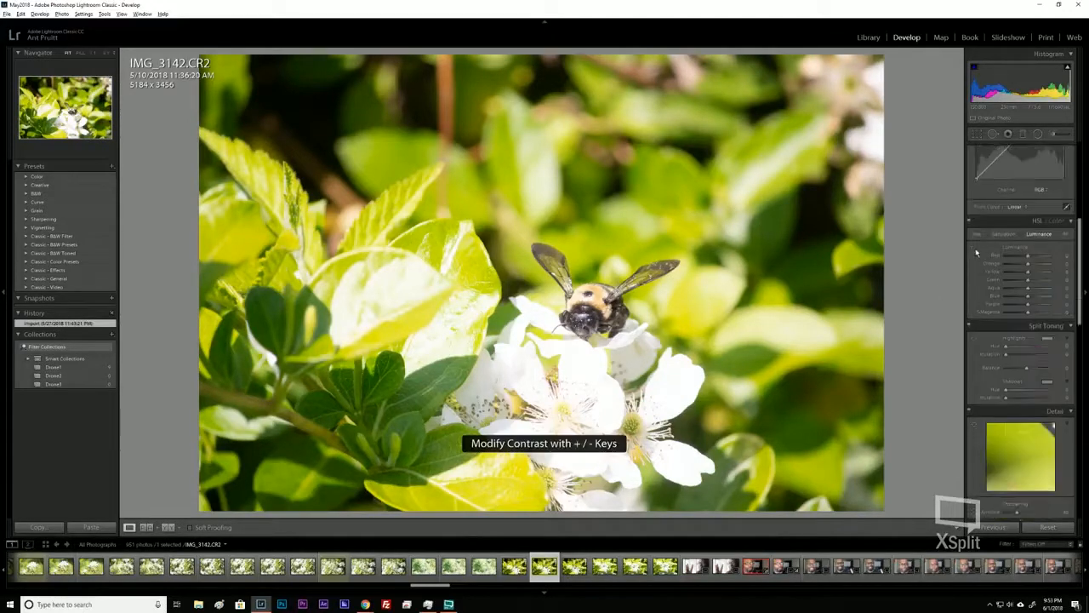
pyautogui.scroll(-5, 976, 250)
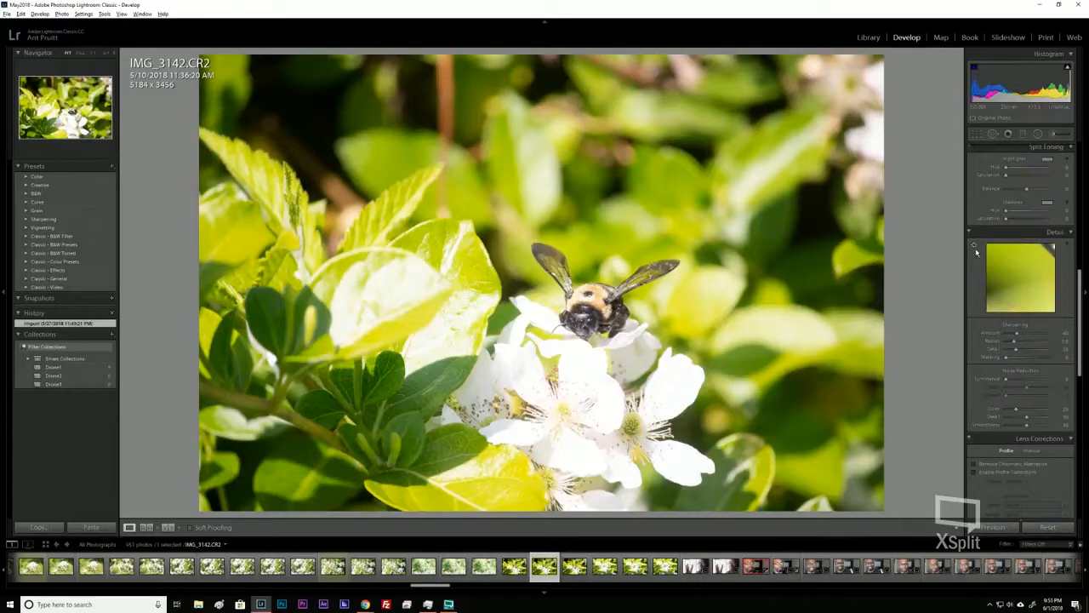
pyautogui.press('ctrl')
pyautogui.press('ctrl')
pyautogui.press('ctrl')
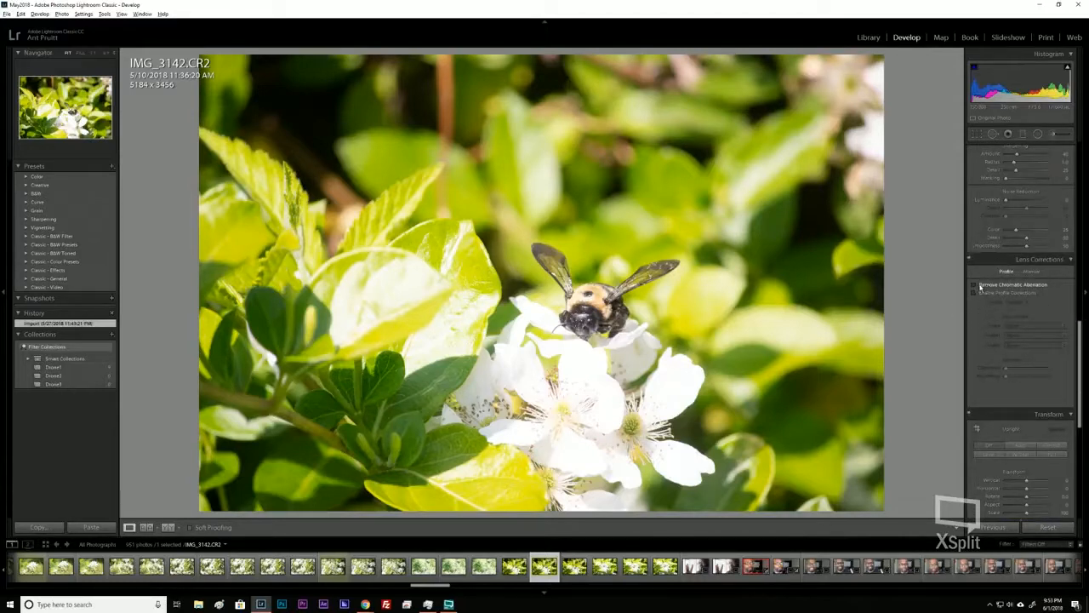
pyautogui.click(977, 285)
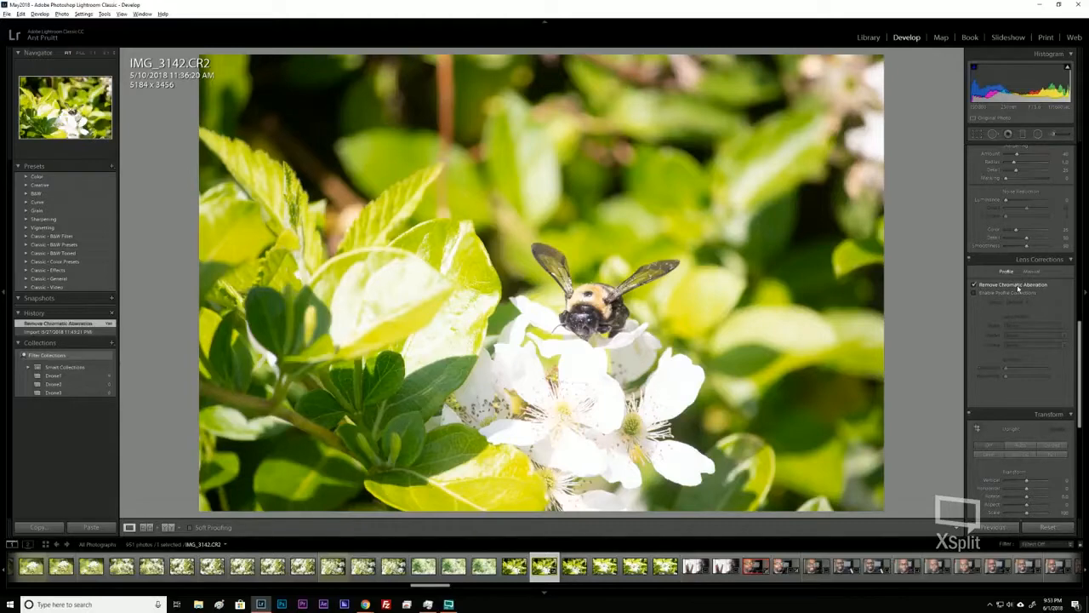
pyautogui.click(977, 293)
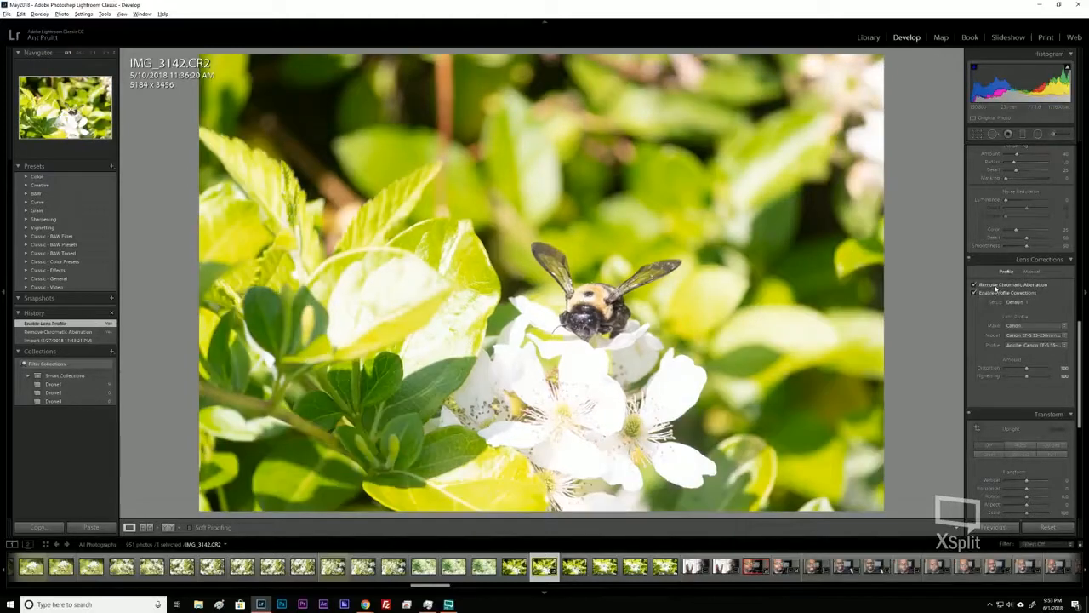
# Check the Canon lens profile settings and compare the photo with profile corrections off and on
pyautogui.click(1035, 338)
pyautogui.click(1042, 341)
pyautogui.click(1041, 340)
pyautogui.click(1050, 362)
pyautogui.click(975, 293)
pyautogui.click(975, 292)
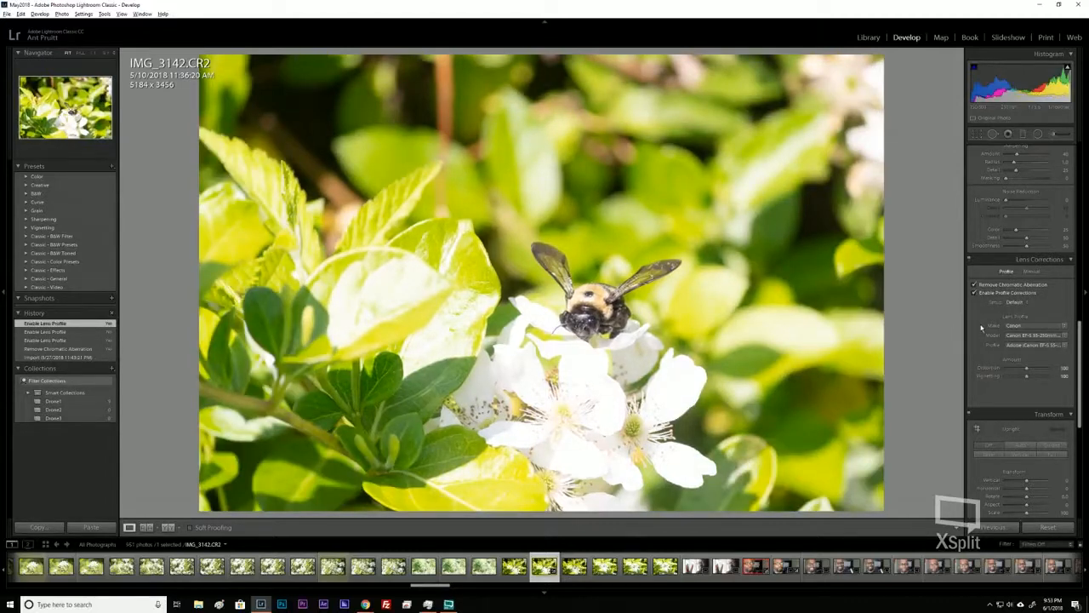
# Try the Adobe Landscape, Adobe Vivid, Adobe Portrait and Adobe Standard profiles on the bee photo
pyautogui.scroll(5, 981, 328)
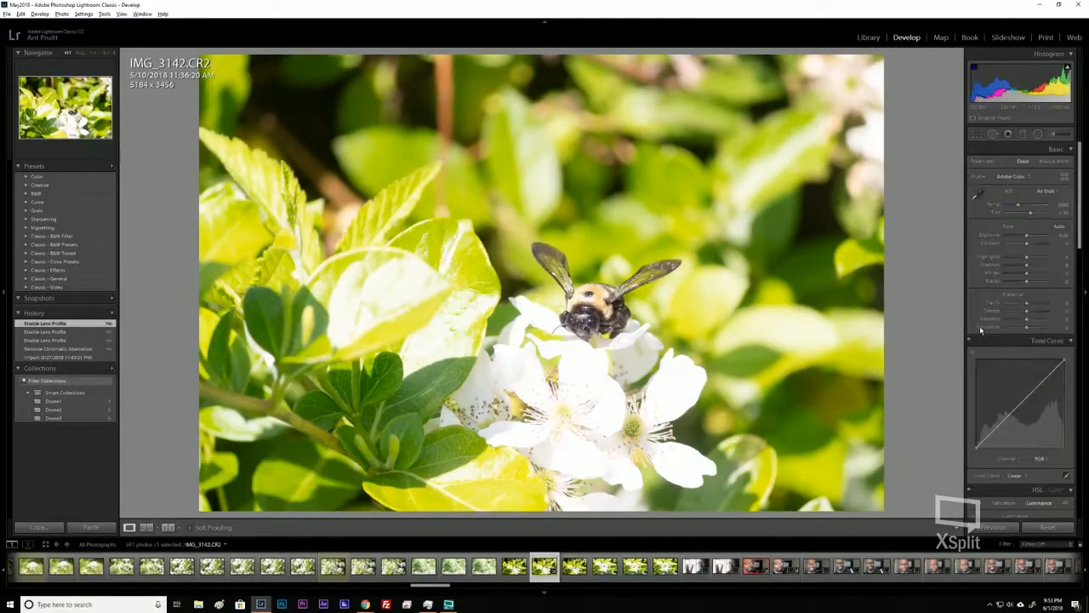
pyautogui.click(1009, 176)
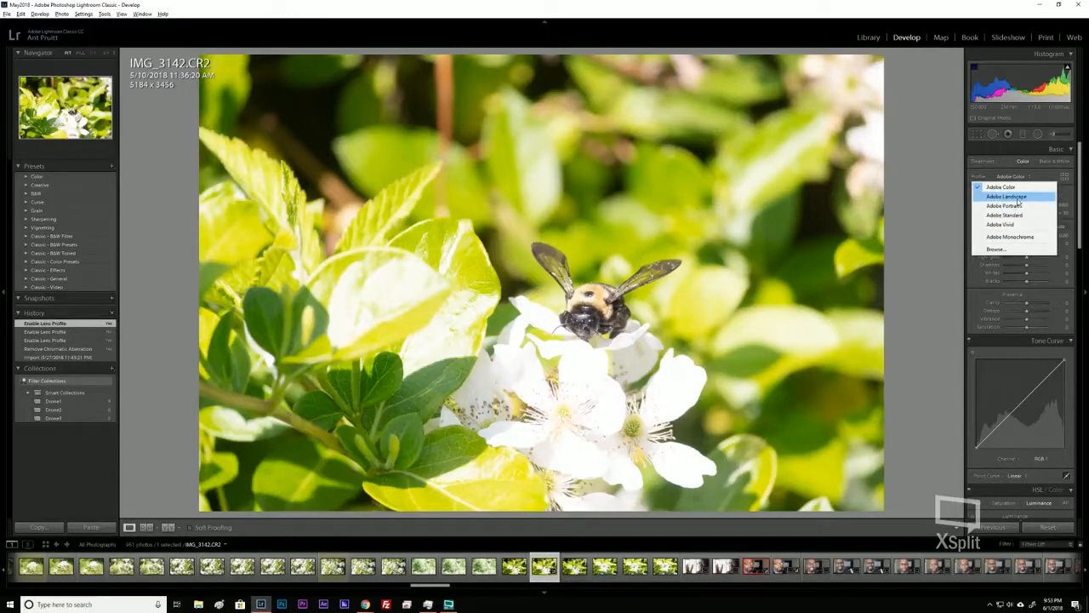
pyautogui.click(1018, 196)
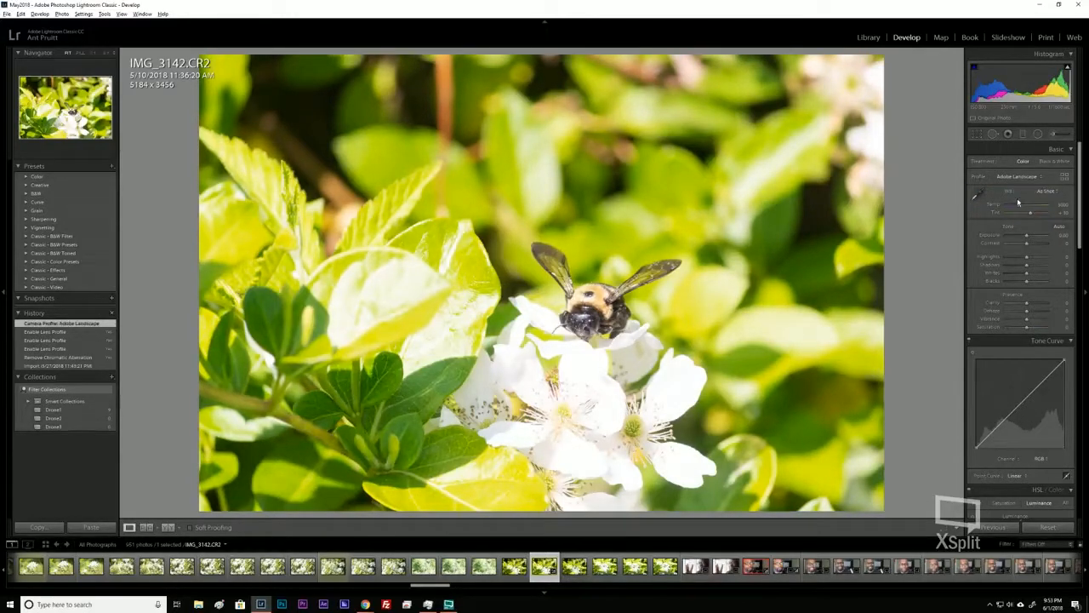
pyautogui.click(1017, 177)
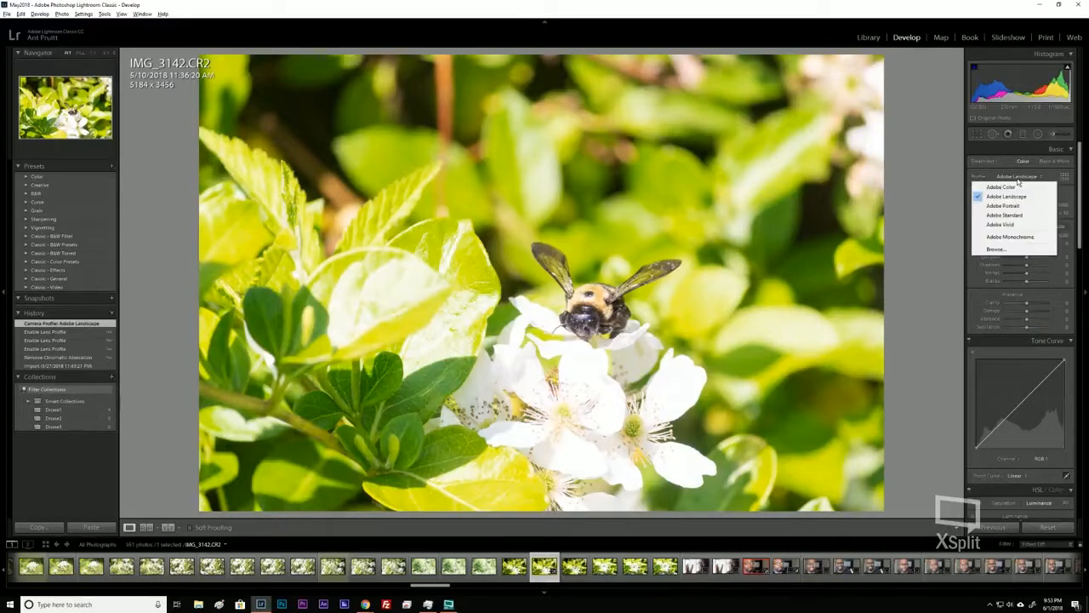
pyautogui.click(1022, 224)
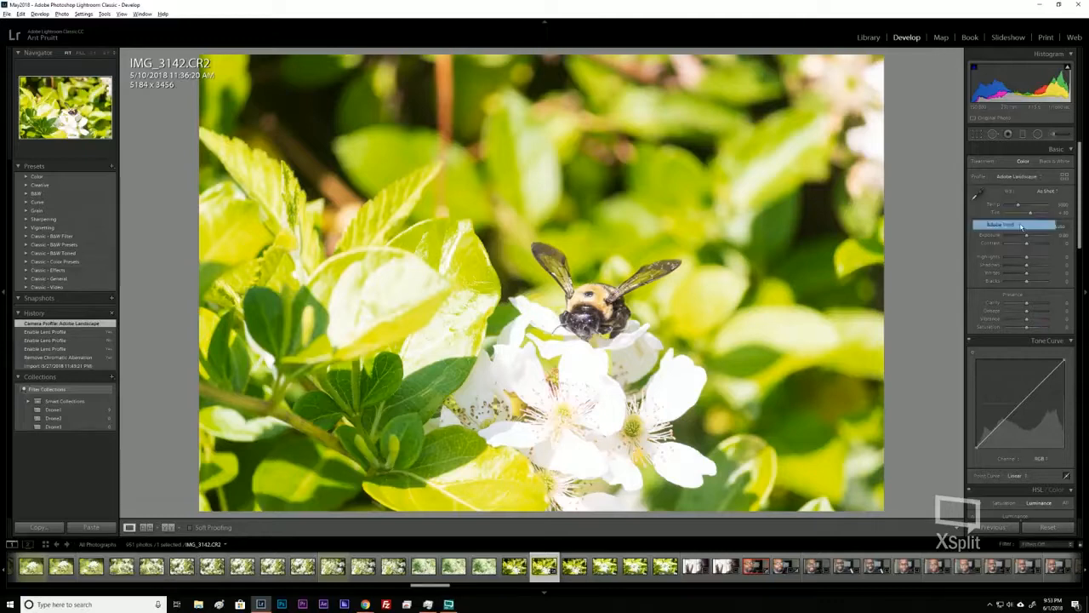
pyautogui.click(1017, 178)
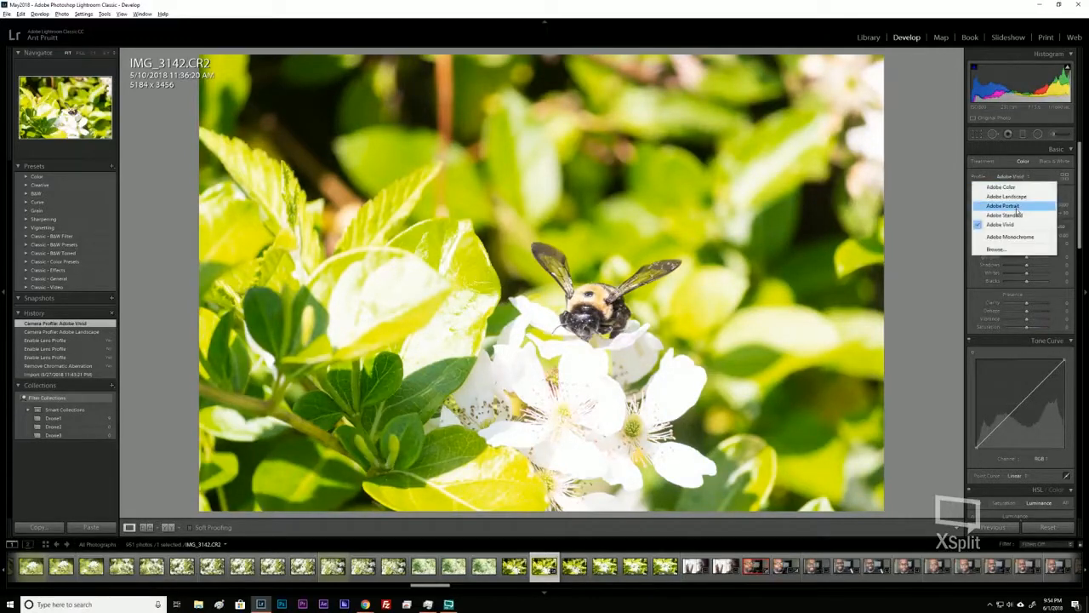
pyautogui.click(1018, 206)
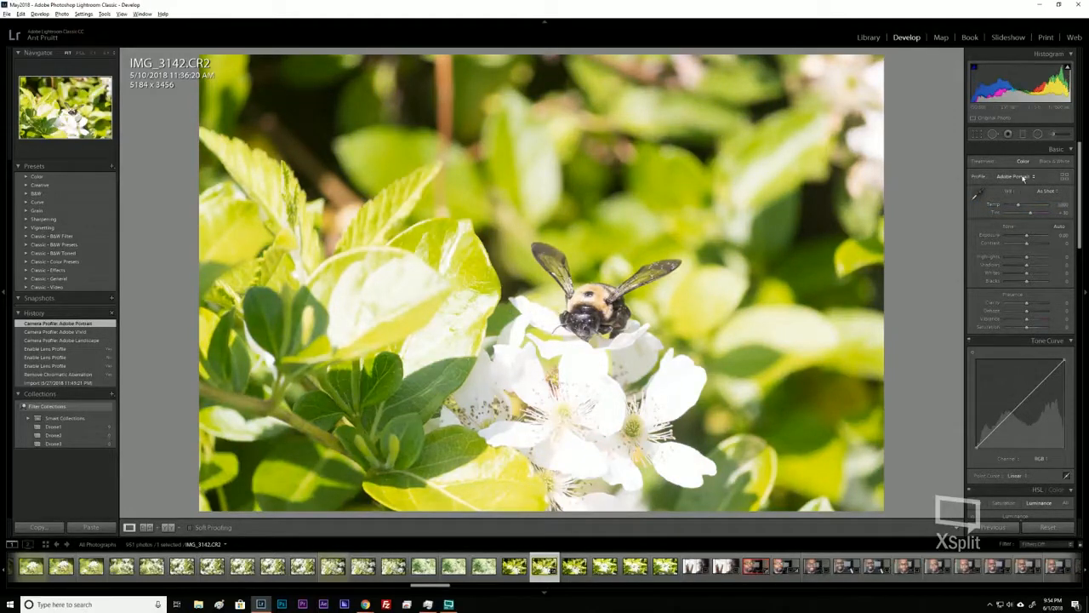
pyautogui.click(1017, 177)
pyautogui.click(1010, 217)
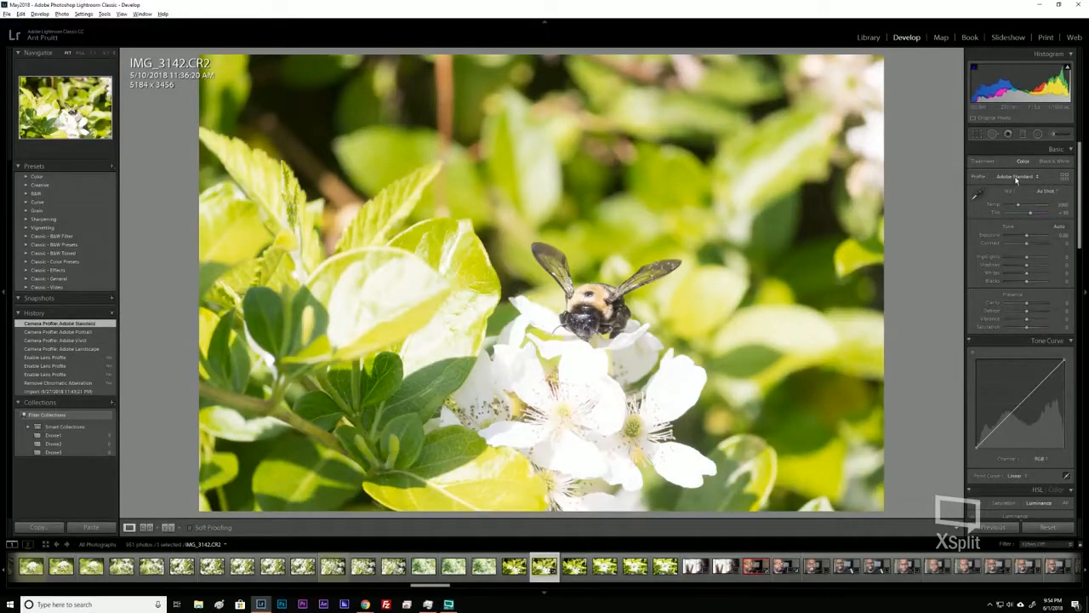
# Compare the Adobe Landscape, Adobe Vivid and Adobe Standard profiles once more on the bee photo
pyautogui.click(1016, 177)
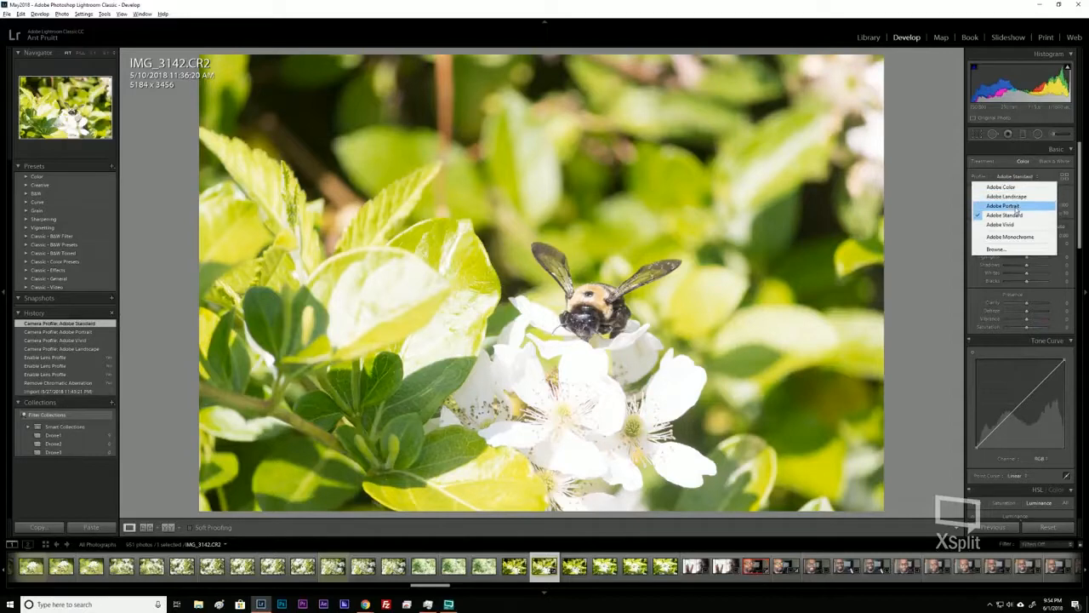
pyautogui.click(1007, 196)
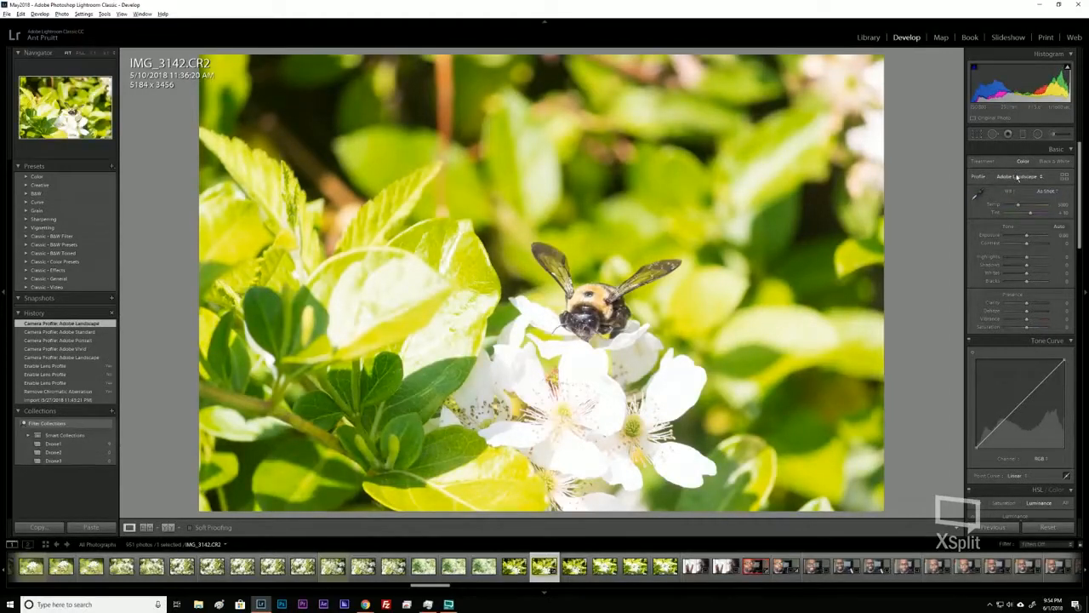
pyautogui.click(1017, 177)
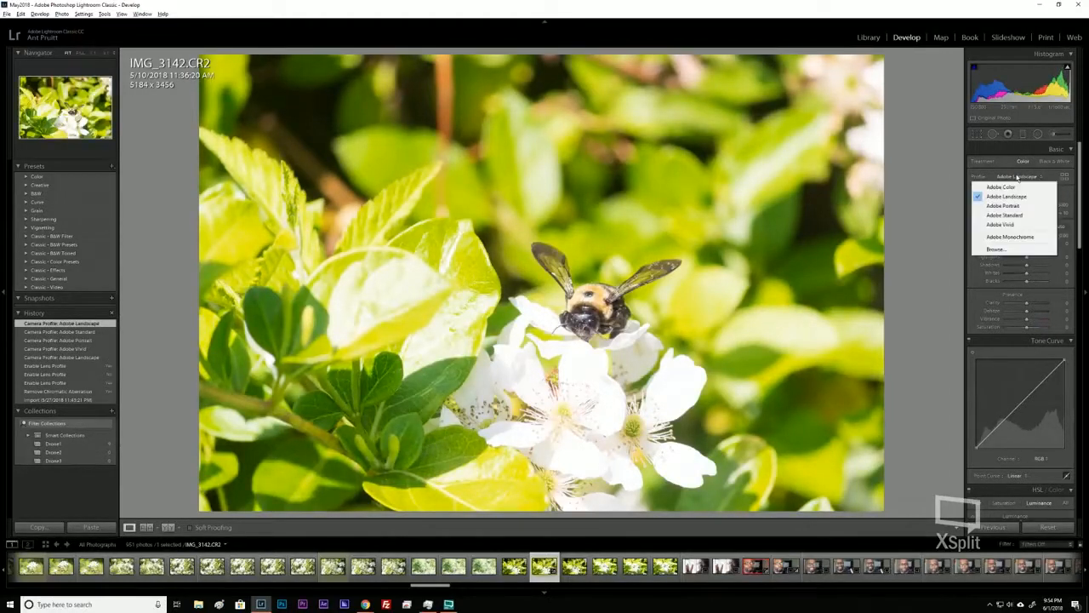
pyautogui.click(1006, 226)
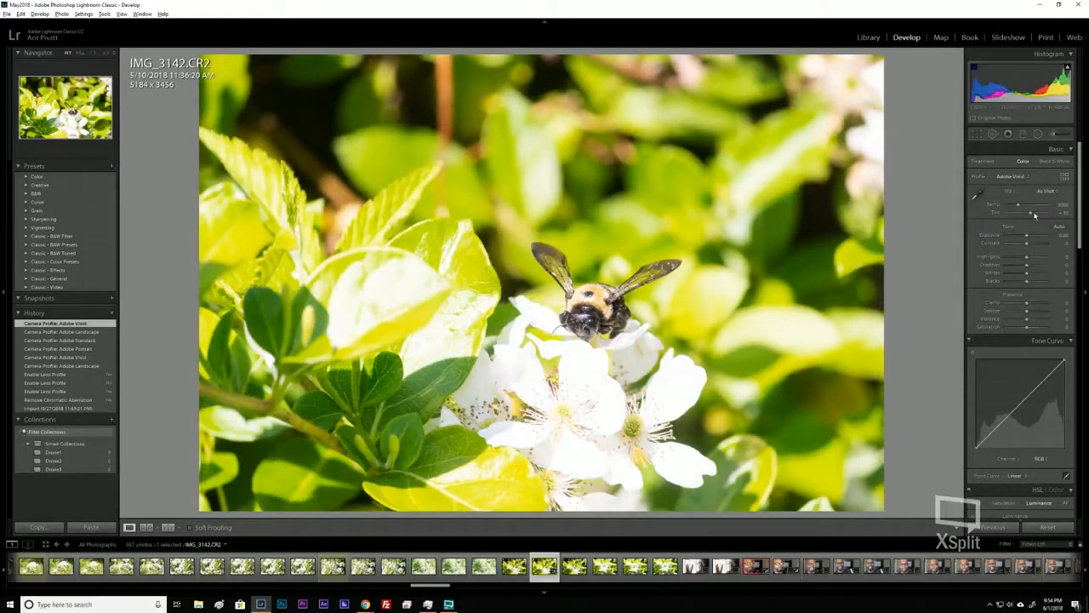
pyautogui.click(1007, 177)
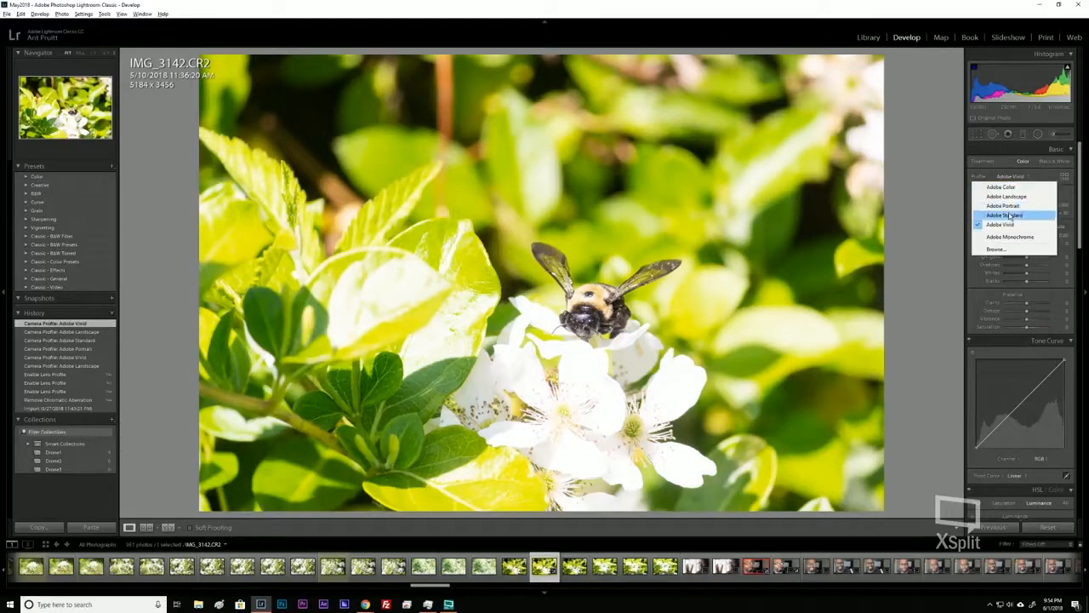
pyautogui.click(1008, 215)
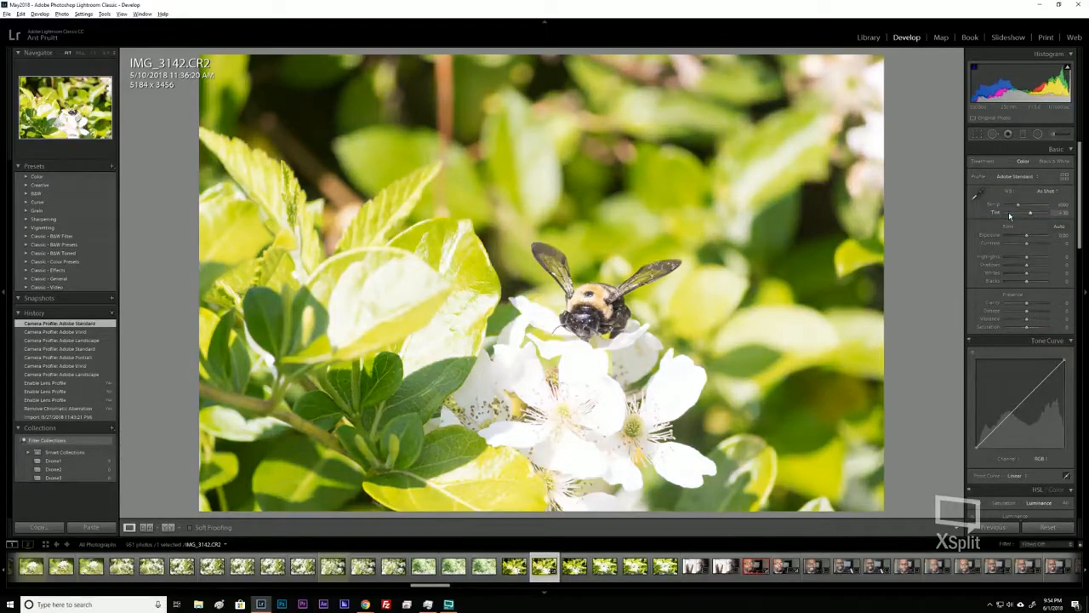
# Switch the photo's profile to Adobe Color for comparison, and settle on Adobe Landscape
pyautogui.click(1015, 177)
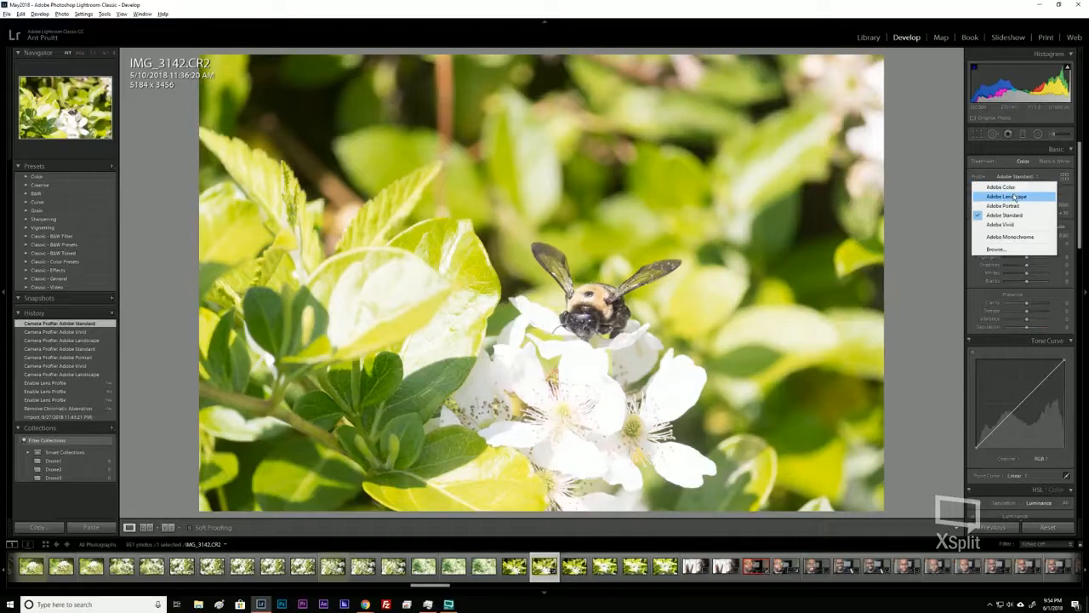
pyautogui.click(999, 194)
pyautogui.click(1016, 176)
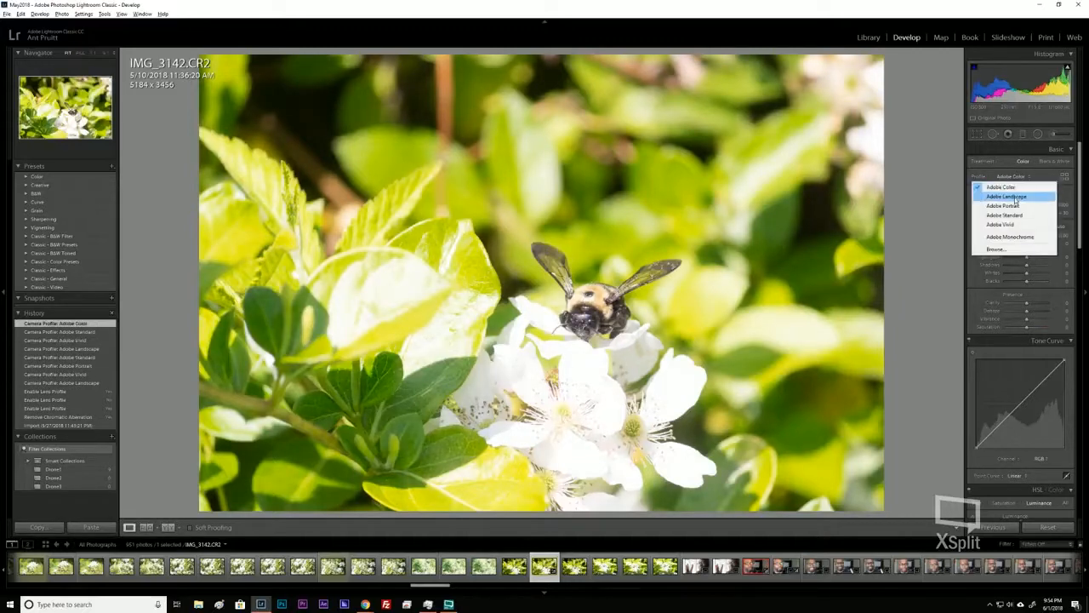
pyautogui.click(1014, 204)
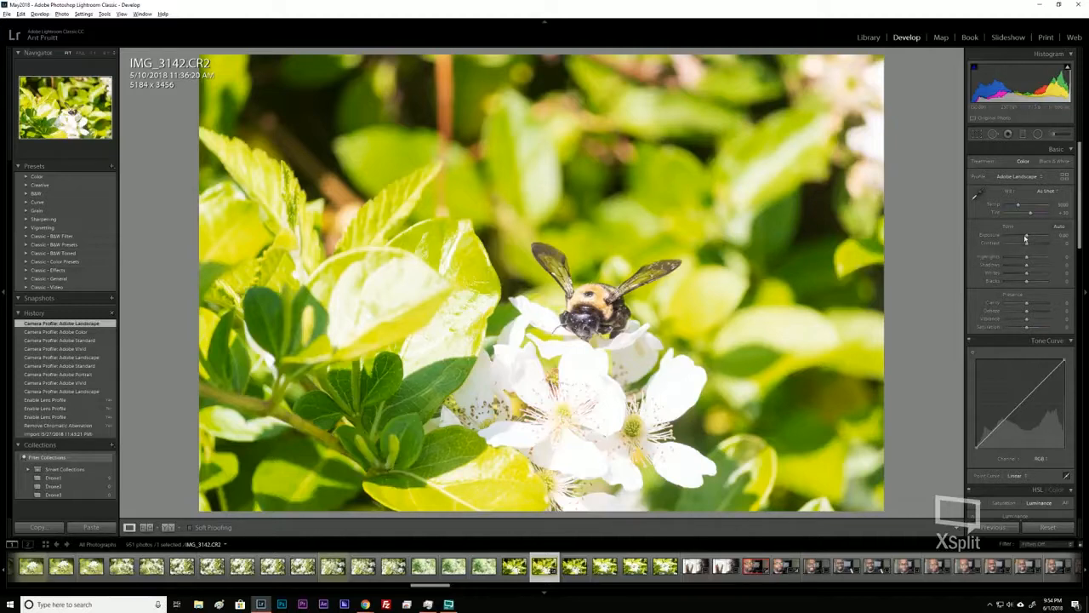
# Raise the photo's Exposure to +0.20 and its Contrast to +7
pyautogui.moveTo(1027, 238); pyautogui.dragTo(1027, 239)
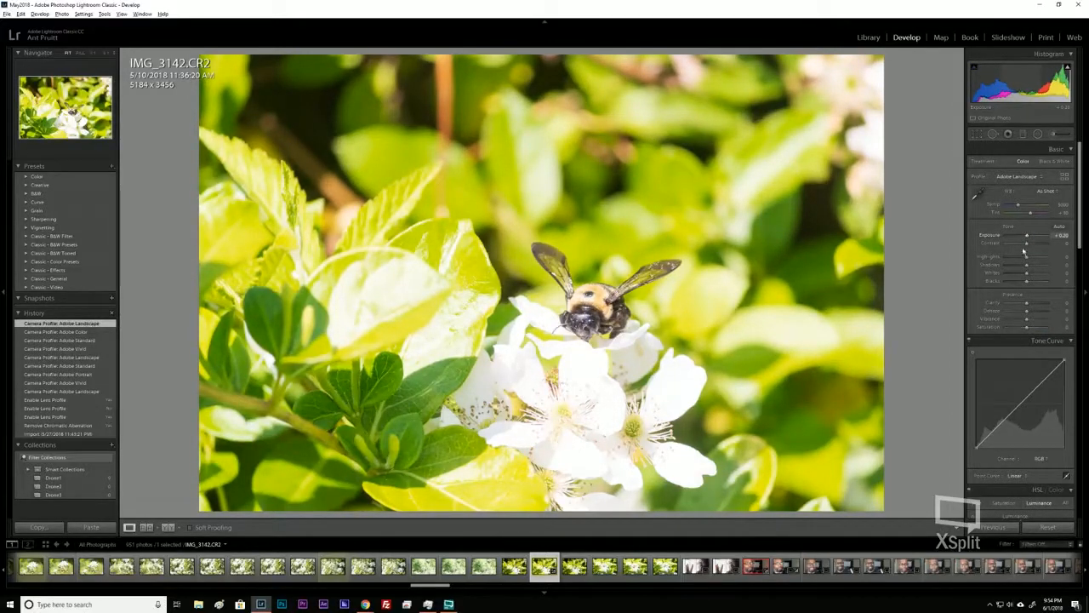
pyautogui.moveTo(1026, 245); pyautogui.dragTo(1026, 245)
pyautogui.click(1027, 245)
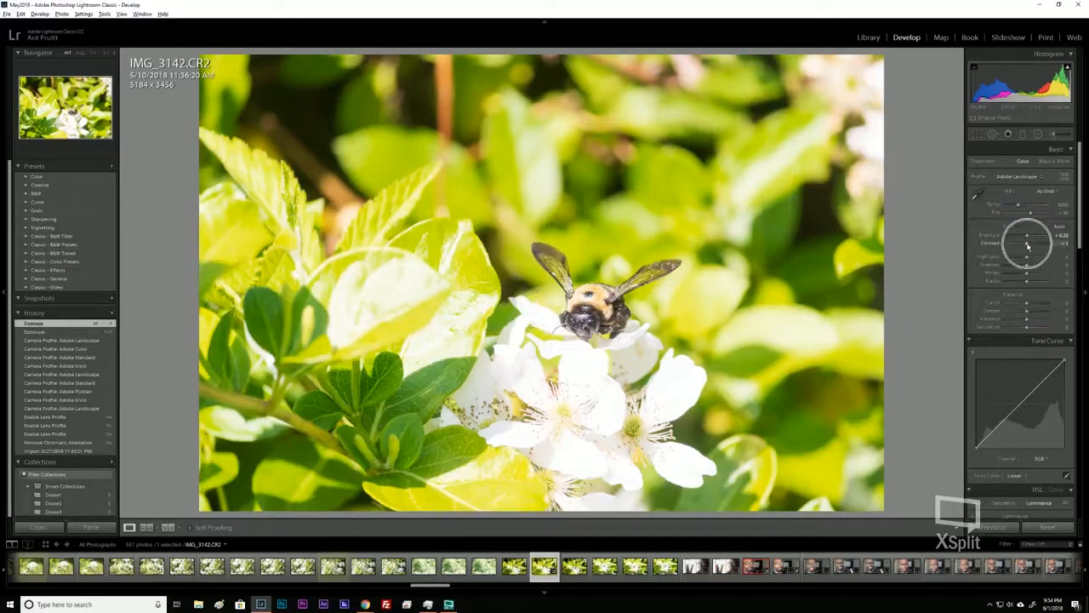
pyautogui.moveTo(1027, 246); pyautogui.dragTo(1005, 253)
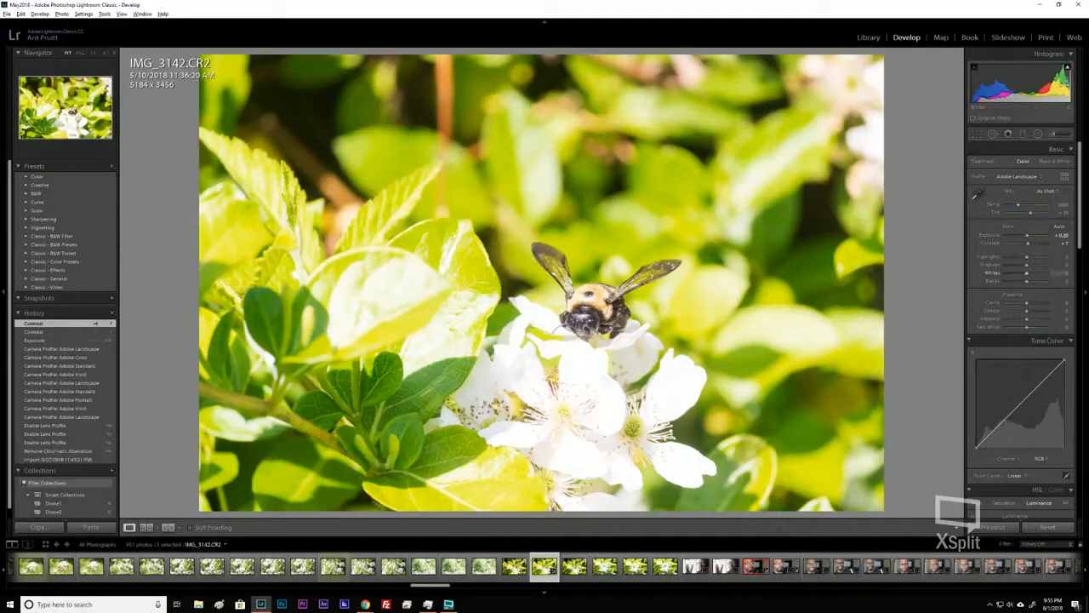
# Lower the Highlights to -100 and raise the Shadows to about +28
pyautogui.moveTo(1067, 72)
pyautogui.moveTo(1027, 259); pyautogui.dragTo(998, 263)
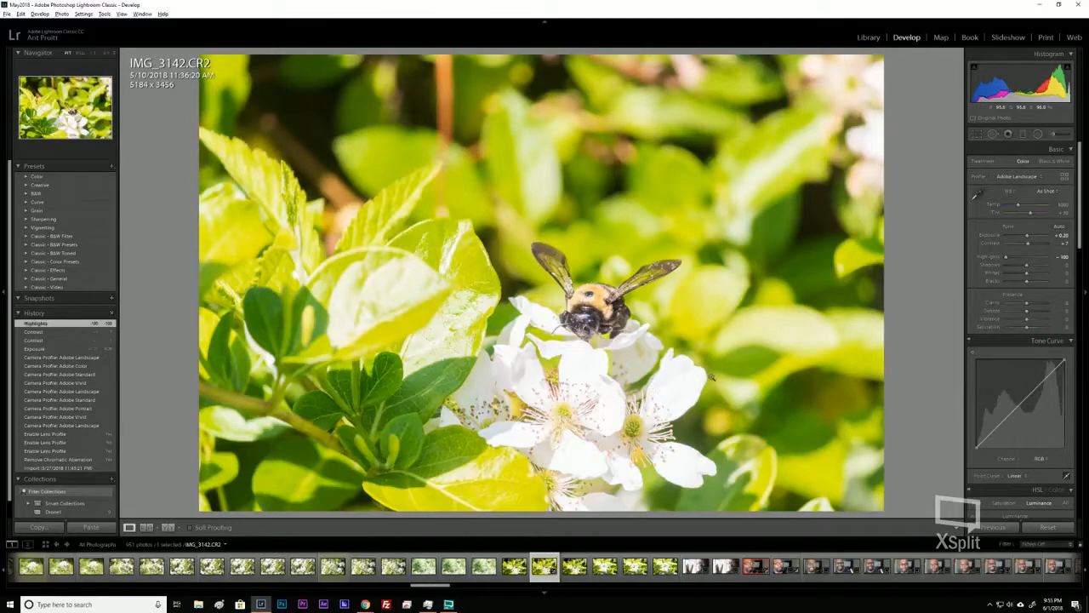
pyautogui.click(1027, 268)
pyautogui.moveTo(1027, 268); pyautogui.dragTo(1032, 267)
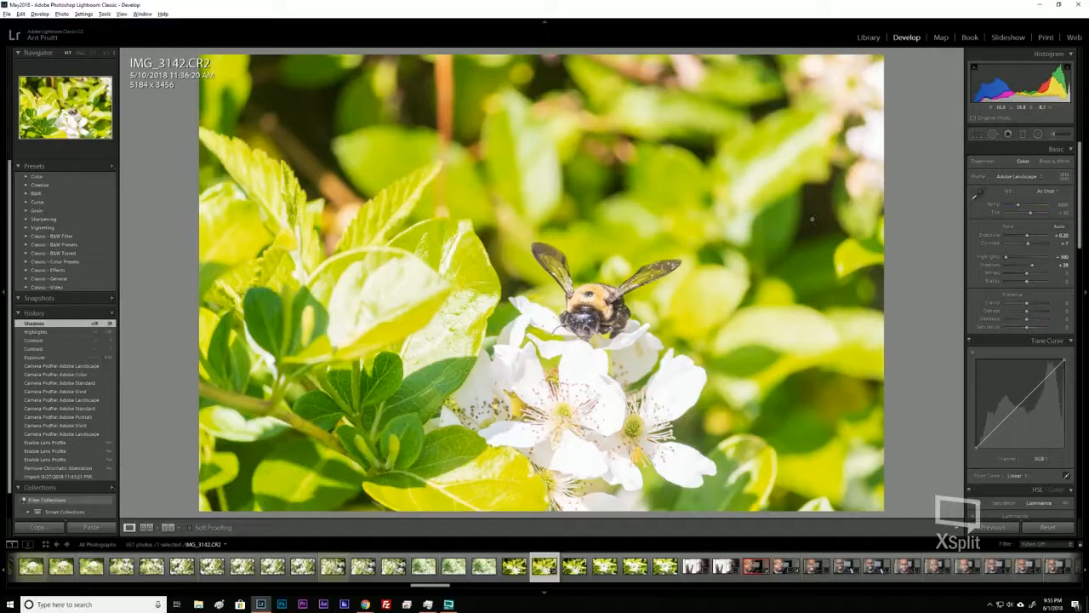
# Lower the Whites of the bee photo to about -55
pyautogui.press('ctrl')
pyautogui.press('ctrl')
pyautogui.press('ctrl')
pyautogui.moveTo(1028, 275); pyautogui.dragTo(1016, 276)
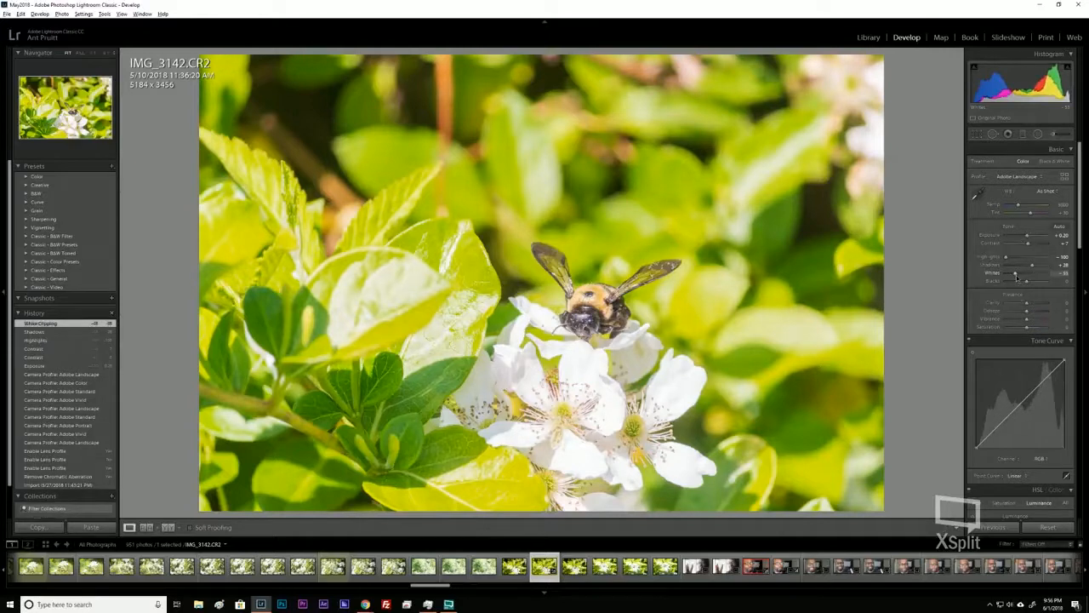
# Lower the Whites of the bee photo to about -65 and the Blacks to -100
pyautogui.moveTo(1016, 276); pyautogui.dragTo(1014, 275)
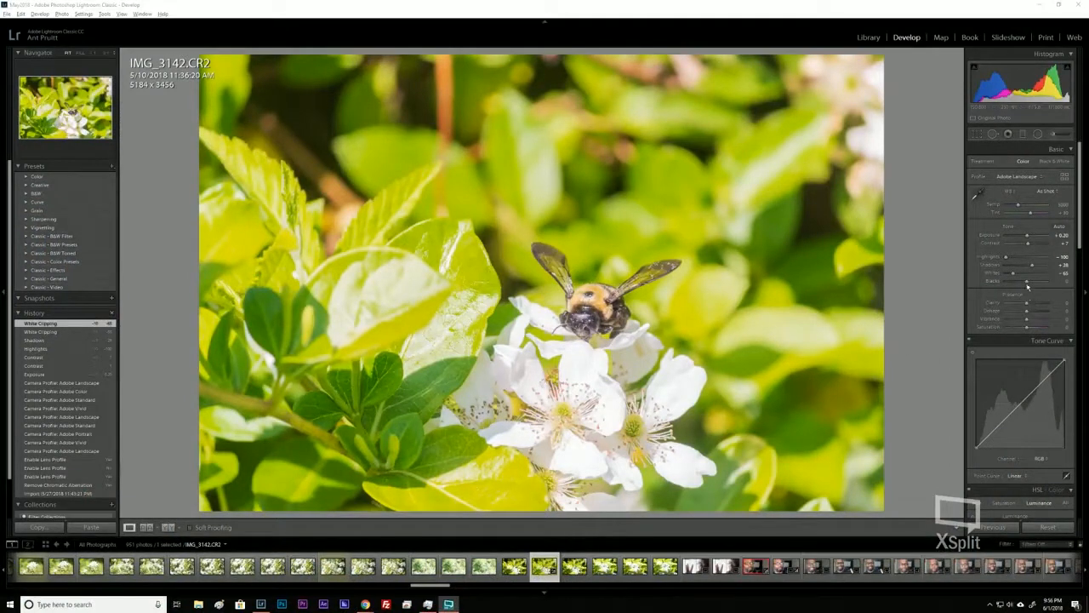
pyautogui.moveTo(1026, 280); pyautogui.dragTo(1027, 283)
pyautogui.press('ctrl')
pyautogui.press('ctrl')
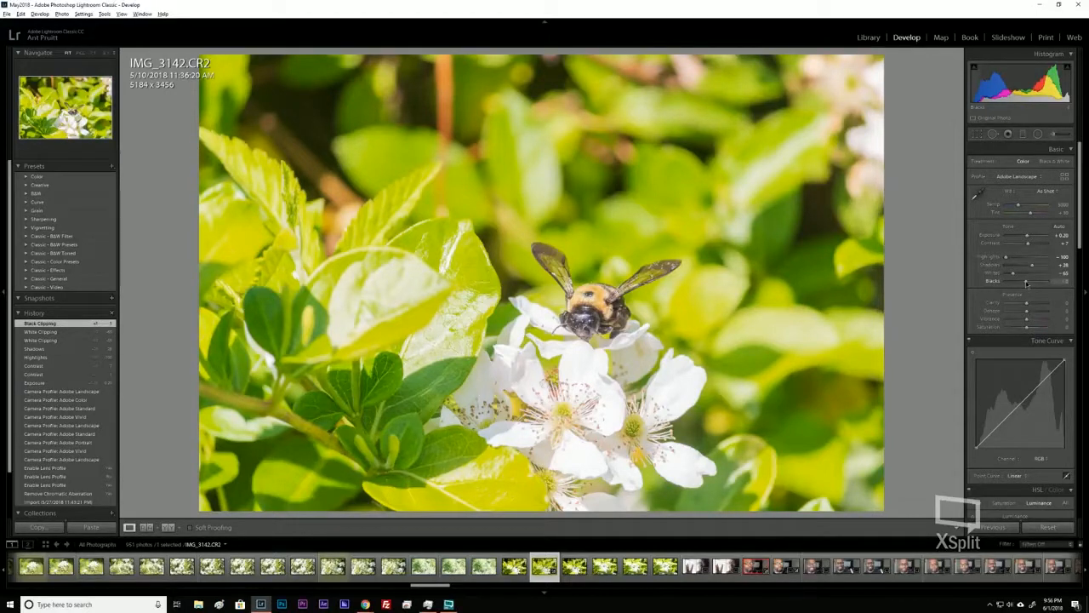
pyautogui.moveTo(1026, 282); pyautogui.dragTo(1014, 285)
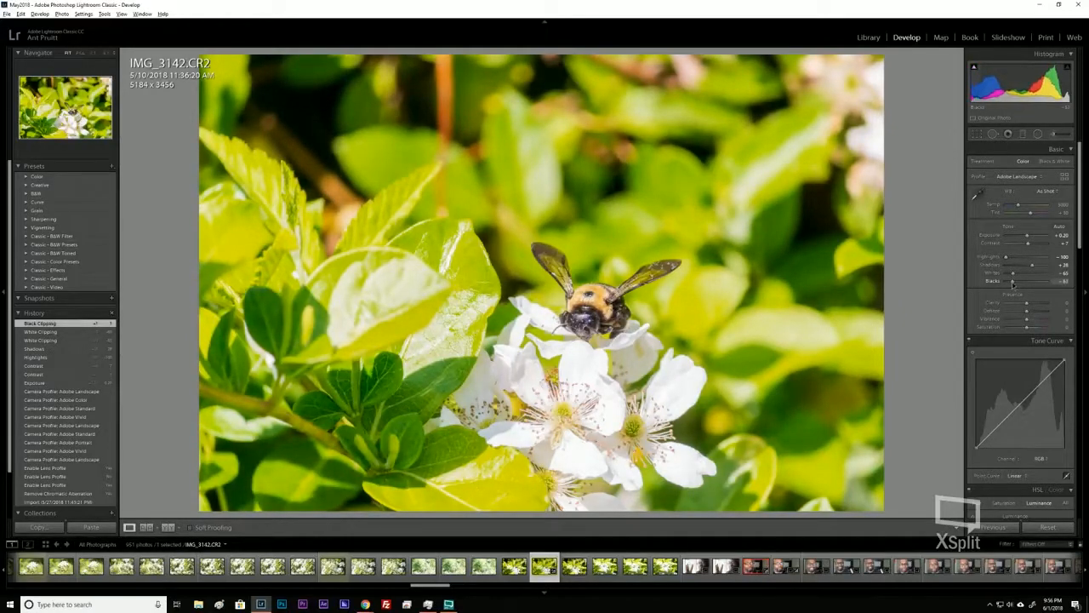
pyautogui.moveTo(1013, 285); pyautogui.dragTo(1012, 287)
pyautogui.press('ctrl')
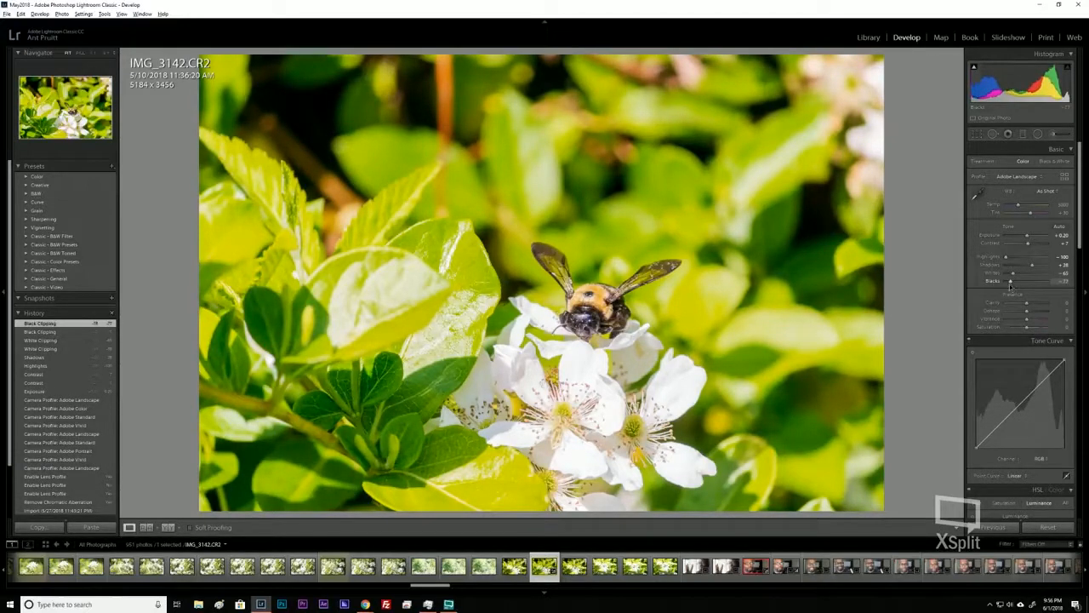
pyautogui.moveTo(1010, 282); pyautogui.dragTo(1000, 284)
pyautogui.press('ctrl')
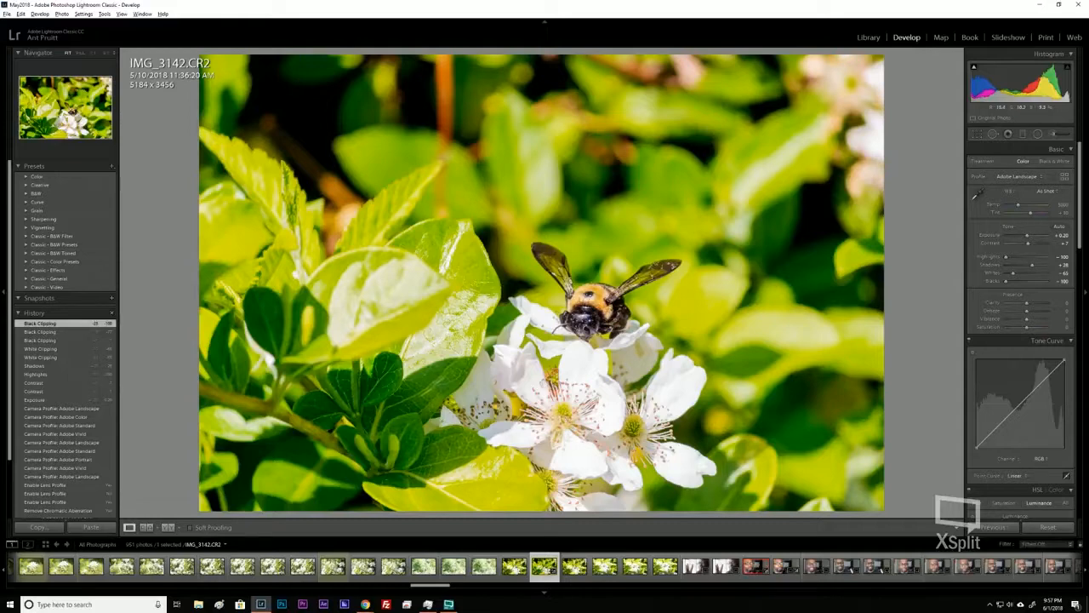
# Reset the Blacks while inspecting the bee up close, and set them to about -94
pyautogui.click(592, 316)
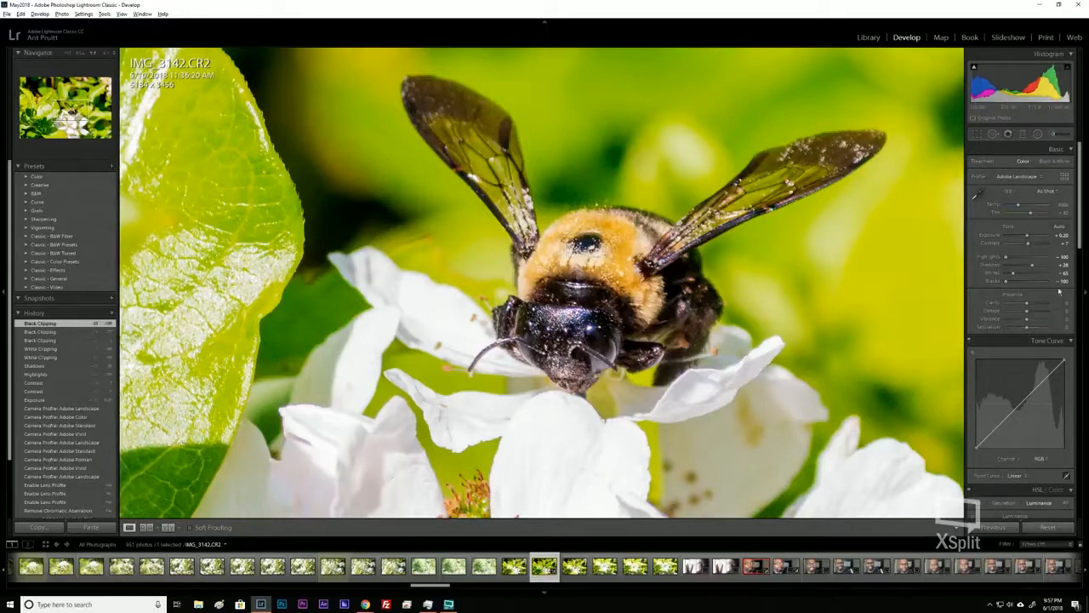
pyautogui.moveTo(1007, 283); pyautogui.dragTo(1031, 288)
pyautogui.doubleClick(1030, 284)
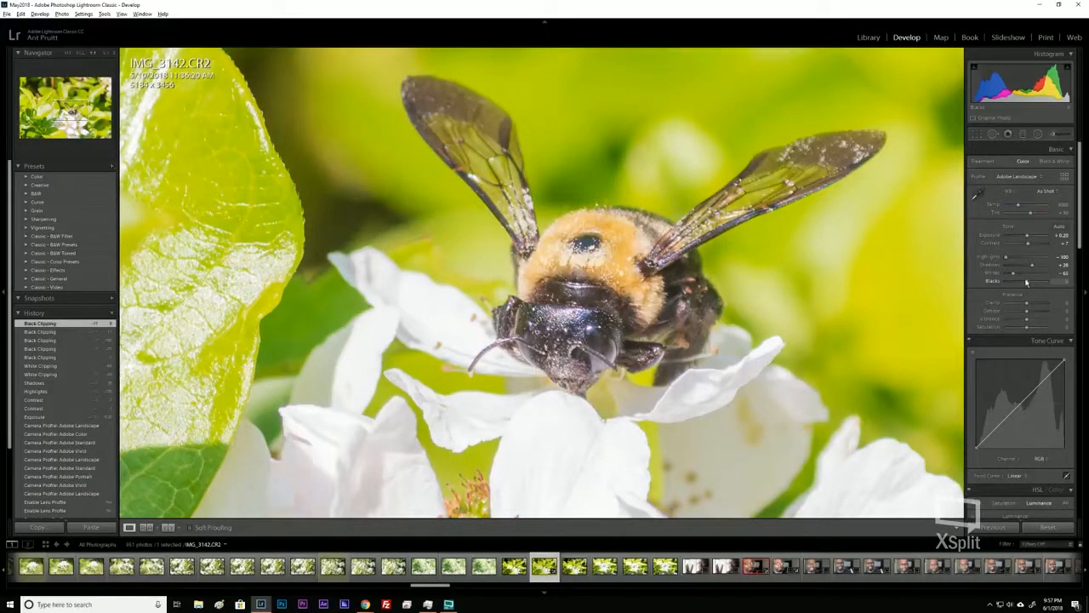
pyautogui.moveTo(1026, 283)
pyautogui.mouseDown()
pyautogui.moveTo(1044, 284)
pyautogui.moveTo(1008, 284)
pyautogui.mouseUp()
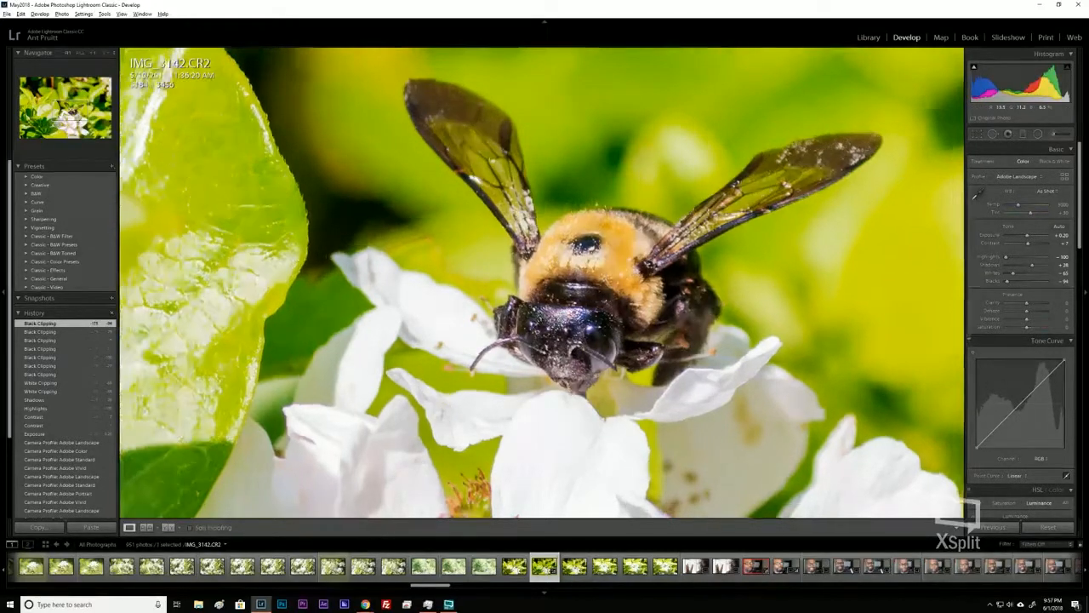
pyautogui.click(598, 290)
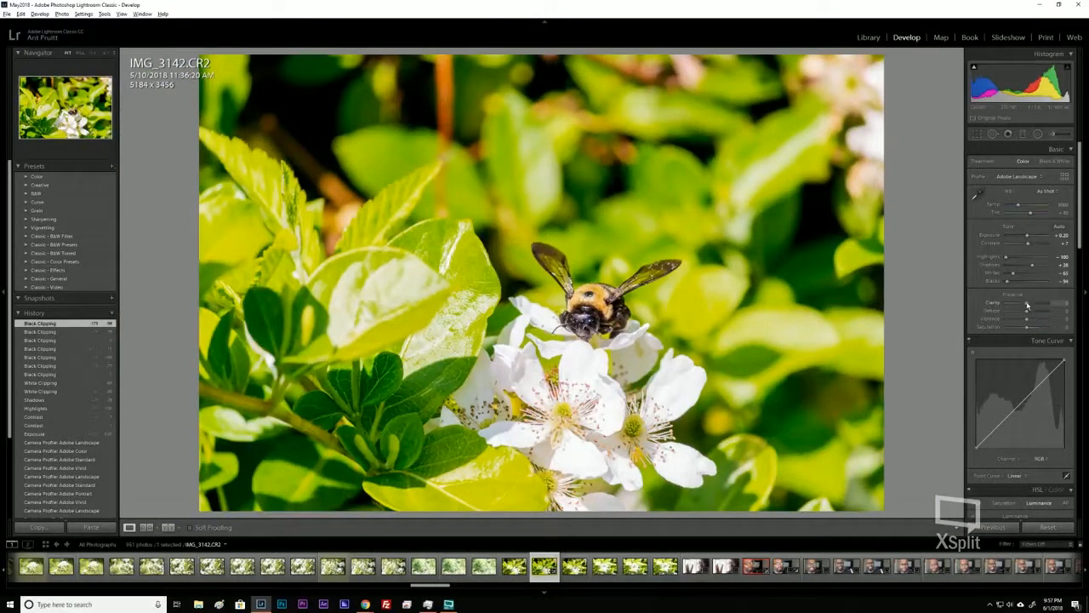
# Raise the photo's Clarity to about +34 and its Dehaze to about +51
pyautogui.moveTo(1027, 305); pyautogui.dragTo(1027, 305)
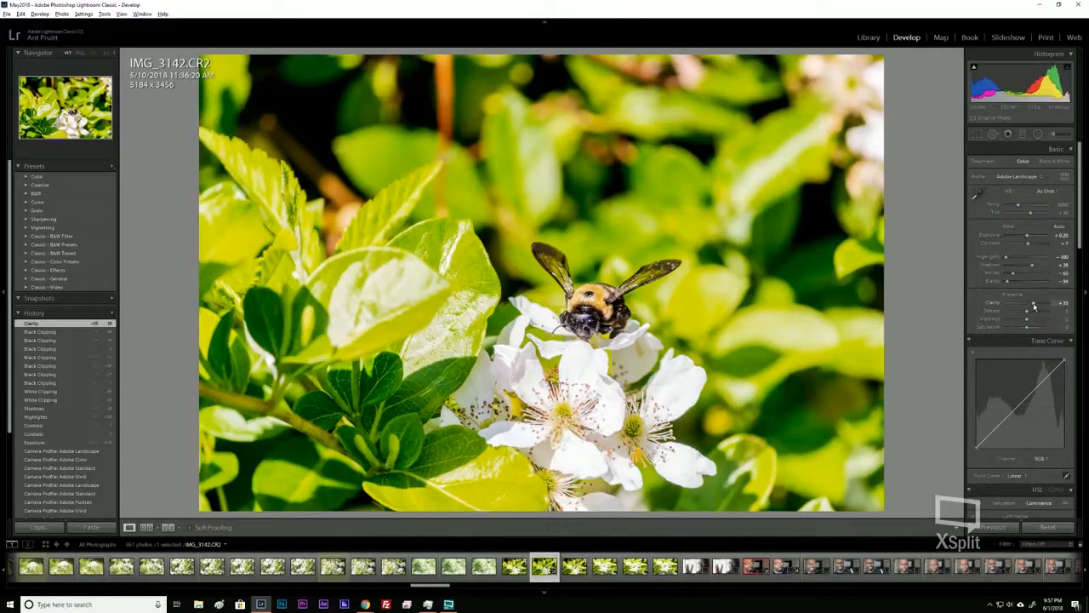
pyautogui.moveTo(1033, 304); pyautogui.dragTo(1035, 304)
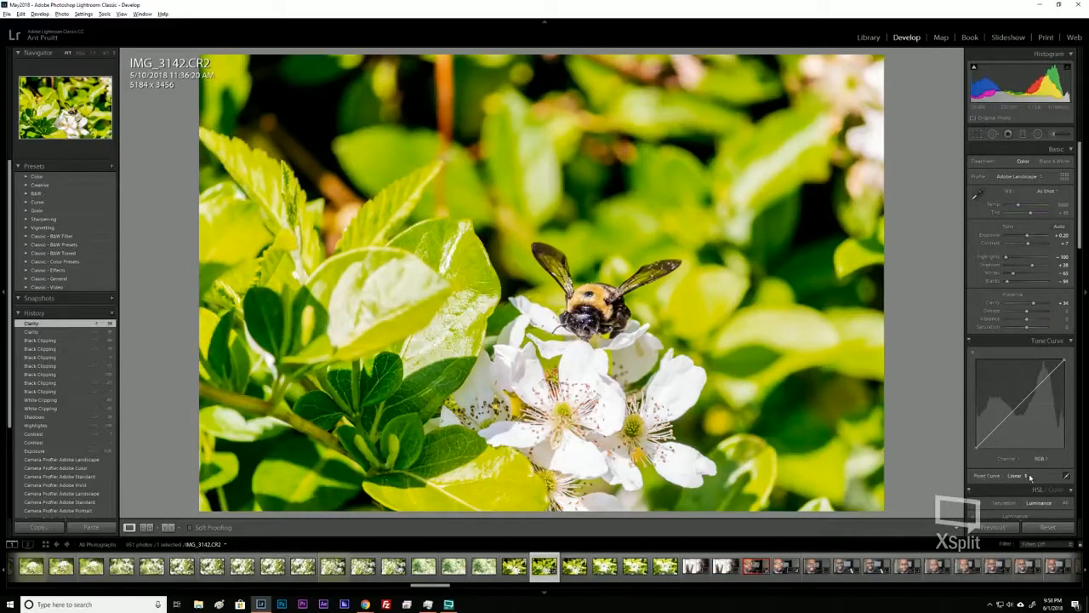
pyautogui.press('ctrl')
pyautogui.press('ctrl')
pyautogui.moveTo(1027, 313); pyautogui.dragTo(1035, 316)
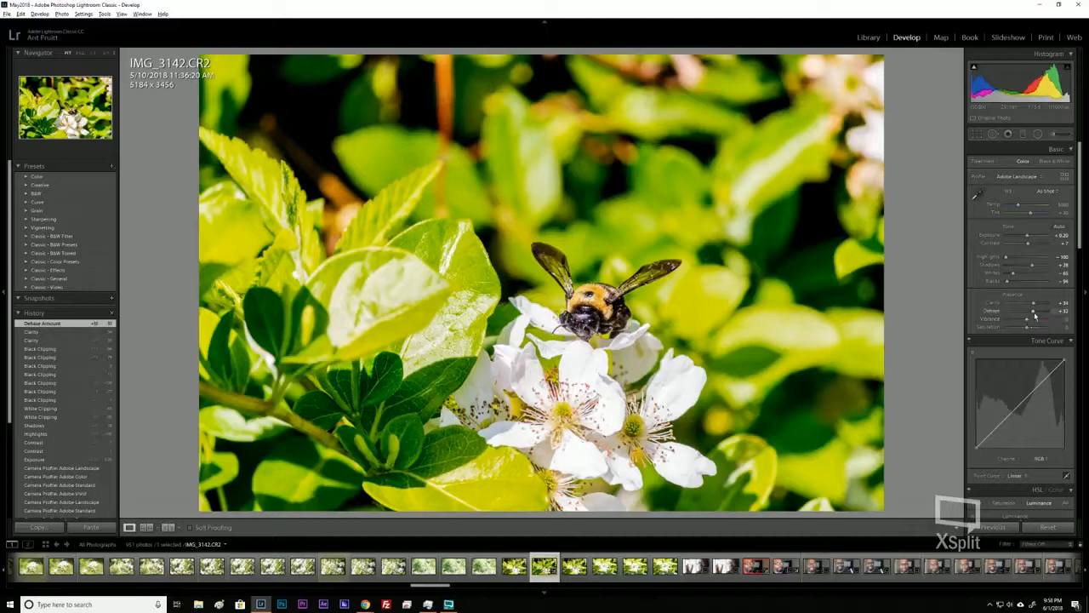
pyautogui.moveTo(1038, 313); pyautogui.dragTo(1038, 314)
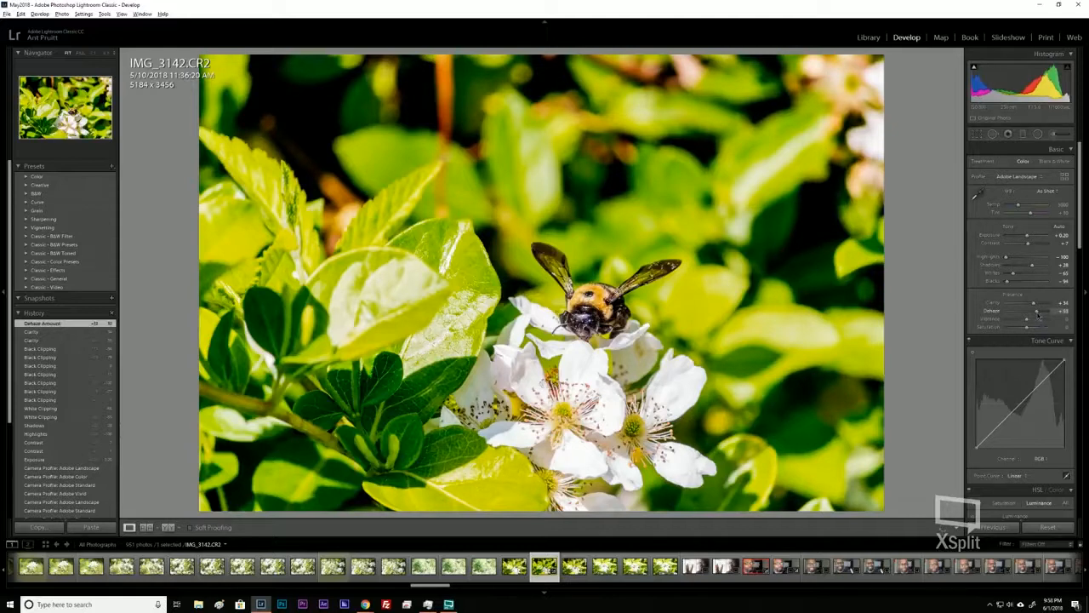
pyautogui.moveTo(1037, 314); pyautogui.dragTo(1037, 314)
pyautogui.press('ctrl')
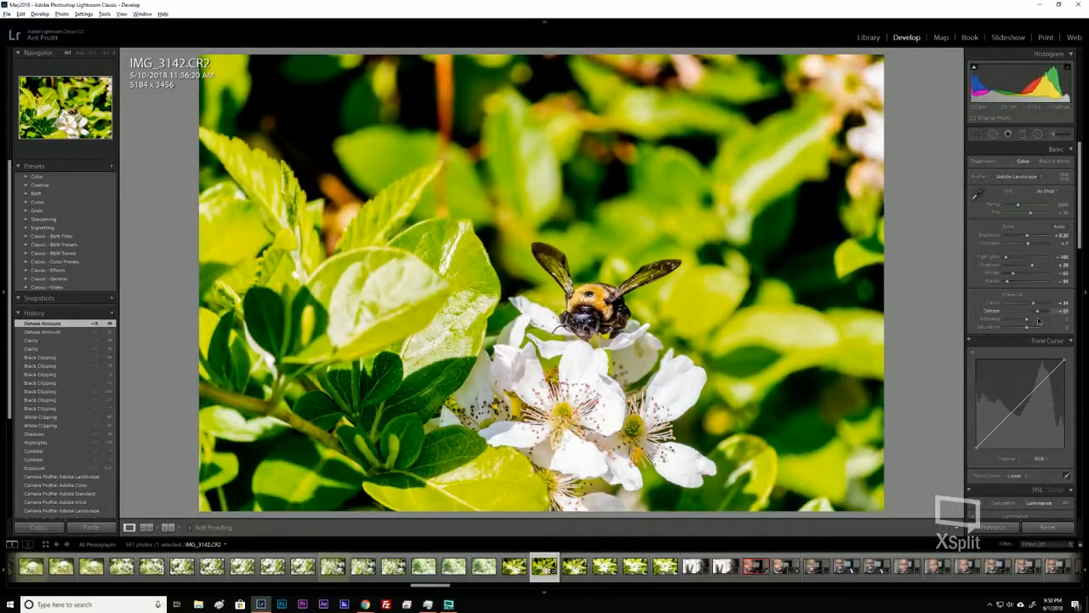
pyautogui.moveTo(1038, 321); pyautogui.dragTo(1038, 320)
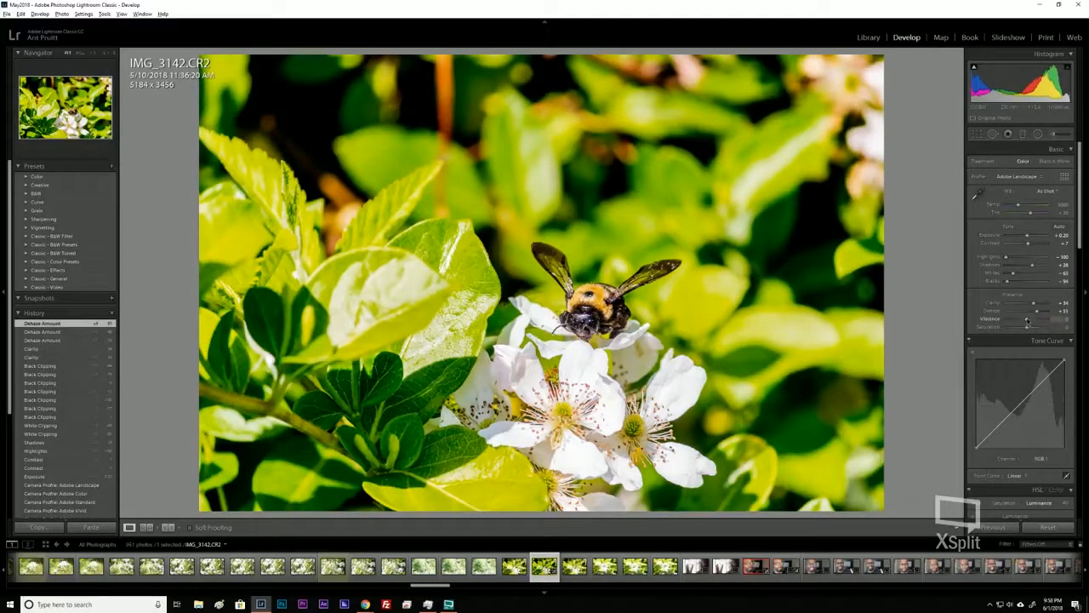
# Try Saturation at +100 for comparison, and settle on Vibrance +10 and Saturation +4
pyautogui.moveTo(1028, 322); pyautogui.dragTo(1030, 335)
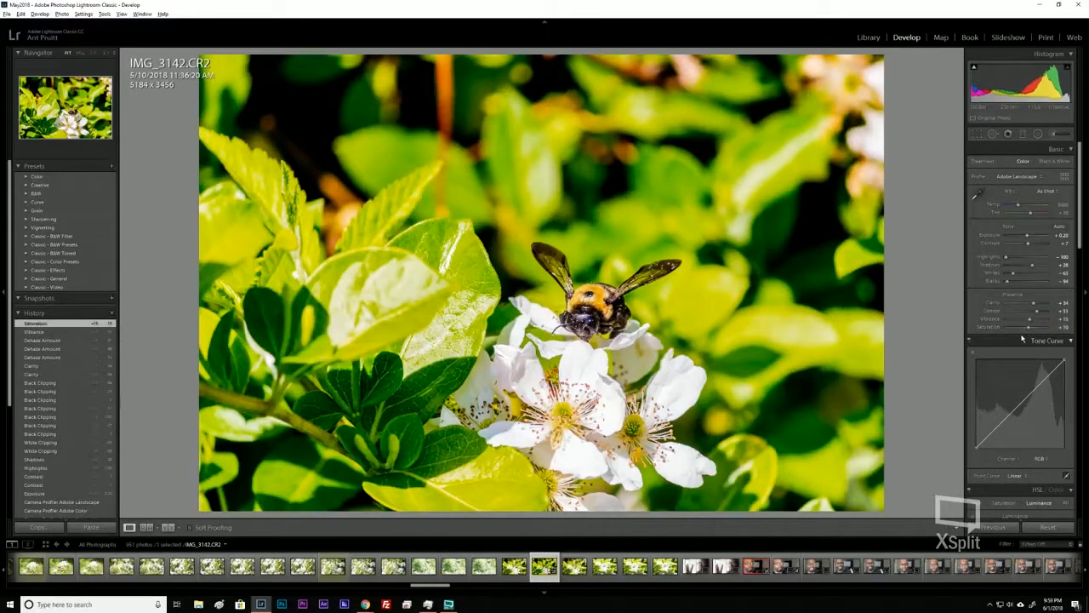
pyautogui.moveTo(1029, 327); pyautogui.dragTo(1045, 330)
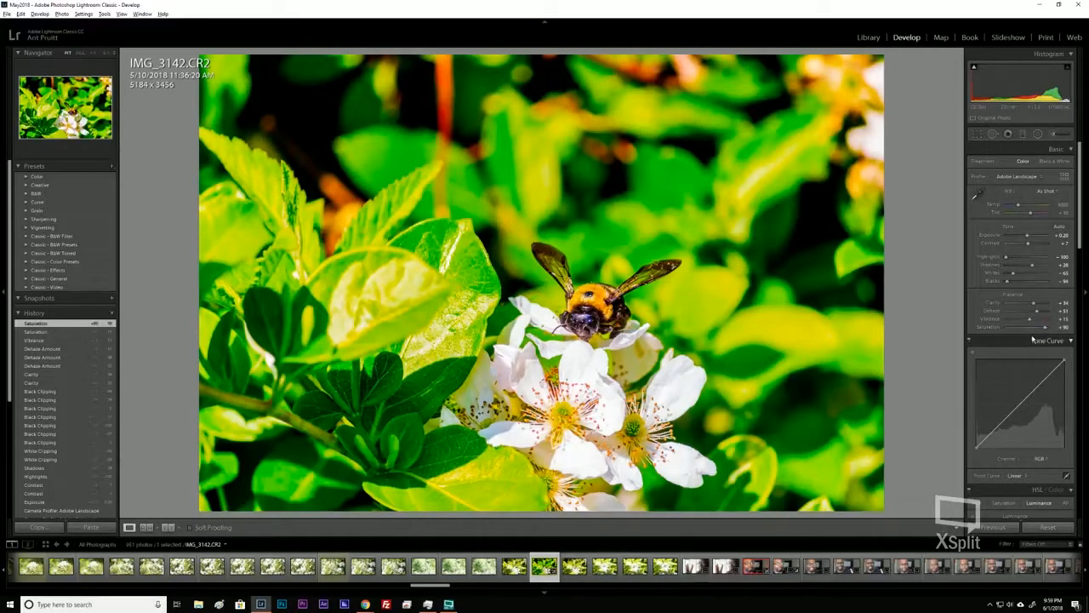
pyautogui.moveTo(1045, 328); pyautogui.dragTo(1048, 331)
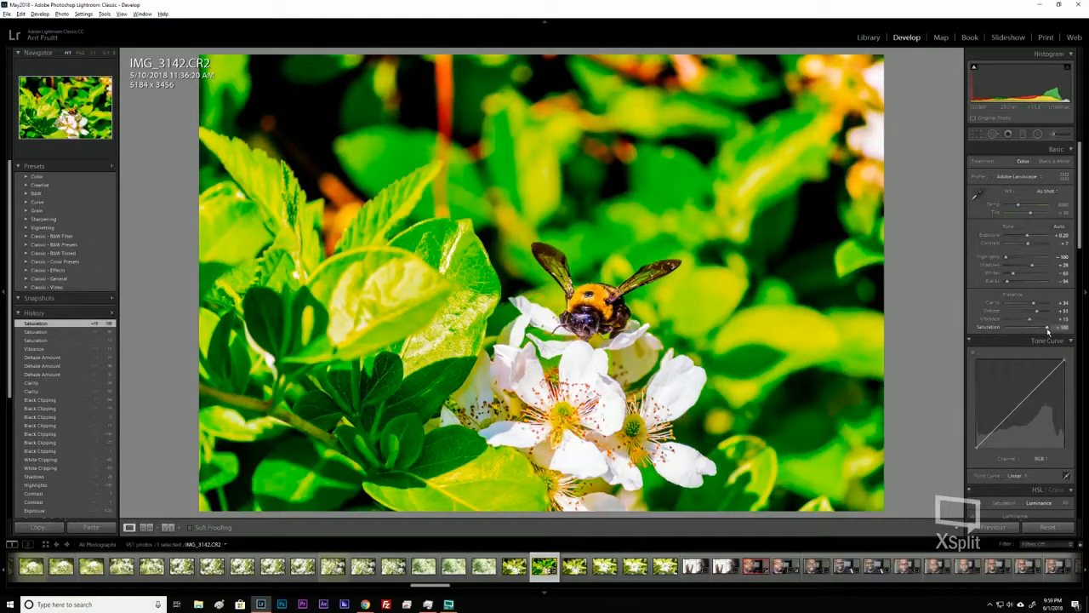
pyautogui.moveTo(1047, 331)
pyautogui.mouseDown()
pyautogui.moveTo(1022, 334)
pyautogui.moveTo(1029, 326)
pyautogui.mouseUp()
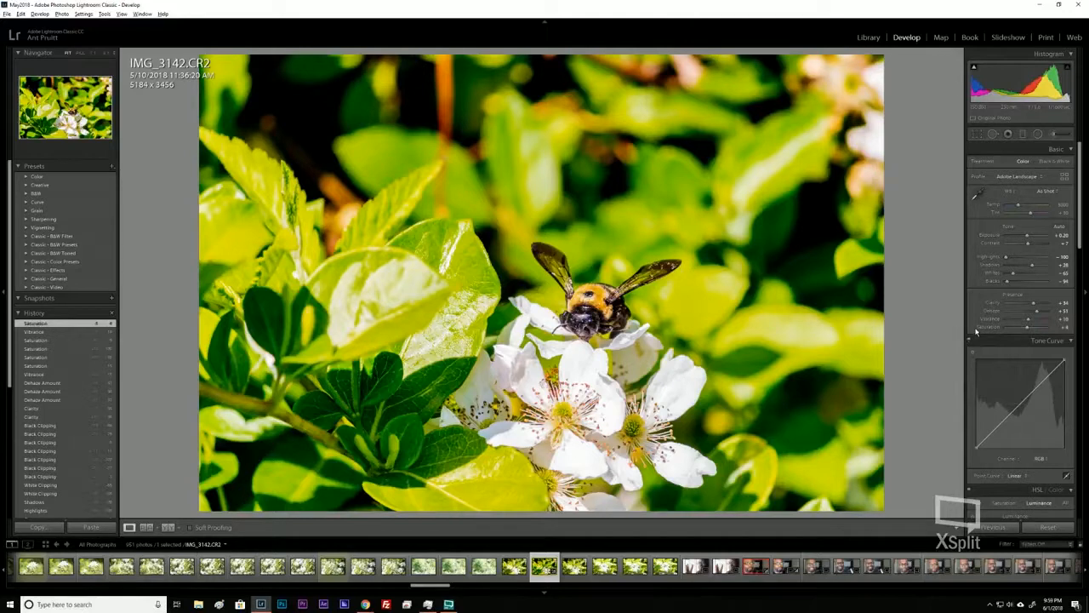
# Try raising the luminance of the greens in the HSL settings
pyautogui.scroll(-3, 999, 322)
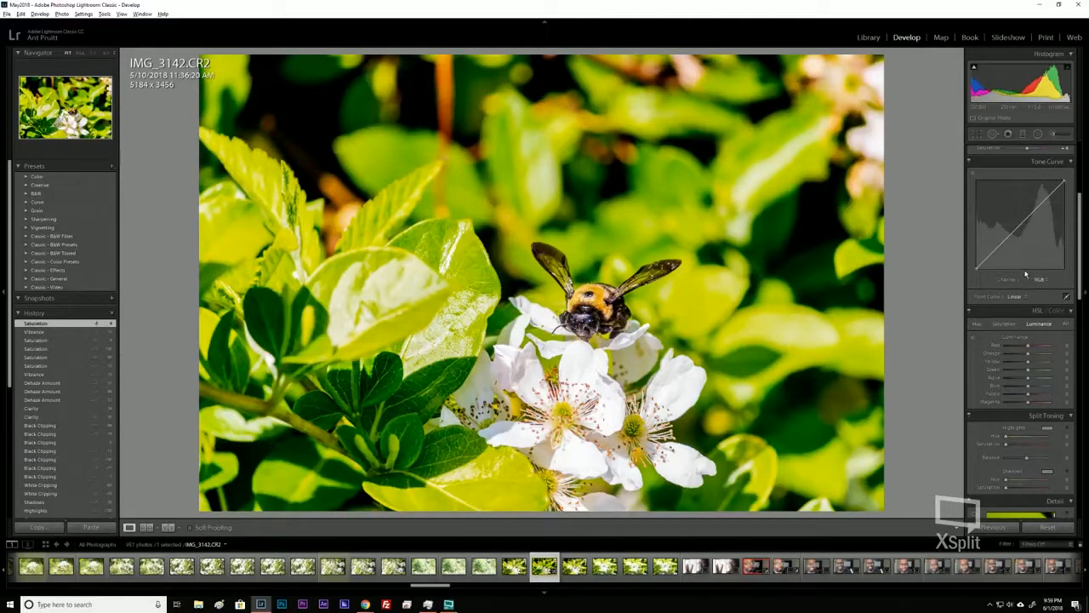
pyautogui.scroll(-2, 1018, 263)
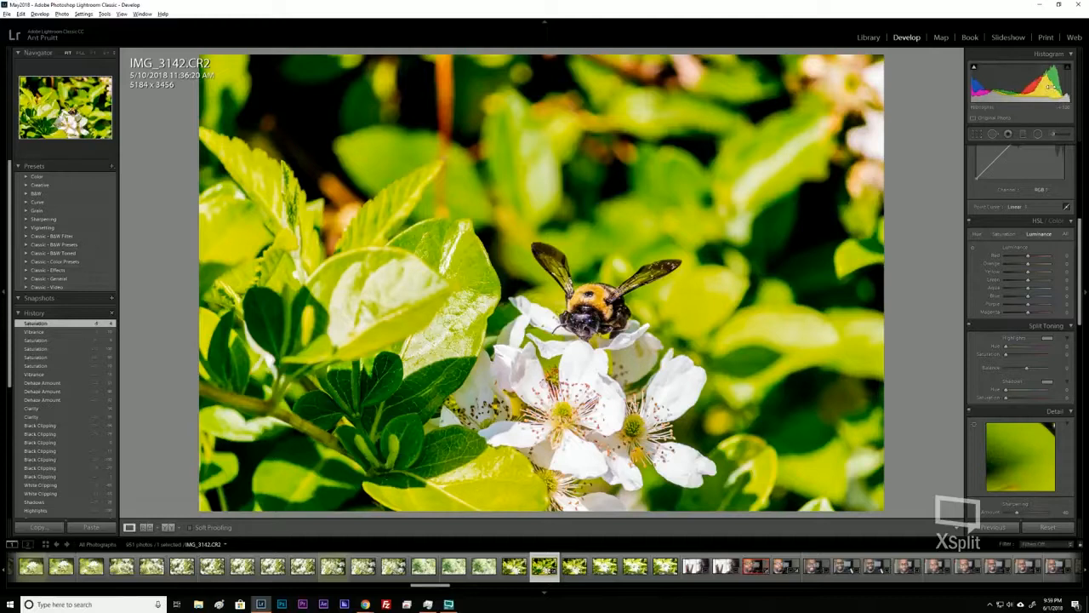
pyautogui.press('ctrl')
pyautogui.scroll(8, 1029, 280)
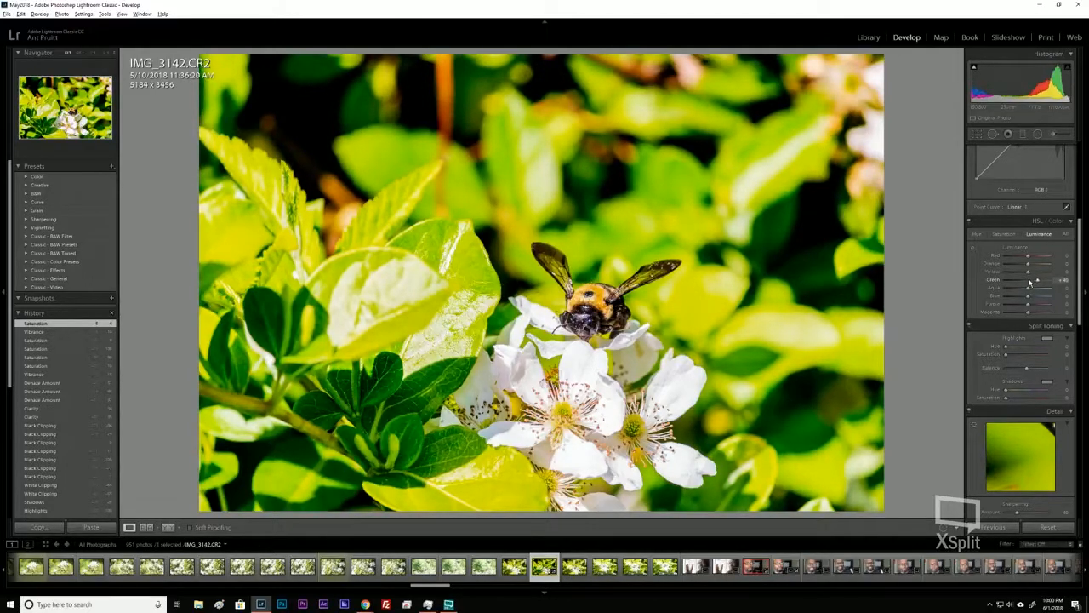
pyautogui.press('Down')
pyautogui.press('Down')
pyautogui.press('Down')
pyautogui.press('Down')
pyautogui.press('Down')
pyautogui.press('Down')
pyautogui.press('Down')
pyautogui.press('Down')
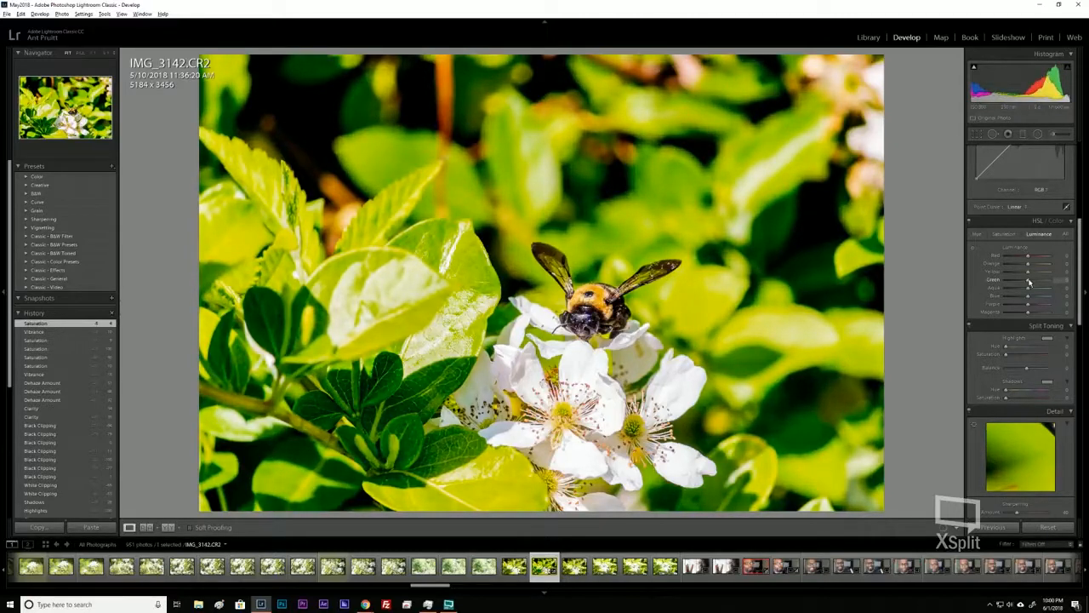
# Drop the HSL saturation of the greens to -100 for comparison, and settle on about -44
pyautogui.click(1005, 235)
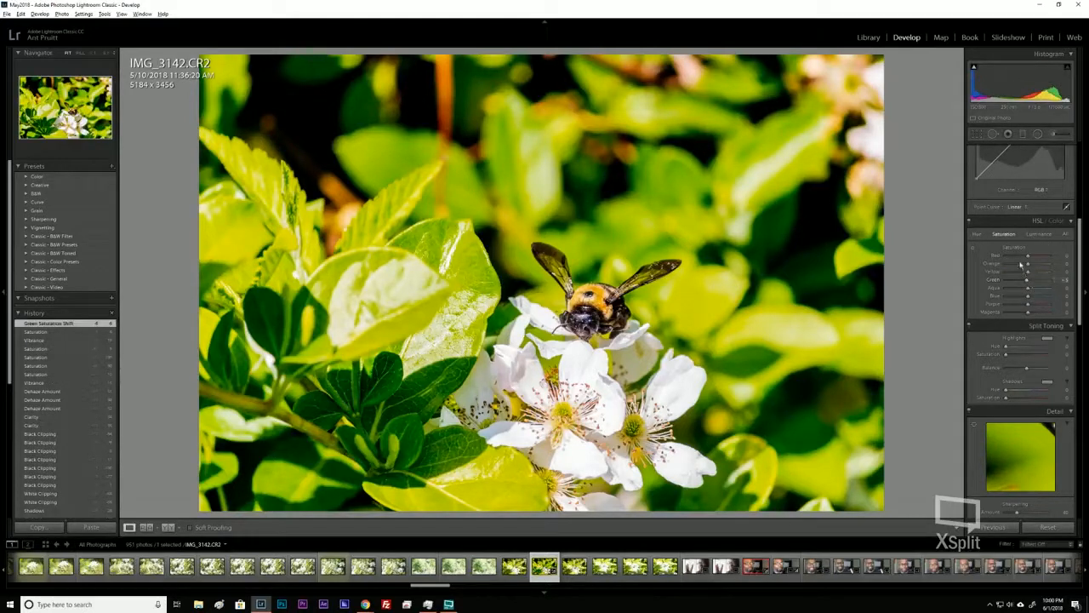
pyautogui.click(1010, 236)
pyautogui.click(1010, 236)
pyautogui.click(1027, 281)
pyautogui.press('Down')
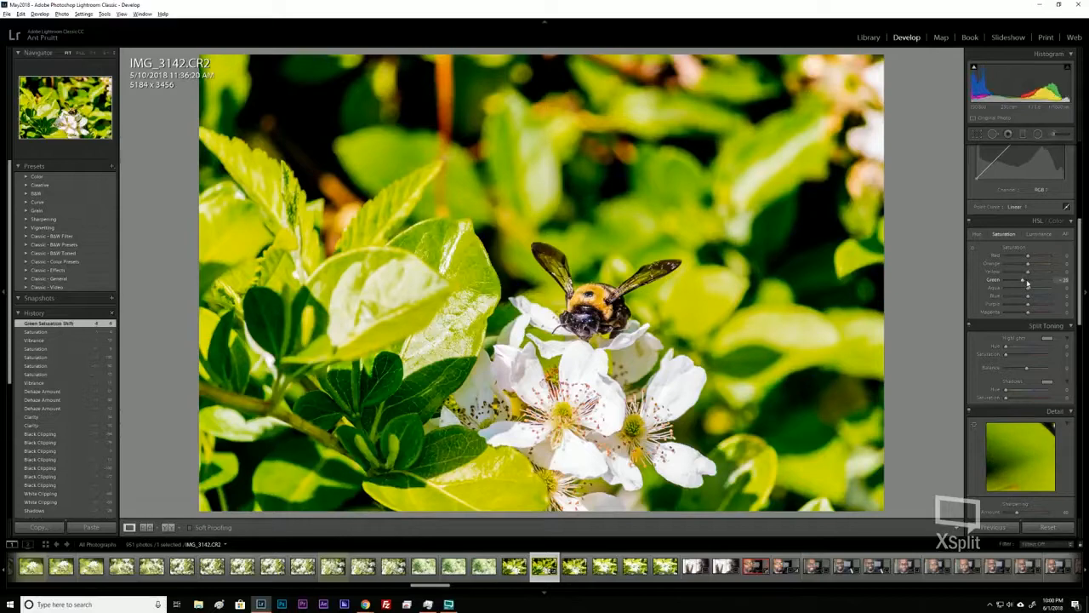
pyautogui.press('Down')
pyautogui.moveTo(1027, 283); pyautogui.dragTo(1014, 283)
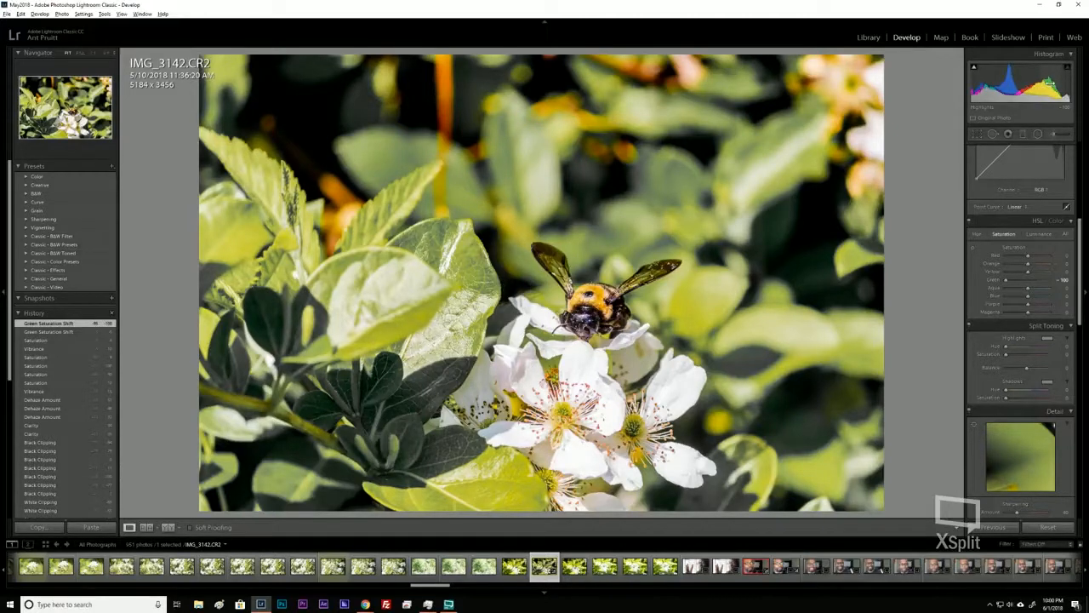
pyautogui.click(1007, 281)
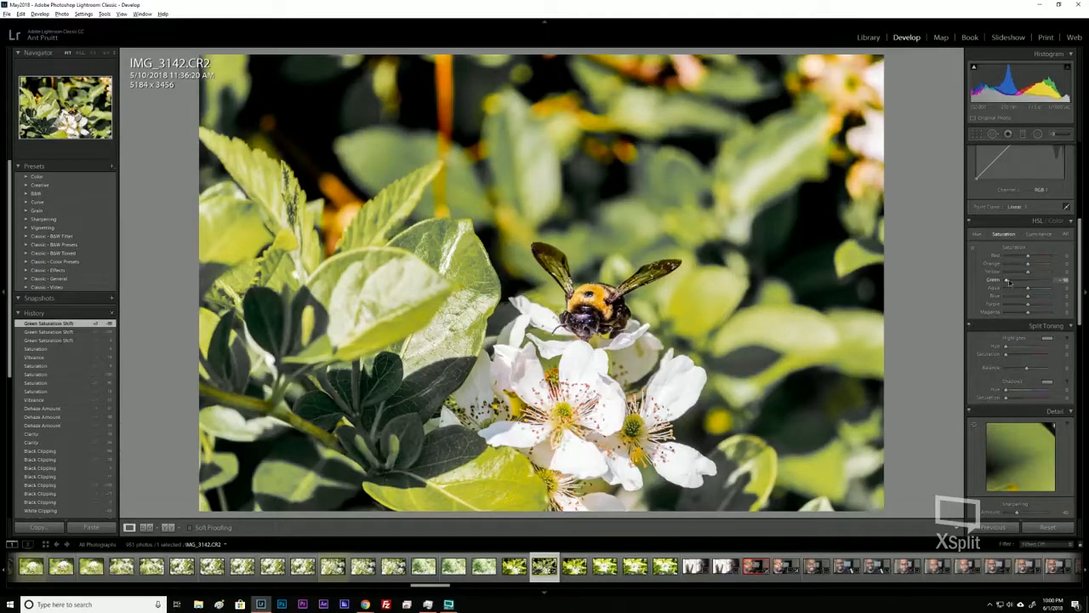
pyautogui.moveTo(1008, 283); pyautogui.dragTo(1019, 282)
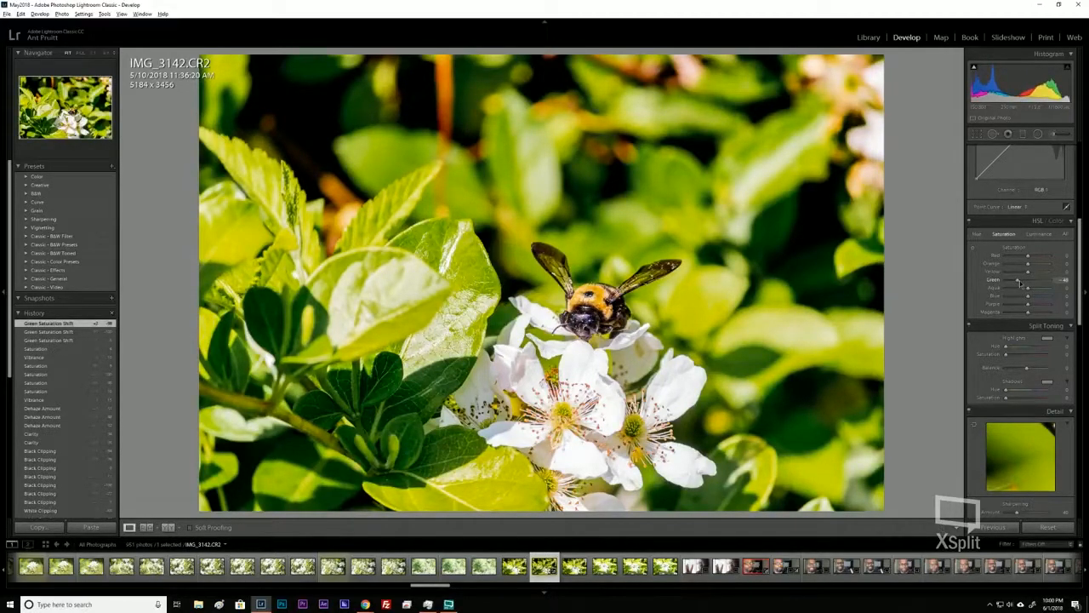
pyautogui.moveTo(1019, 281); pyautogui.dragTo(1021, 280)
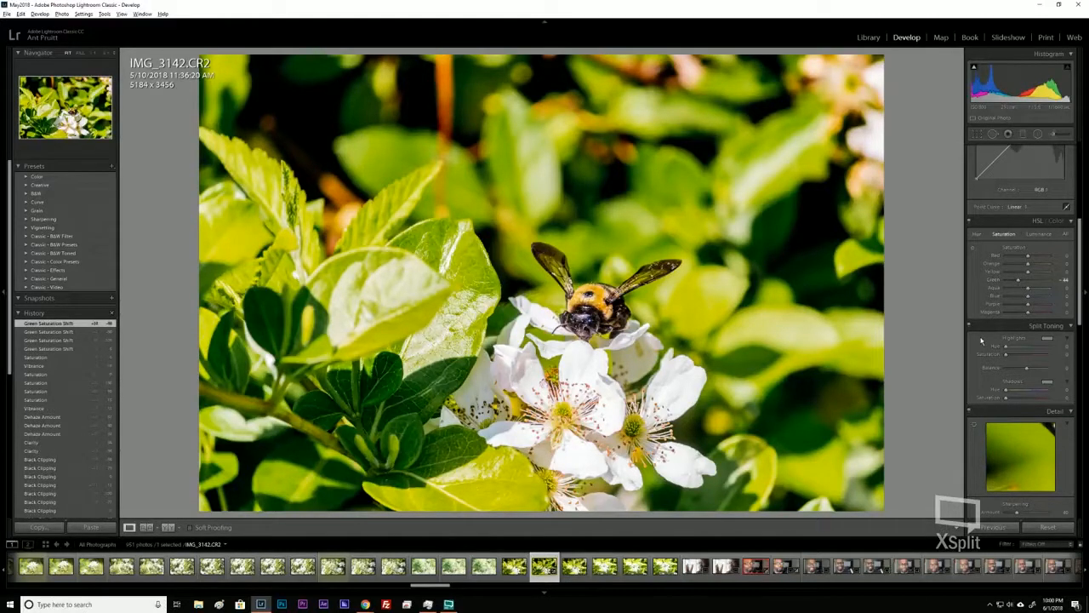
# Raise the Sharpening Amount of the bee photo to about 45
pyautogui.scroll(-3, 982, 342)
pyautogui.scroll(1, 982, 341)
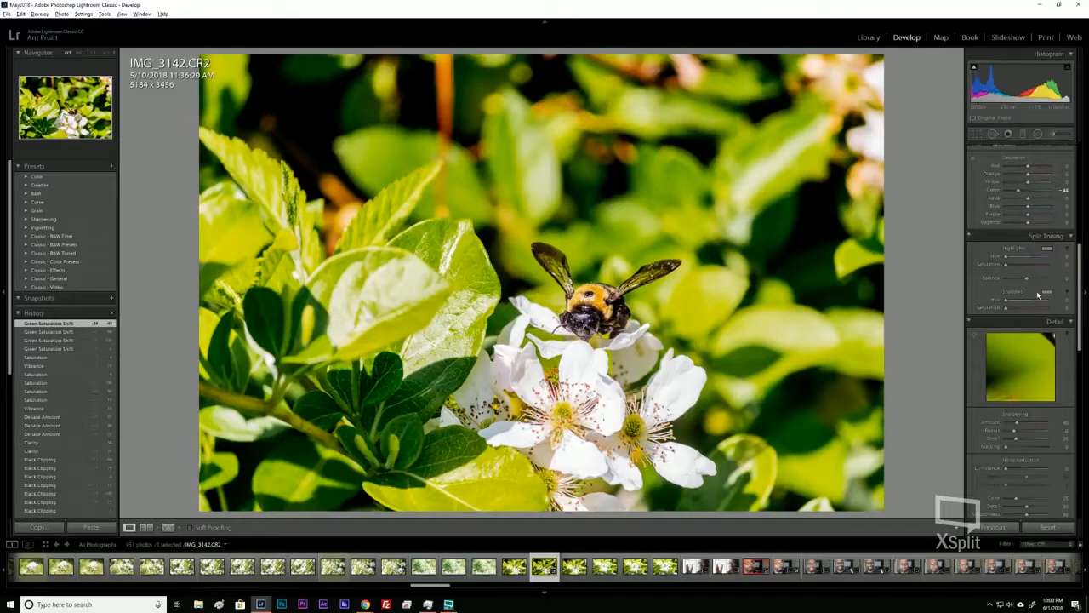
pyautogui.scroll(-1, 998, 311)
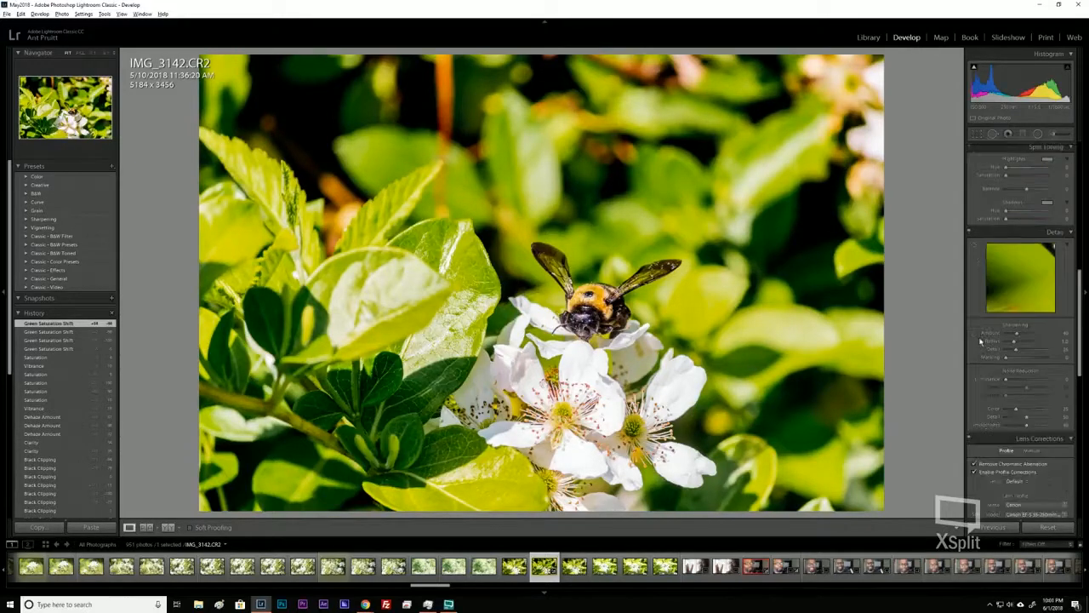
pyautogui.scroll(-1, 1017, 255)
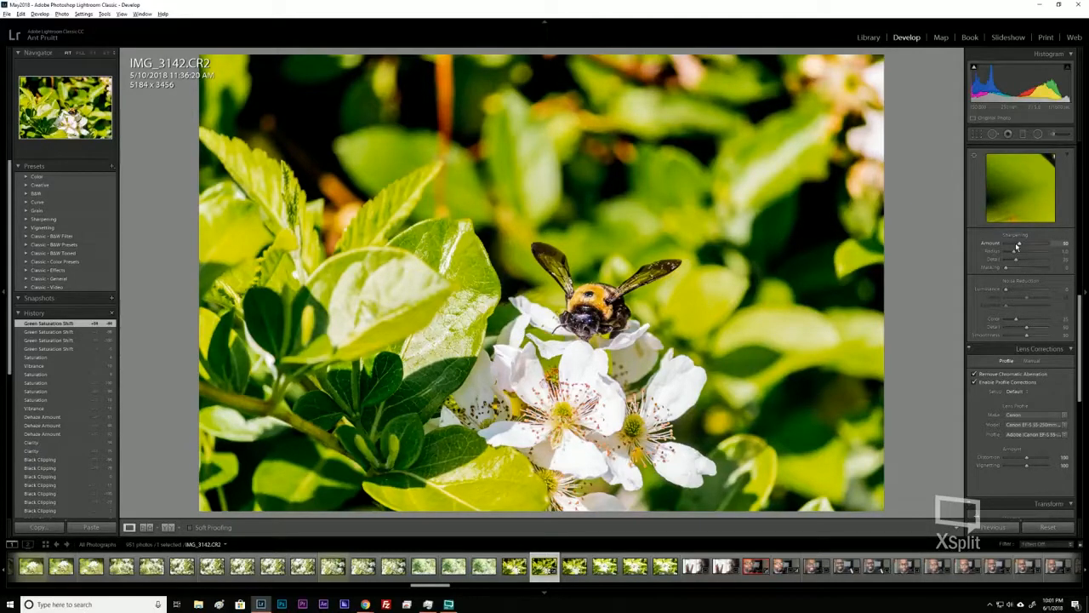
pyautogui.moveTo(1017, 245); pyautogui.dragTo(1020, 246)
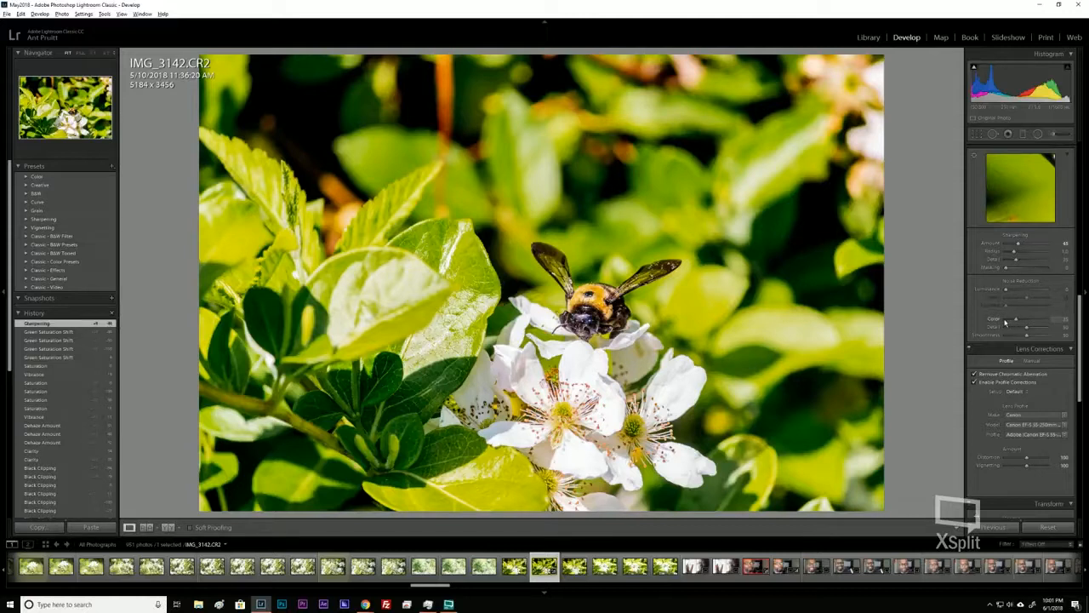
# Try luminance noise reduction at about 79 on the magnified background leaves, and reset it to 0
pyautogui.press('ctrl')
pyautogui.click(318, 119)
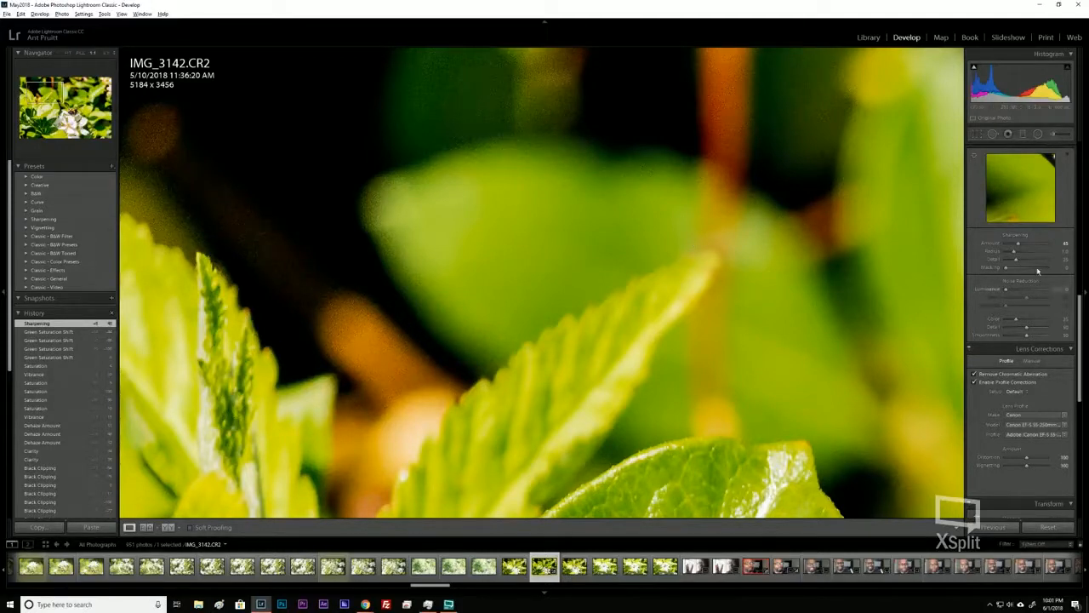
pyautogui.press('ctrl')
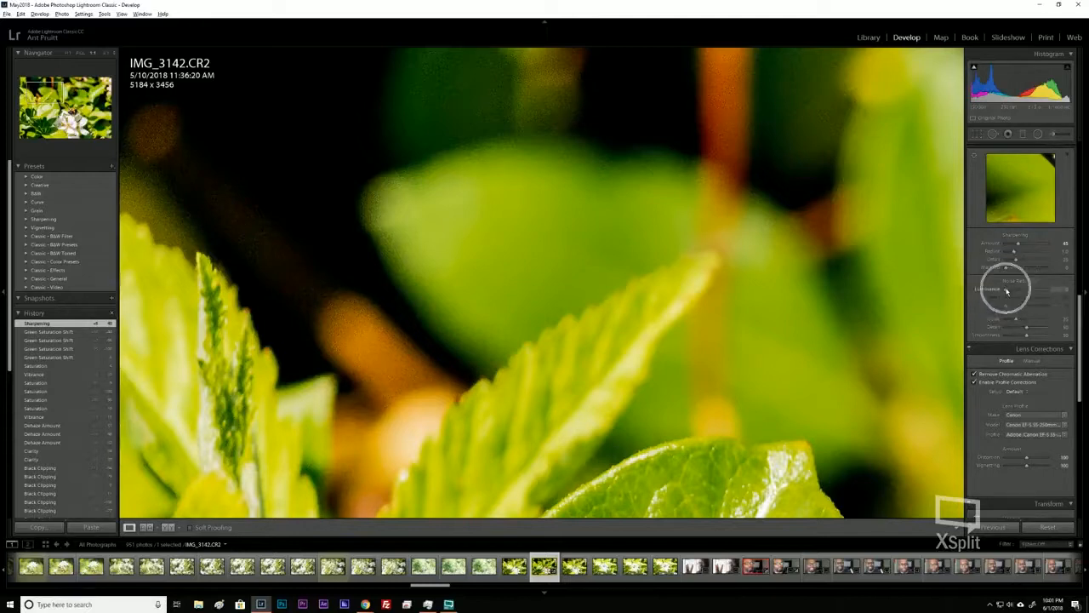
pyautogui.moveTo(1007, 289); pyautogui.dragTo(1039, 292)
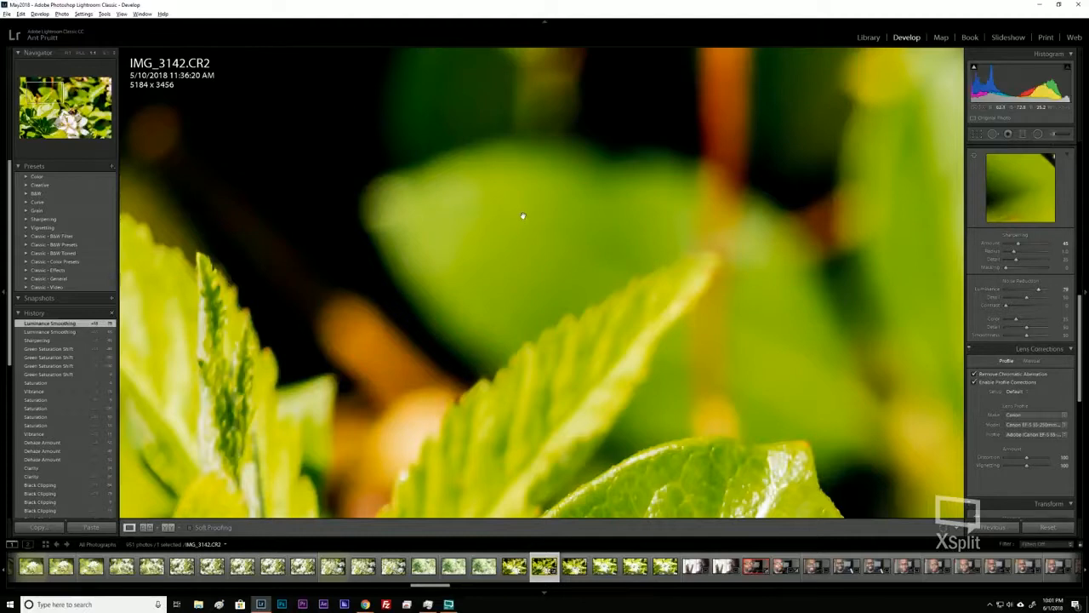
pyautogui.doubleClick(1038, 292)
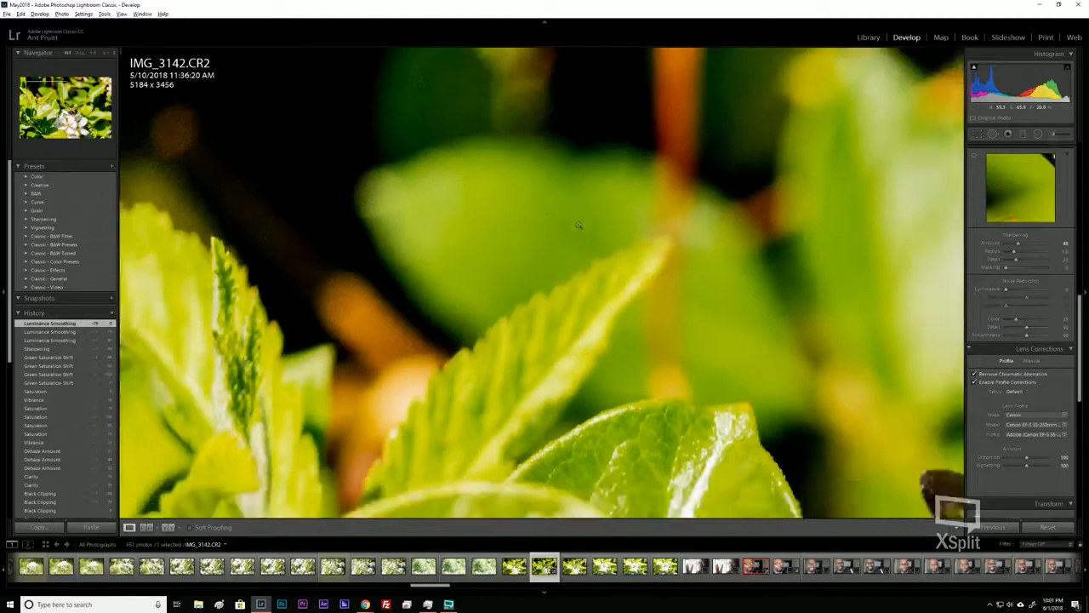
pyautogui.click(578, 224)
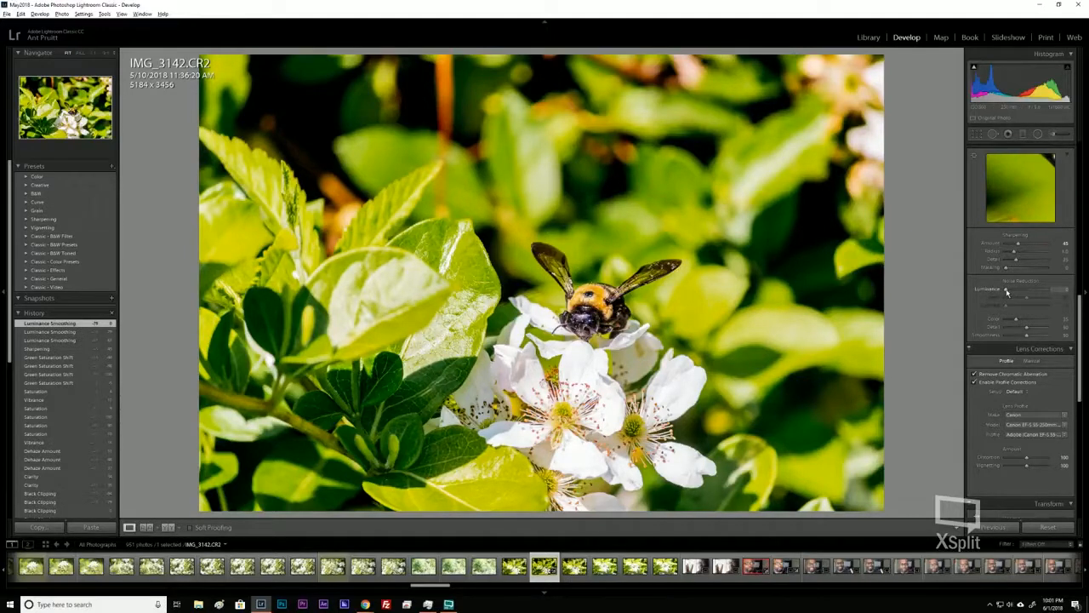
# Raise the luminance noise reduction of the bee photo to about 74
pyautogui.moveTo(1006, 290); pyautogui.dragTo(1029, 298)
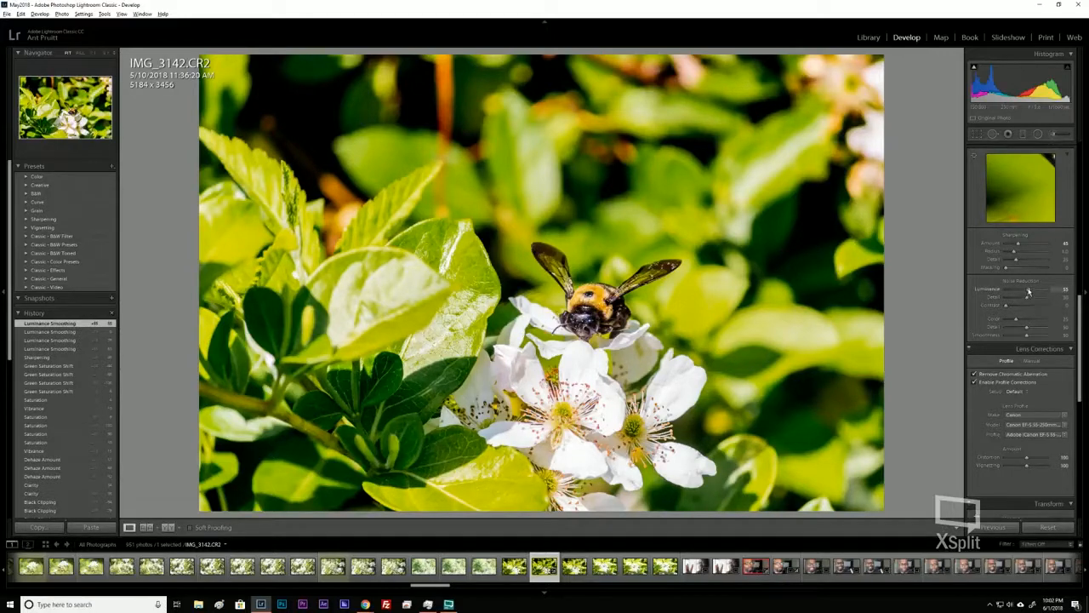
pyautogui.moveTo(1035, 291); pyautogui.dragTo(1038, 293)
pyautogui.moveTo(1037, 292); pyautogui.dragTo(1036, 293)
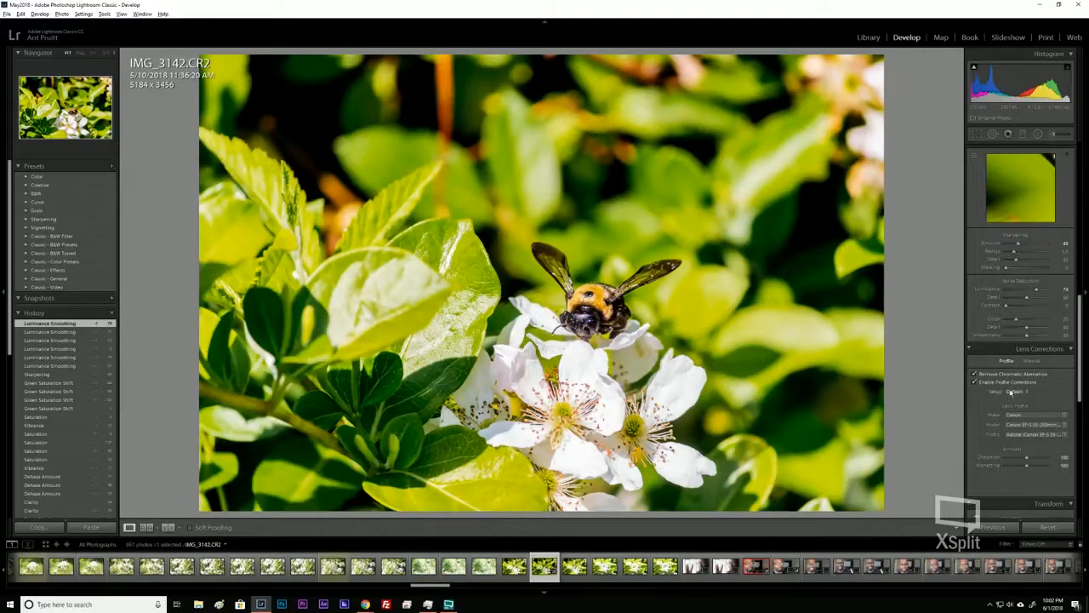
# Try to open the bee photo from Lightroom in Adobe Photoshop CC 2018, and return to Lightroom
pyautogui.scroll(-5, 987, 332)
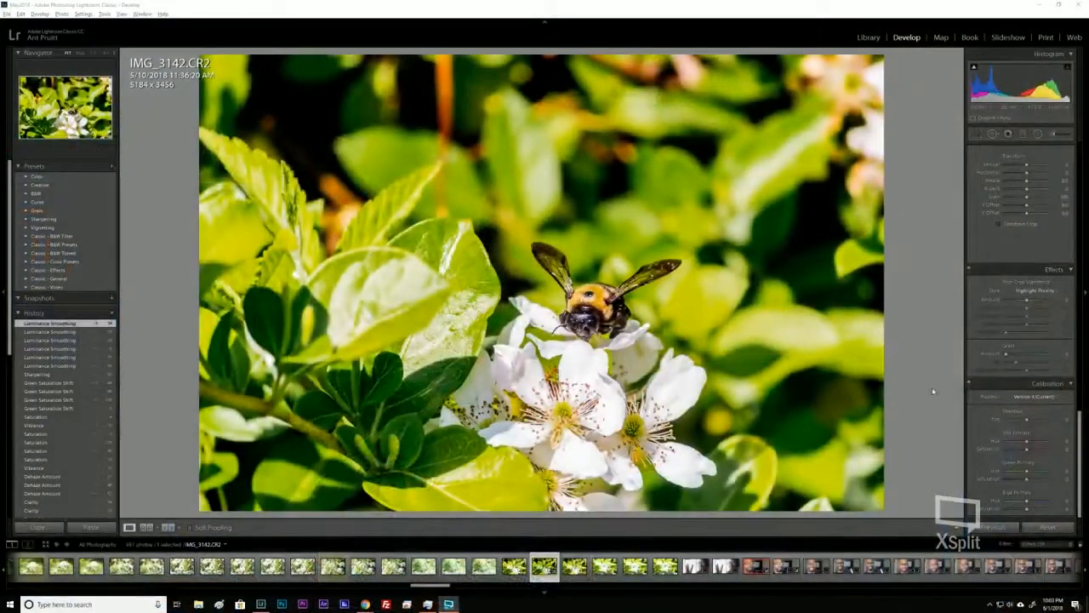
pyautogui.click(987, 329)
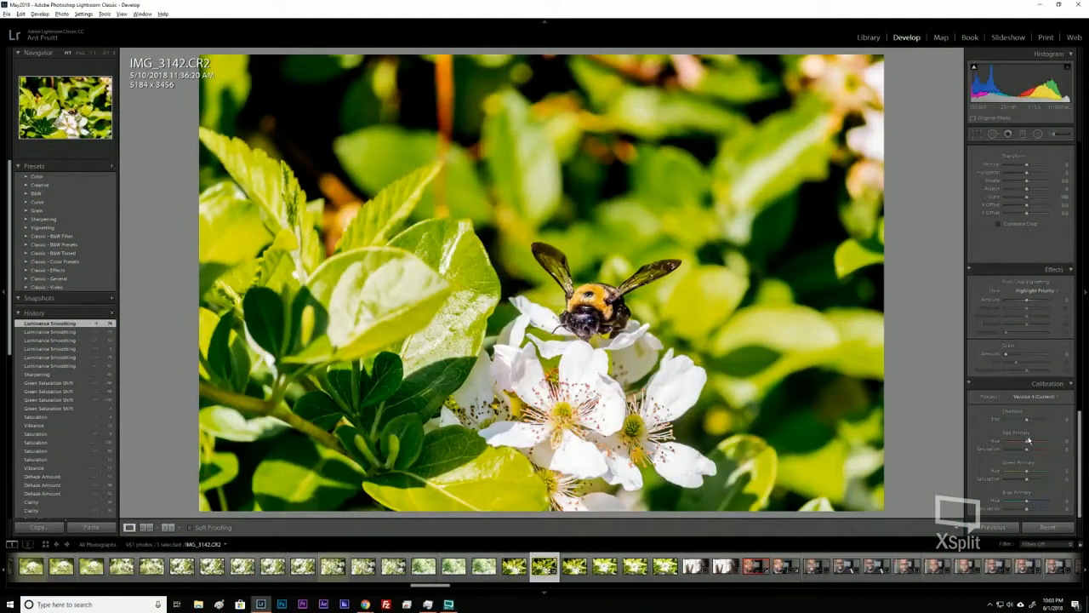
pyautogui.rightClick(615, 239)
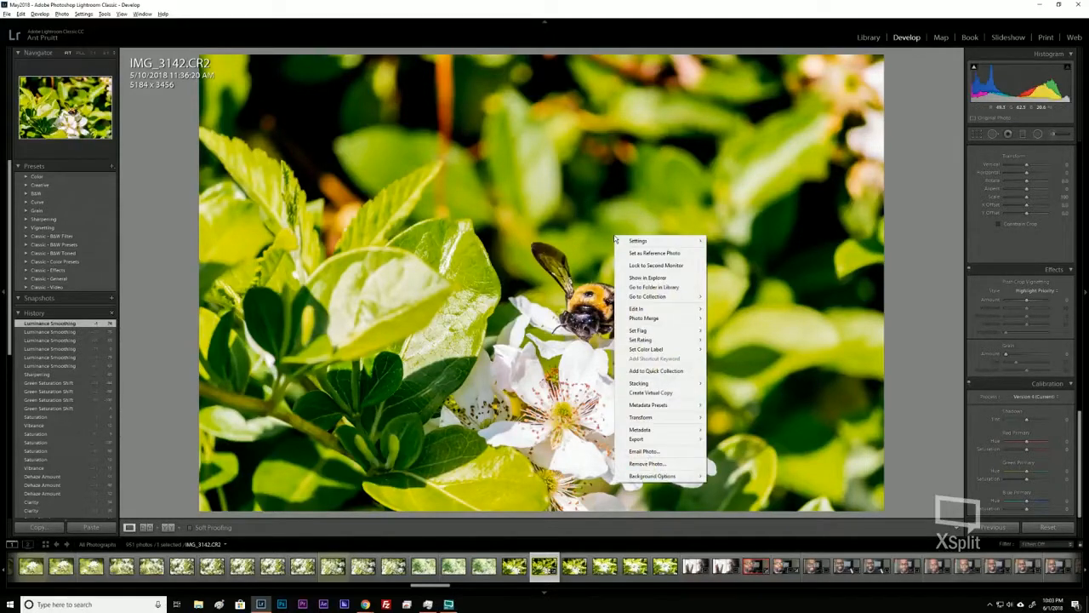
pyautogui.moveTo(649, 310)
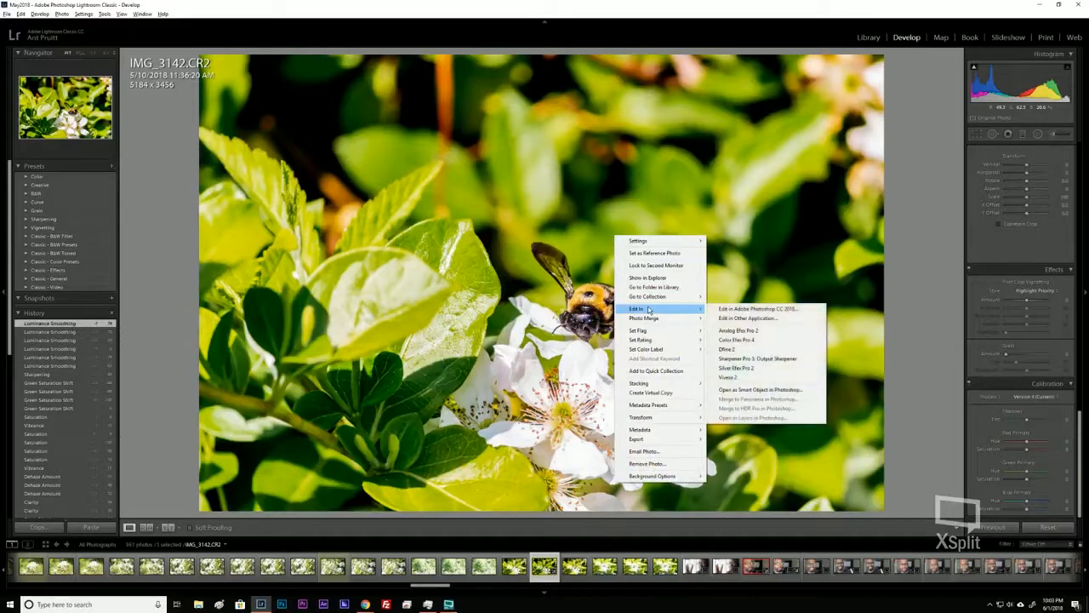
pyautogui.click(745, 309)
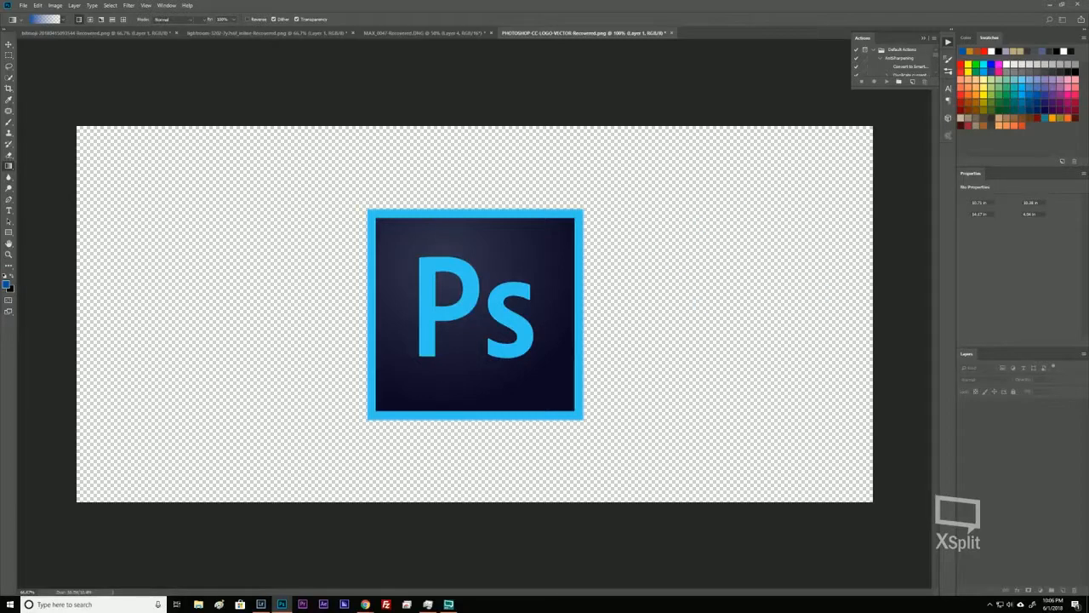
pyautogui.hotkey('alt', 'Tab')
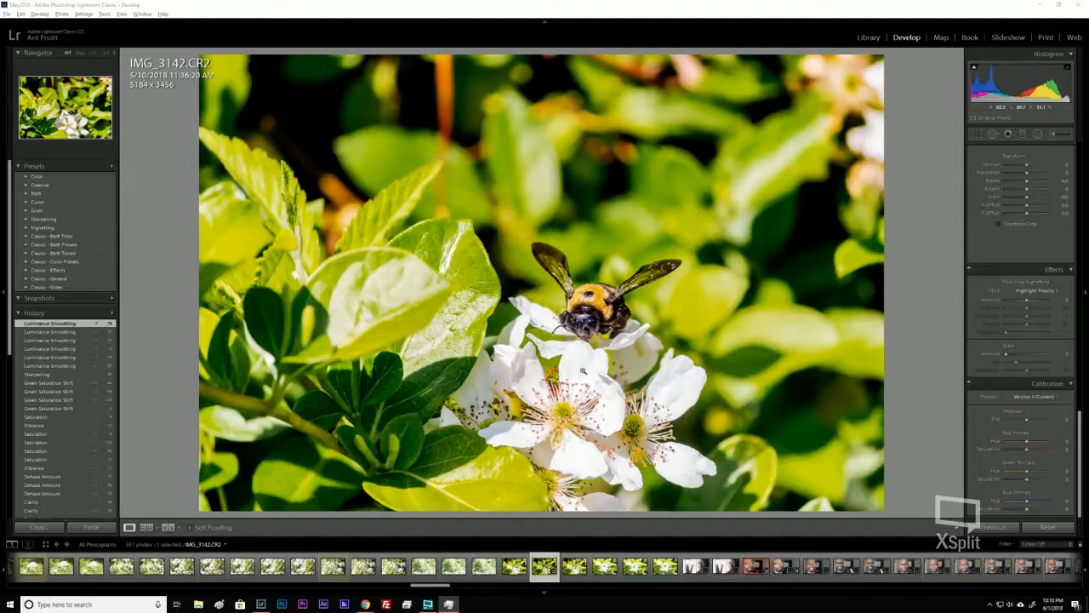
pyautogui.click(1075, 5)
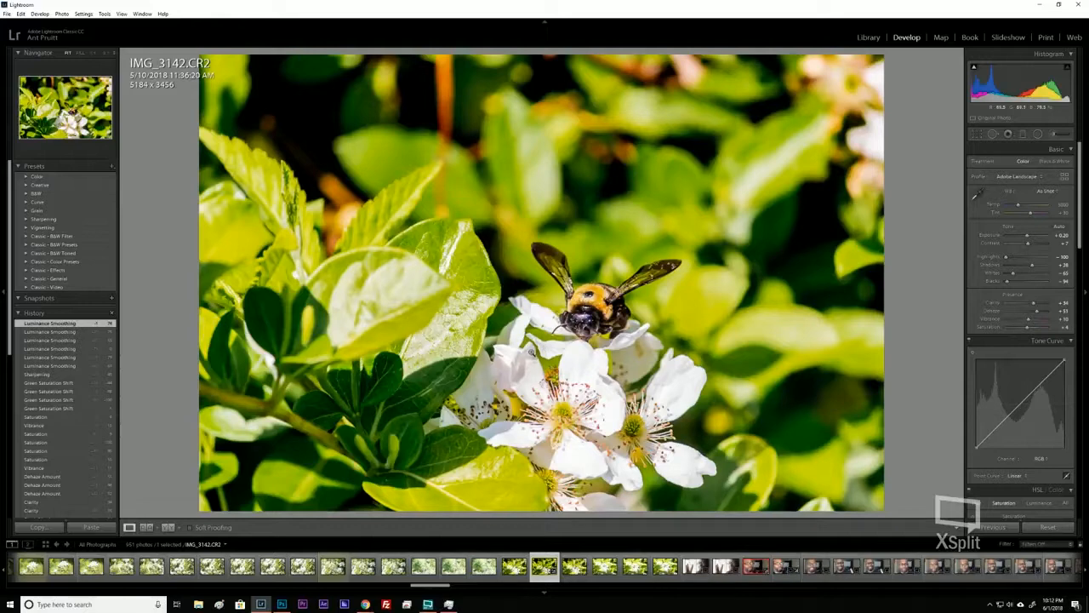
# Send the bee photo to Adobe Photoshop CC 2018 for editing, and unlock its Background layer
pyautogui.rightClick(529, 352)
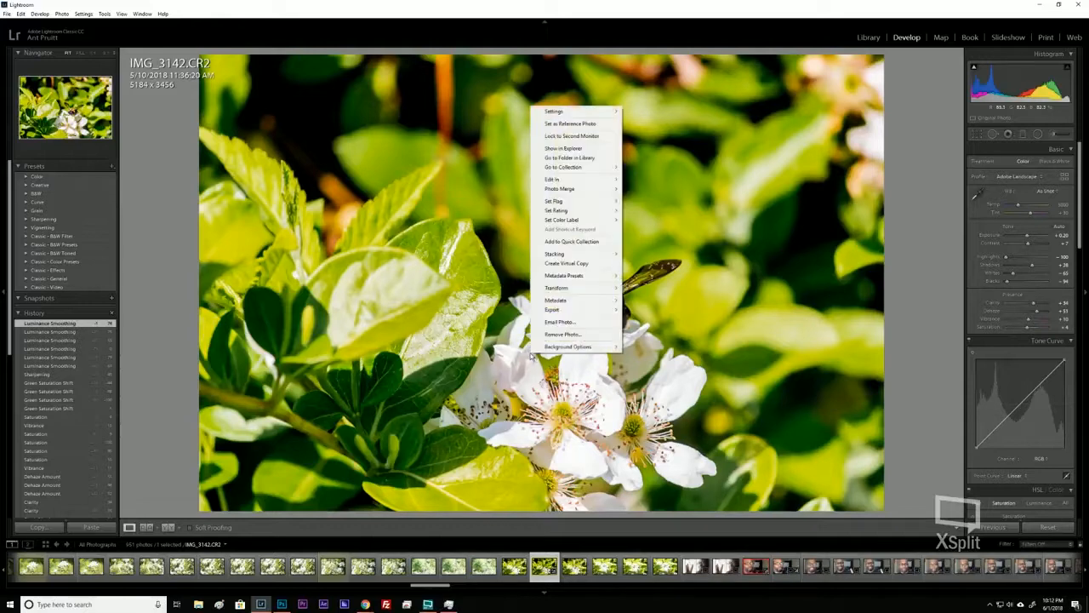
pyautogui.moveTo(597, 184)
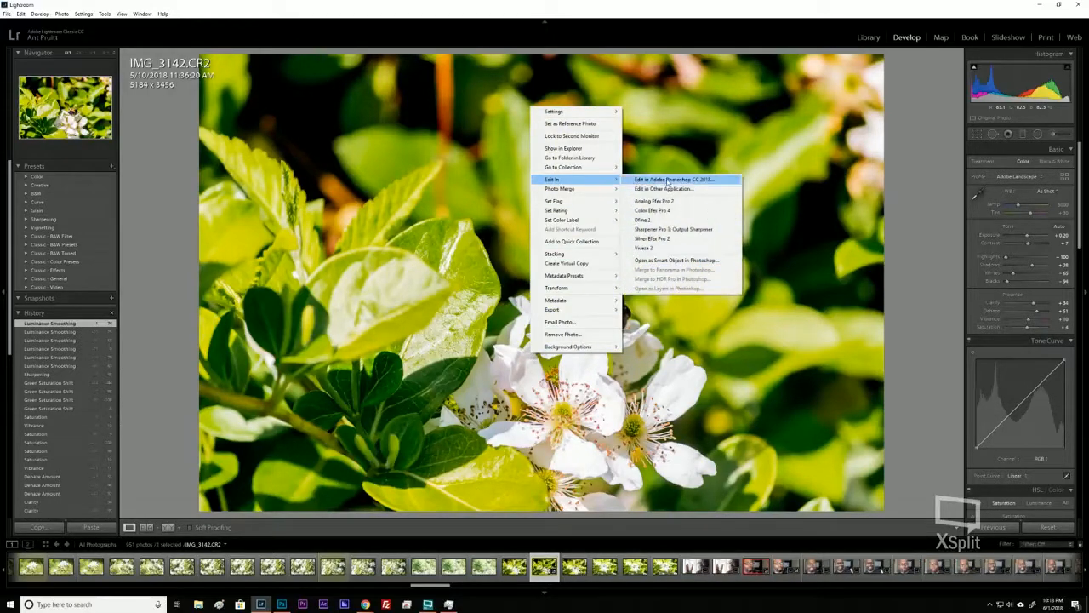
pyautogui.click(674, 181)
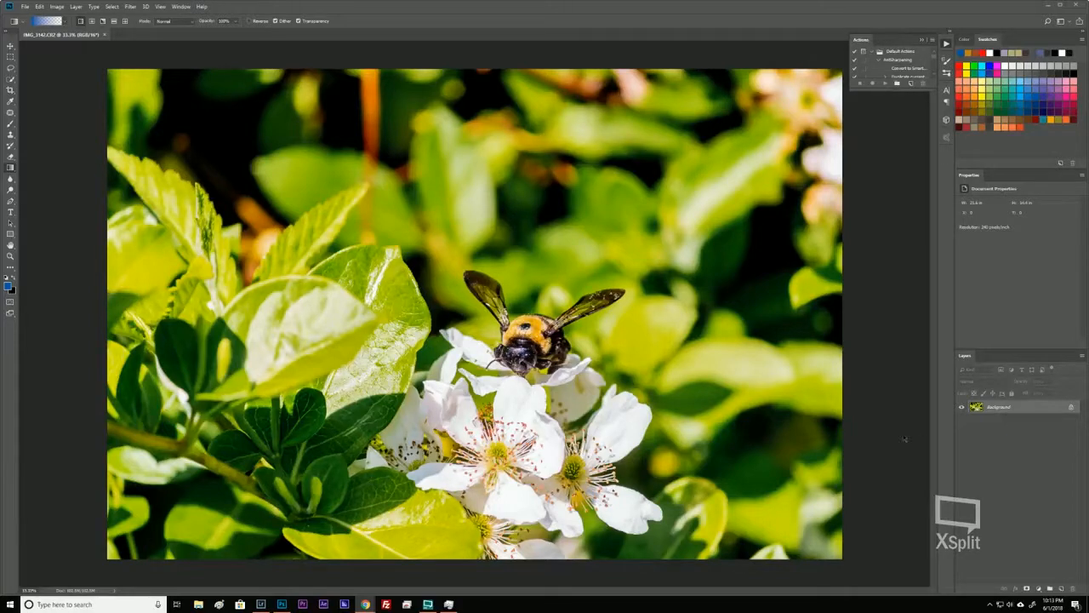
pyautogui.click(1072, 408)
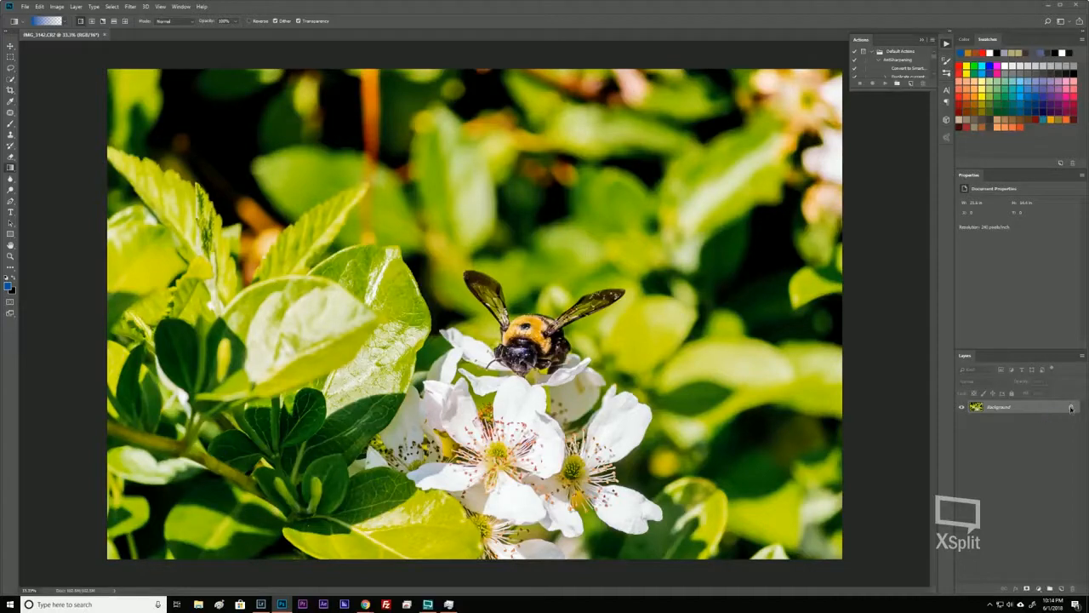
# Switch back to Lightroom and inspect the noise in the blurred leaves of the bee photo at full magnification
pyautogui.click(365, 604)
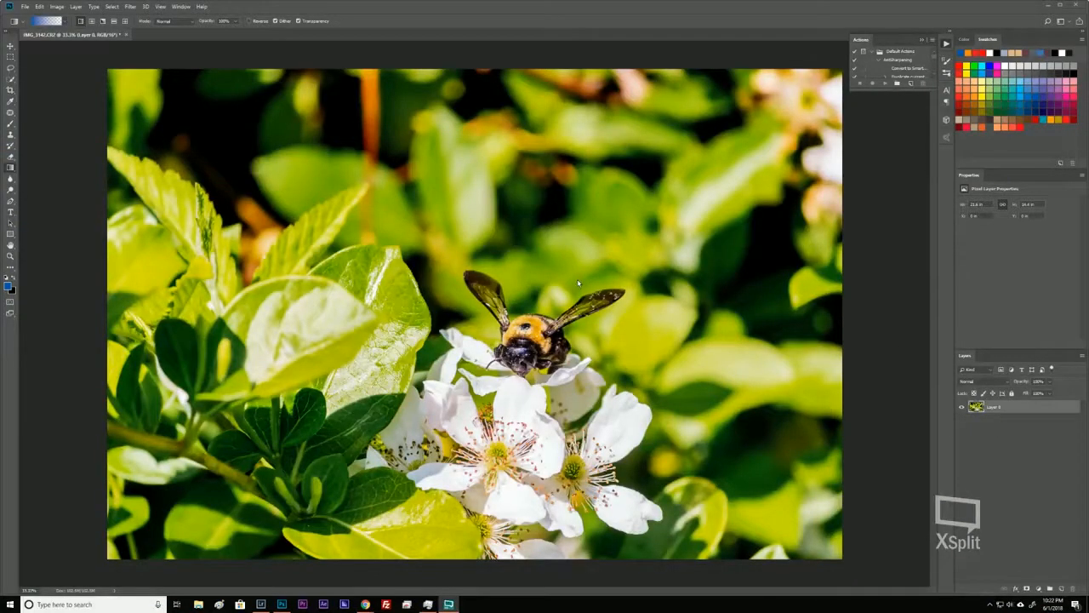
pyautogui.click(261, 605)
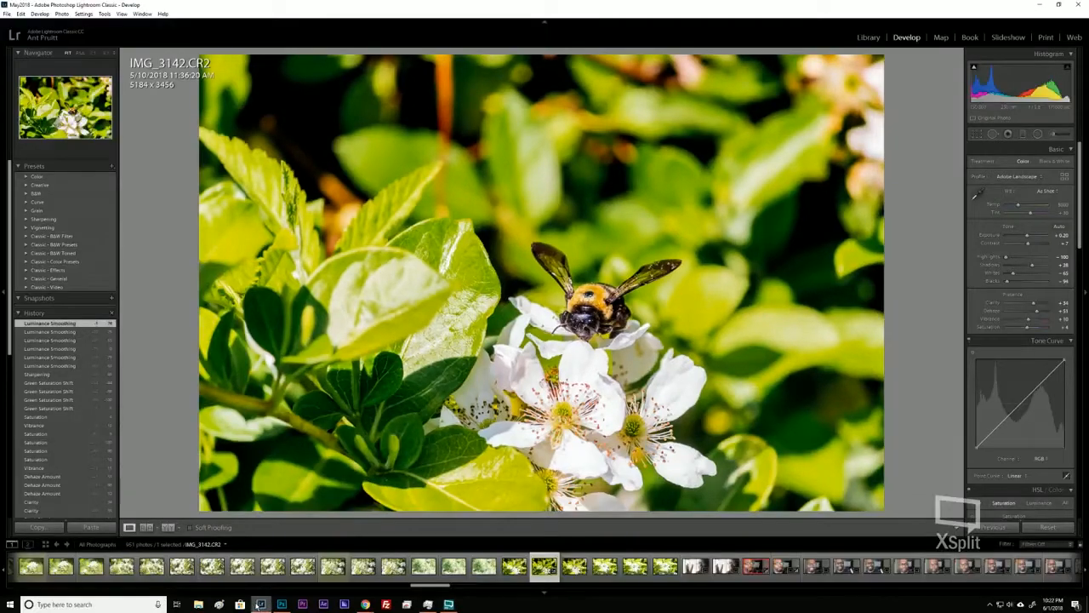
pyautogui.click(260, 606)
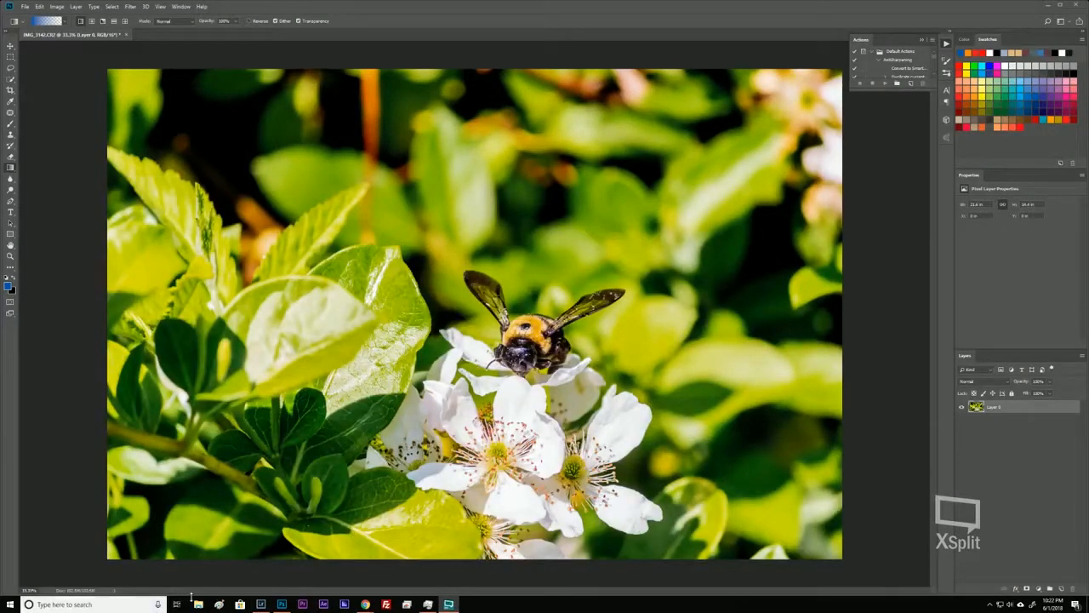
pyautogui.click(261, 605)
pyautogui.click(261, 605)
pyautogui.click(1047, 7)
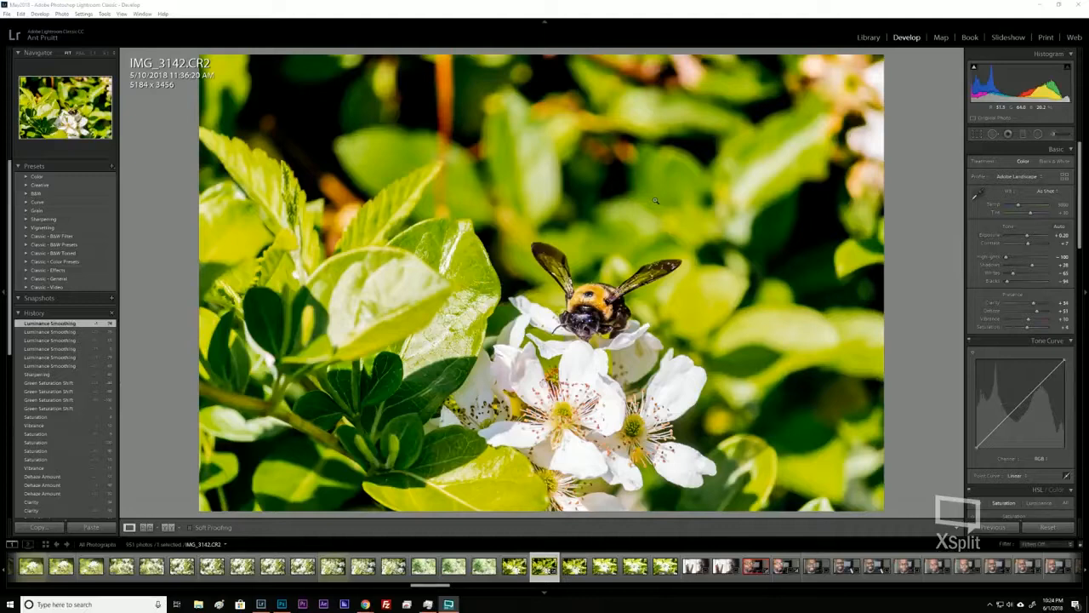
pyautogui.click(422, 134)
pyautogui.moveTo(329, 150); pyautogui.dragTo(411, 150)
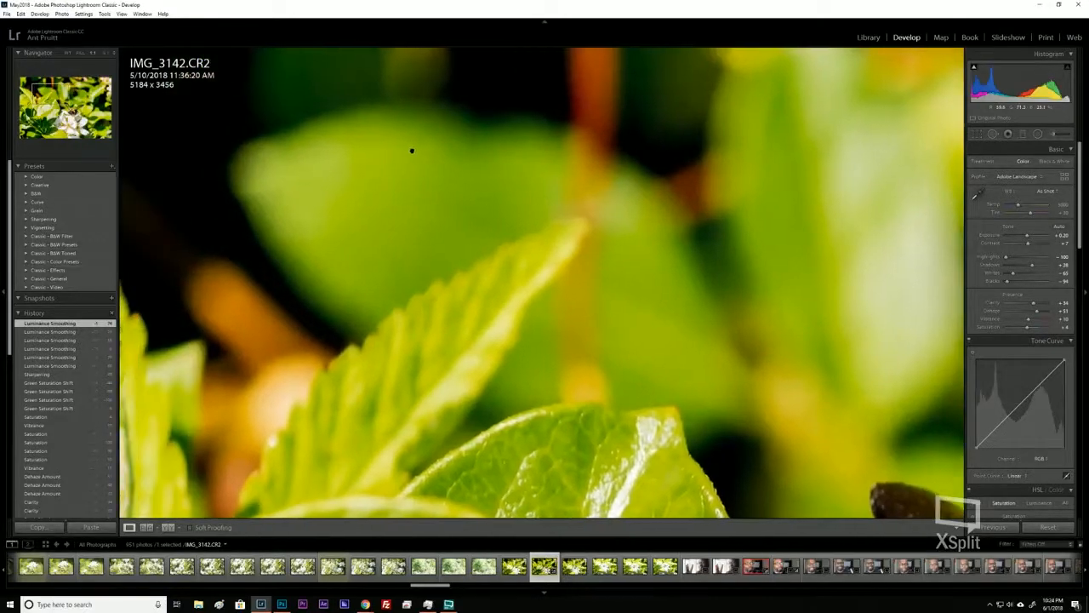
pyautogui.click(507, 146)
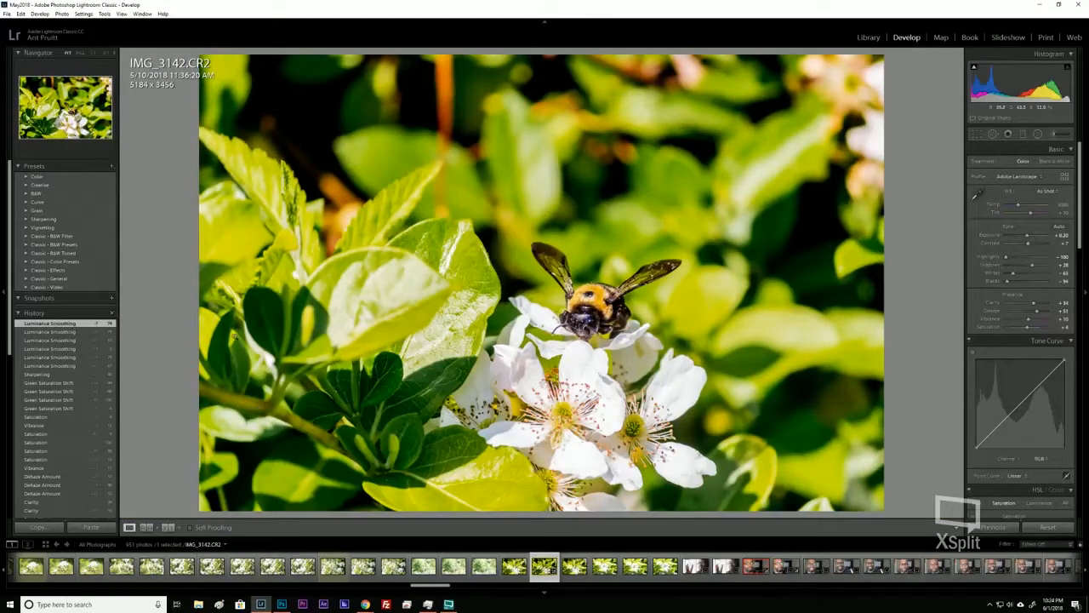
# Review the external editing options for the bee photo, and switch to Photoshop
pyautogui.moveTo(280, 606)
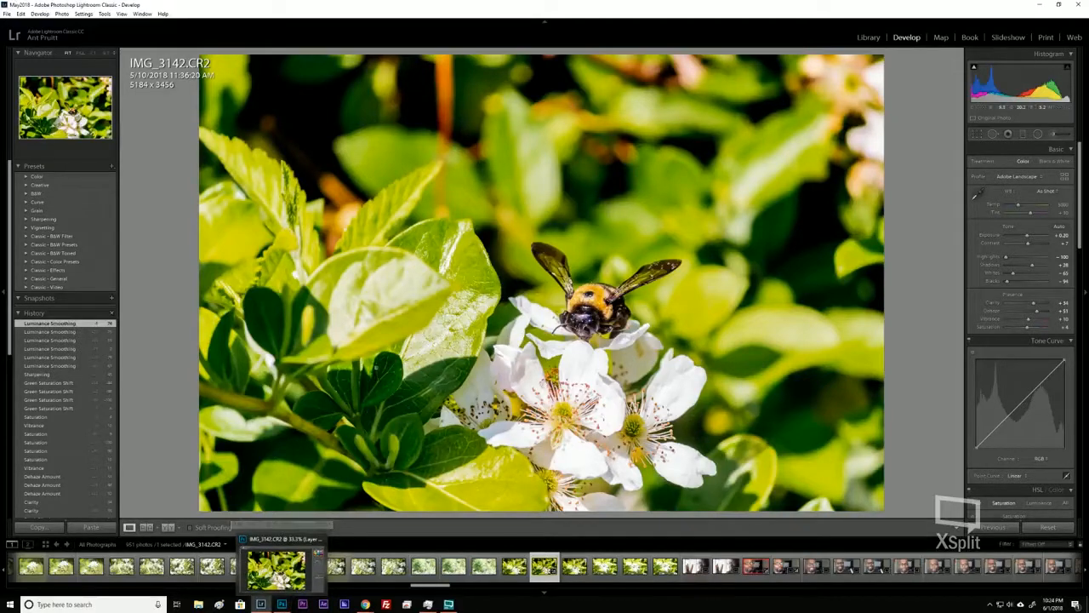
pyautogui.rightClick(383, 306)
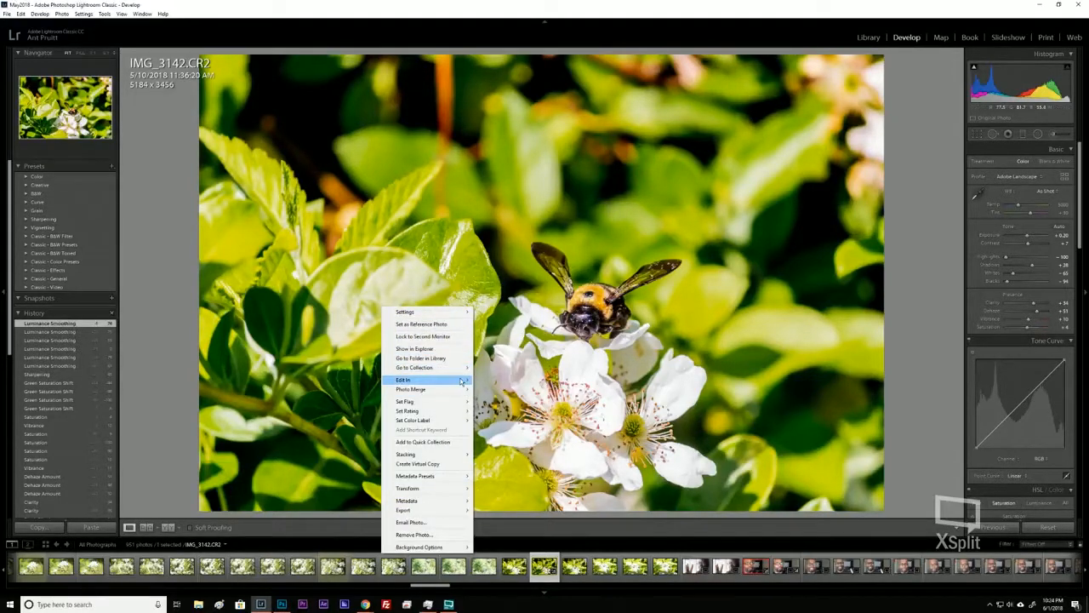
pyautogui.moveTo(464, 379)
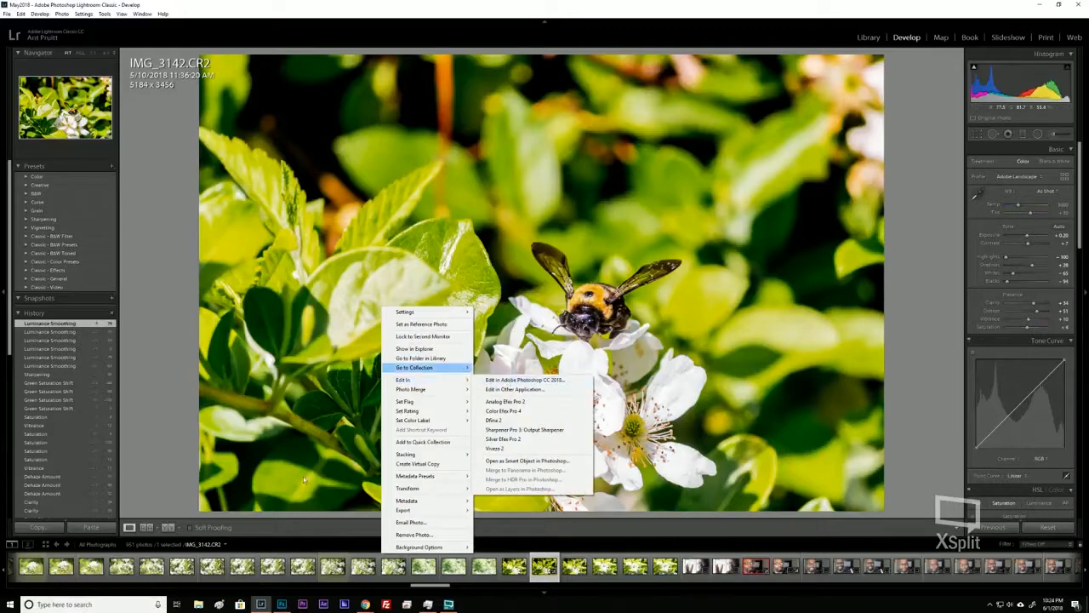
pyautogui.click(283, 605)
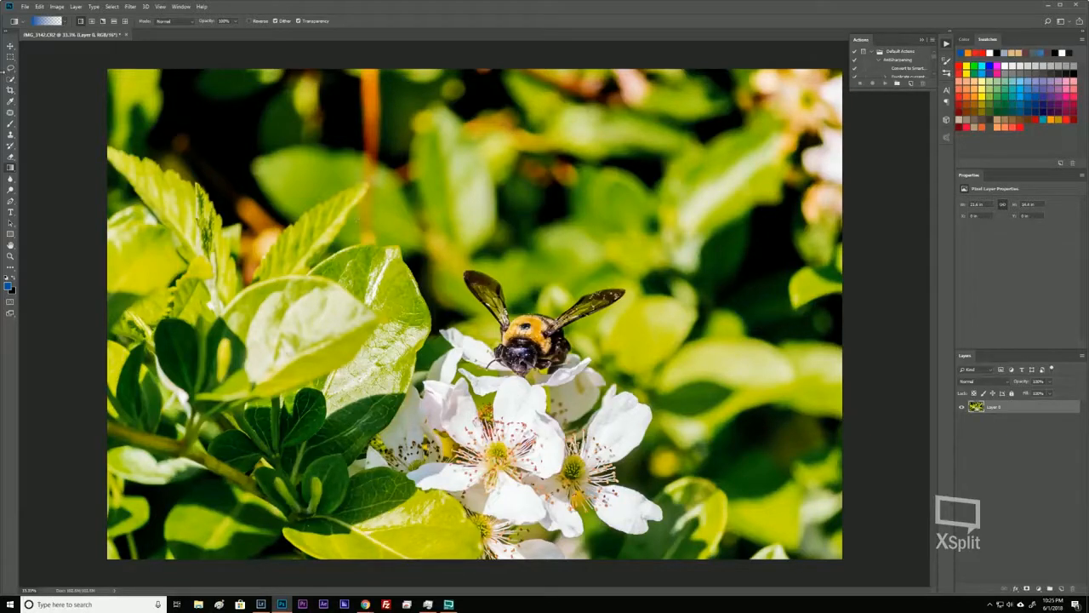
# Open the Image Size settings of the bee photo and review the resampling methods, keeping Preserve Details 2.0
pyautogui.click(58, 7)
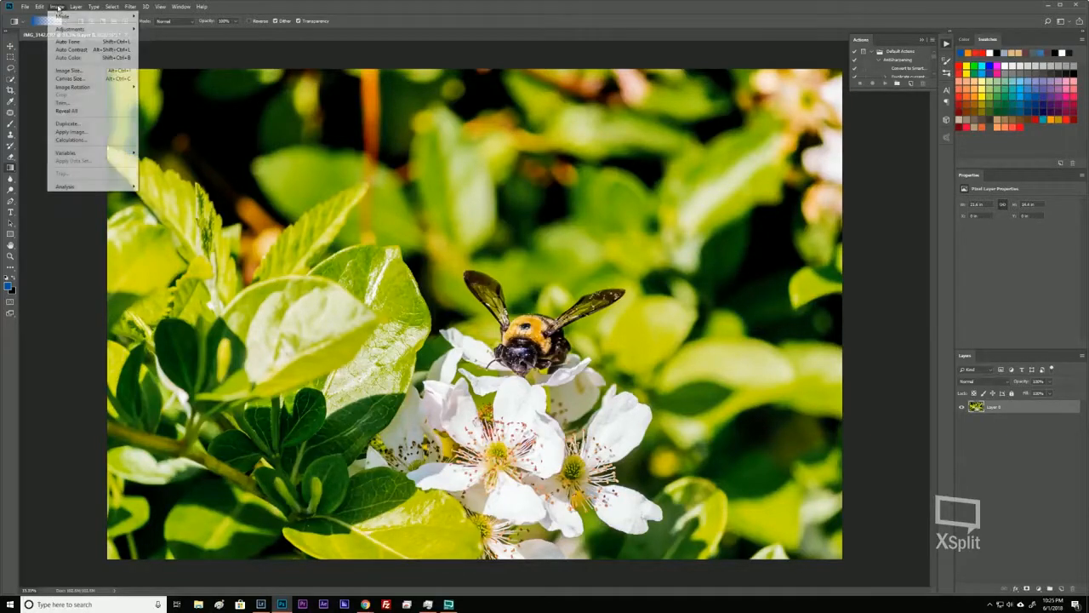
pyautogui.click(75, 72)
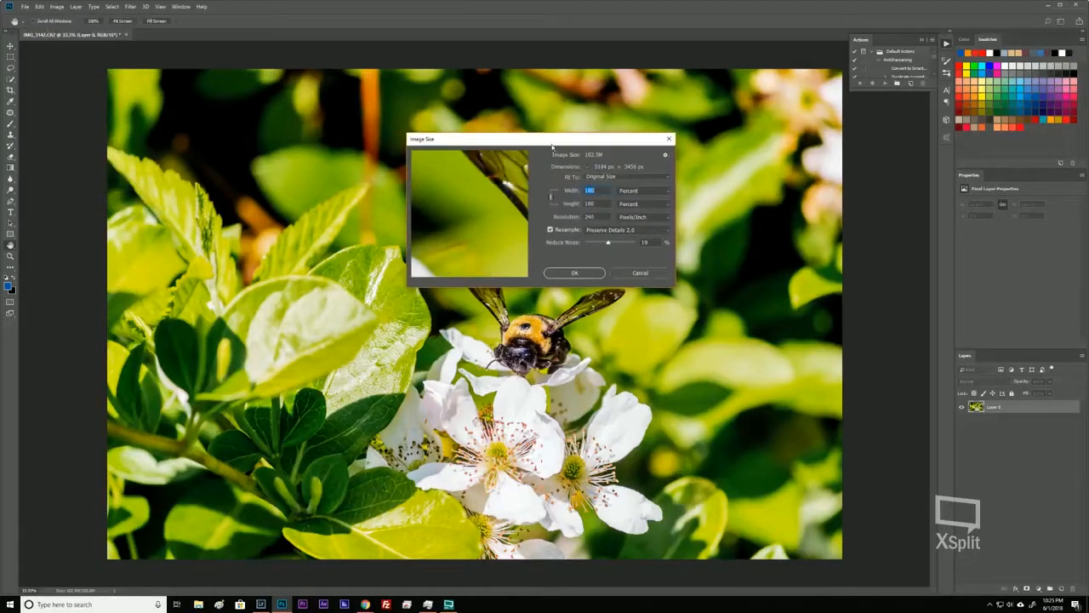
pyautogui.moveTo(553, 143); pyautogui.dragTo(698, 122)
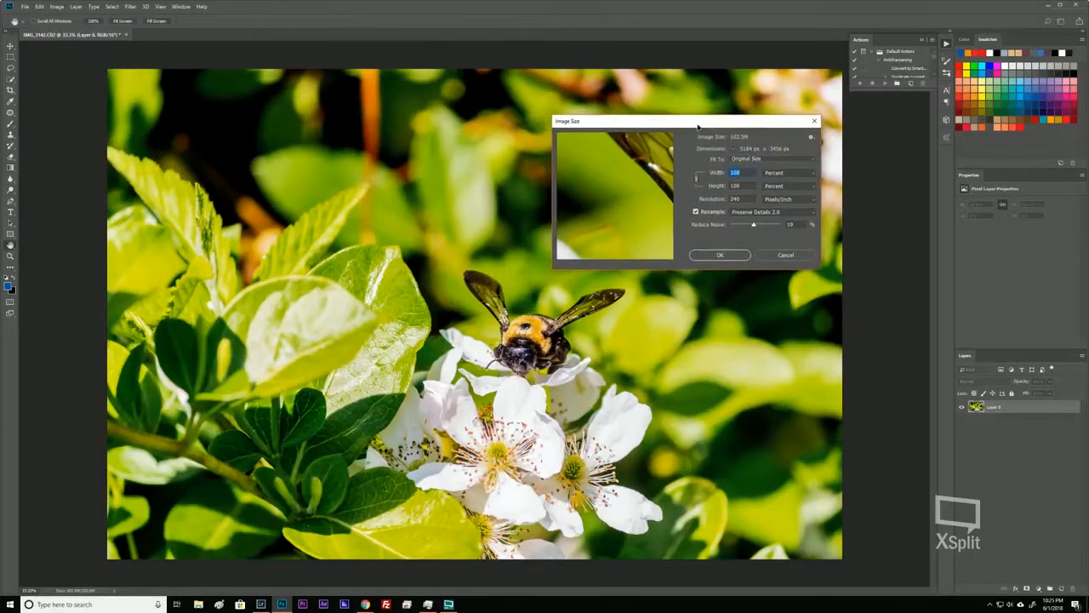
pyautogui.click(764, 211)
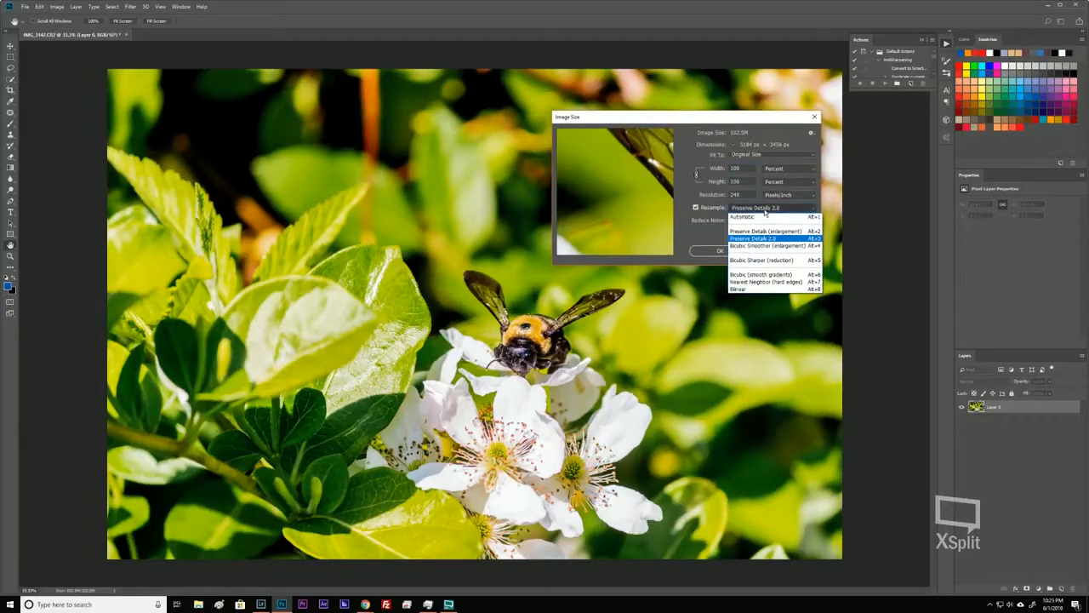
pyautogui.click(765, 212)
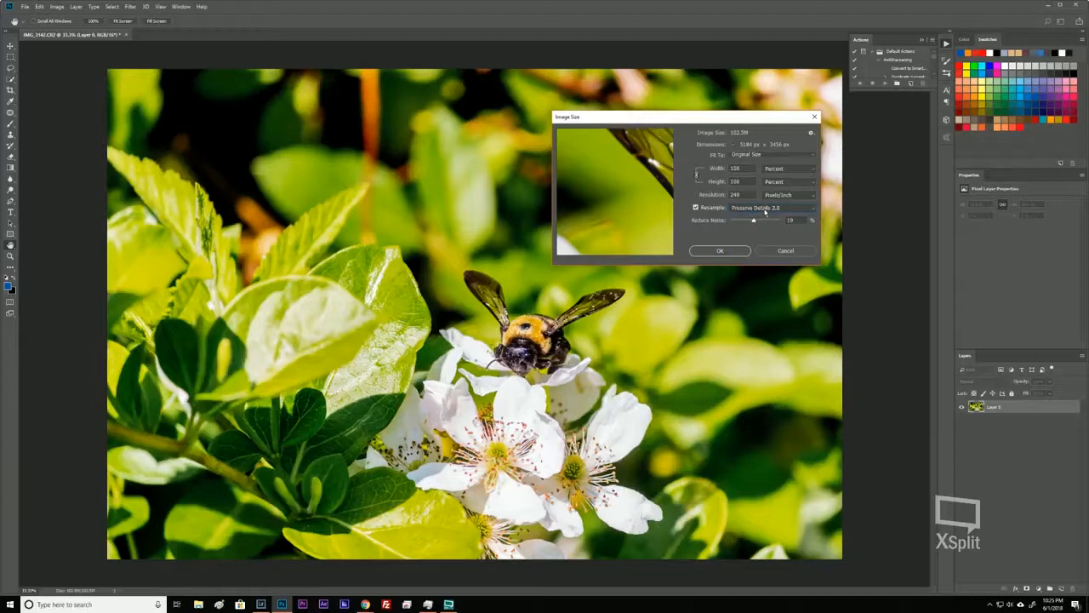
# Try enlarging the image width to 150 percent, and set it back to 100 percent
pyautogui.doubleClick(741, 169)
pyautogui.write('150')
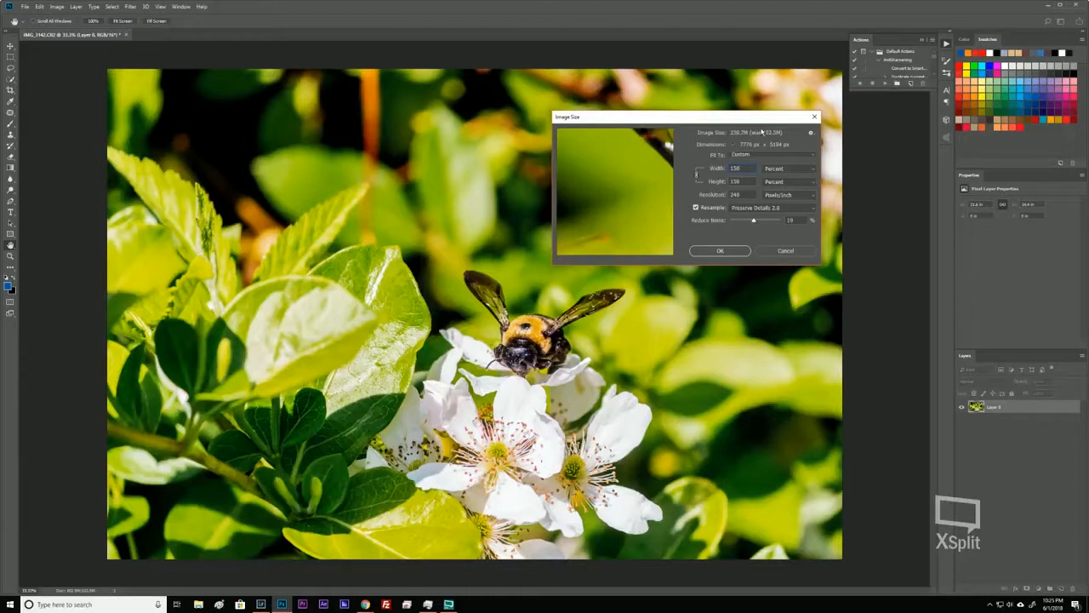
pyautogui.doubleClick(736, 168)
pyautogui.write('100')
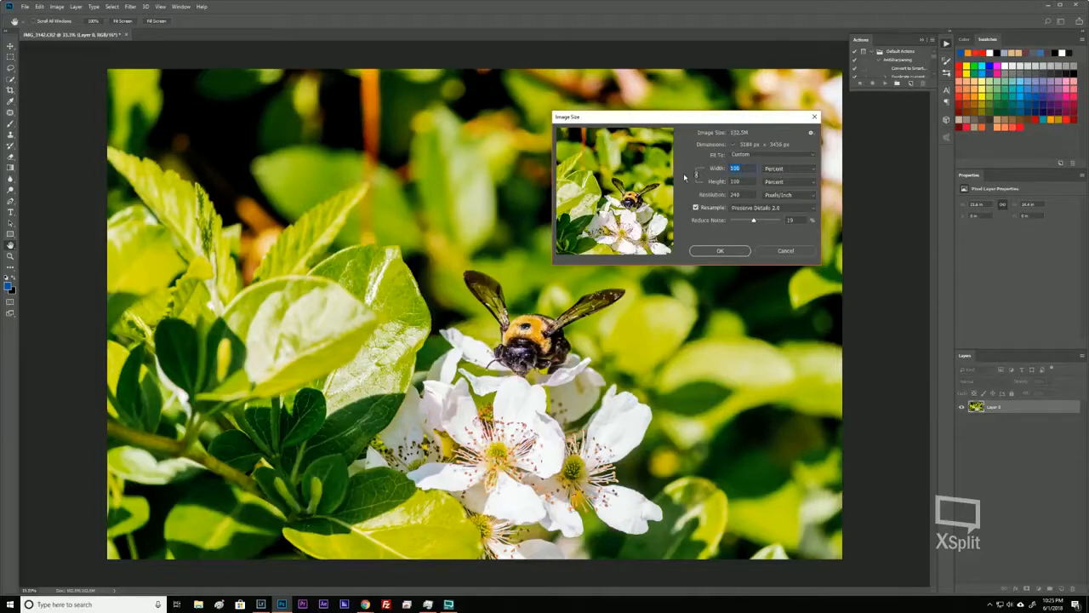
# Enlarge the bee photo to 150 percent with Preserve Details 2.0 resampling and apply the new size
pyautogui.write('150')
pyautogui.click(742, 147)
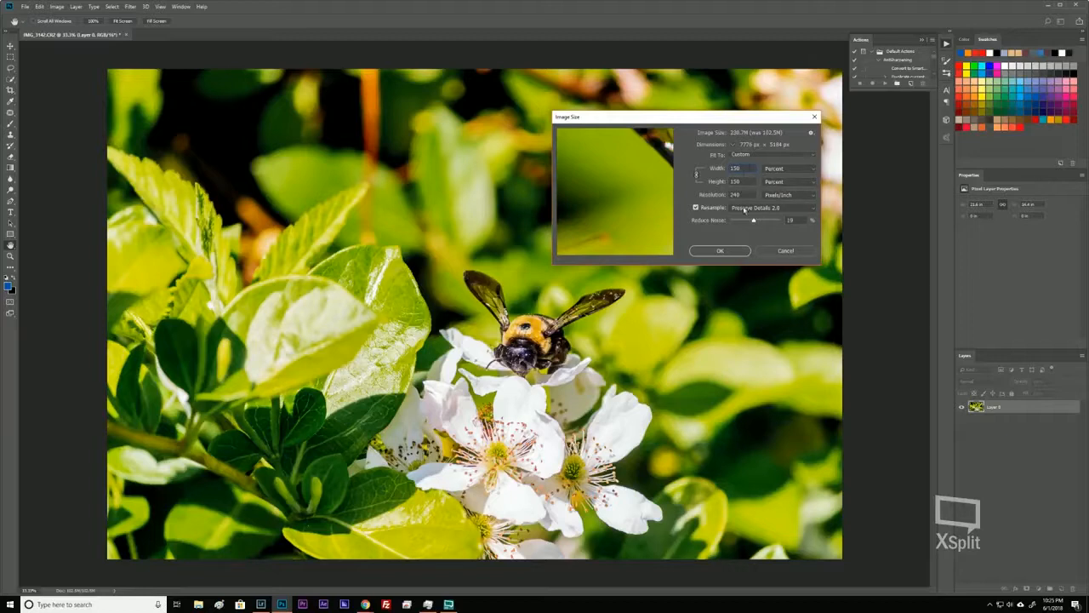
pyautogui.click(720, 251)
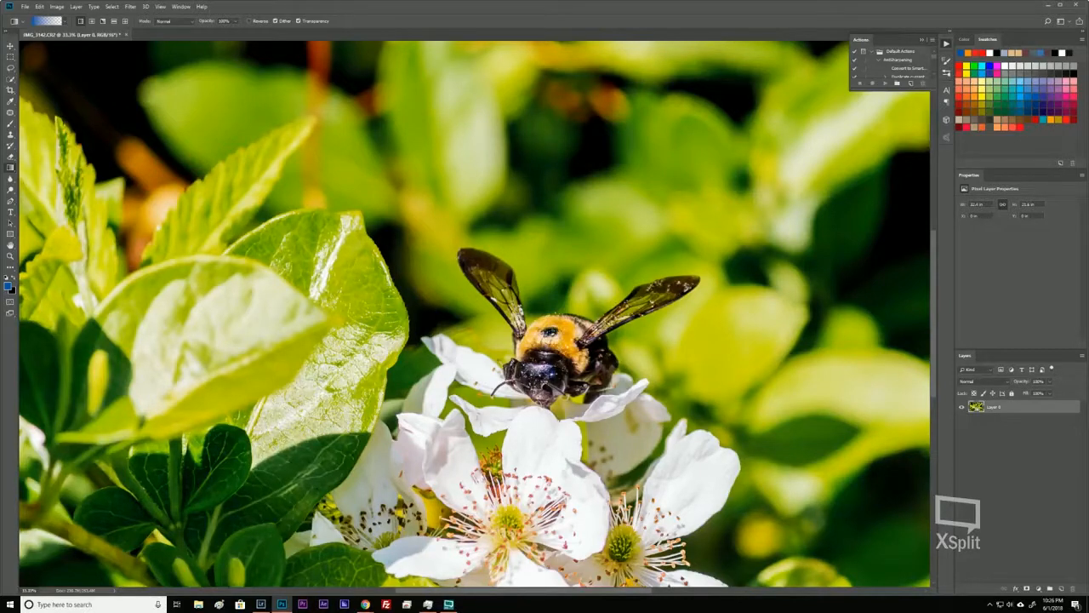
pyautogui.scroll(-3, 553, 331)
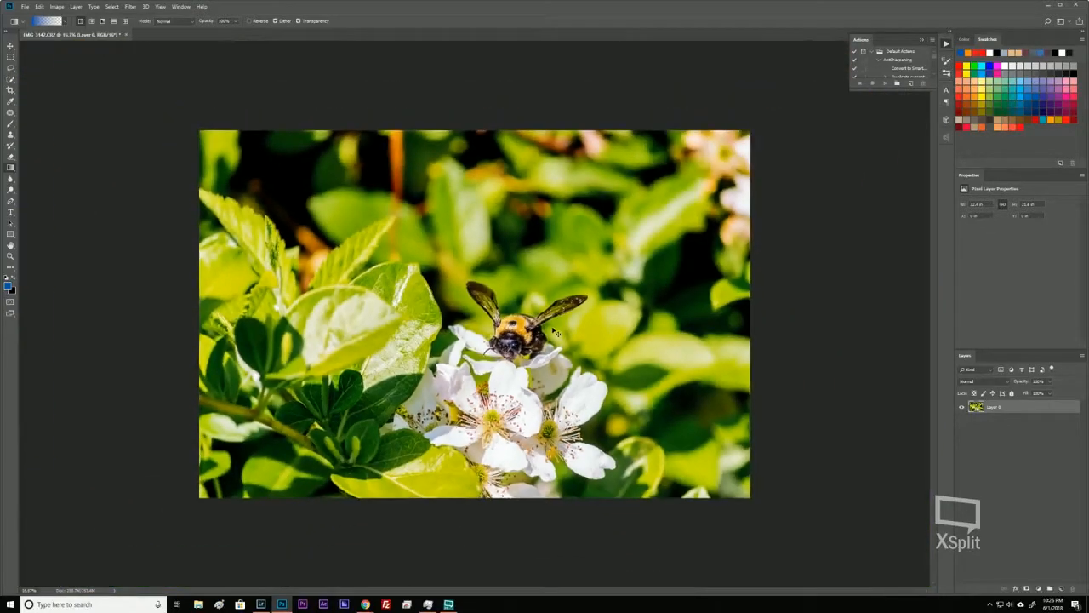
pyautogui.hotkey('ctrl', 'BackSpace')
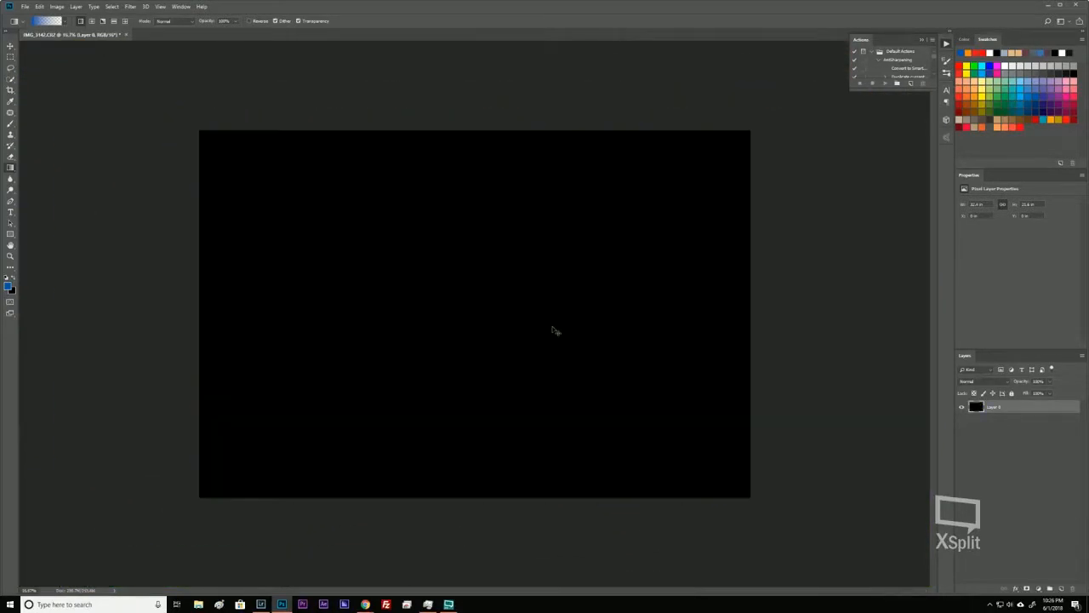
pyautogui.scroll(-1, 536, 327)
pyautogui.scroll(1, 511, 315)
pyautogui.hotkey('ctrl', 'z')
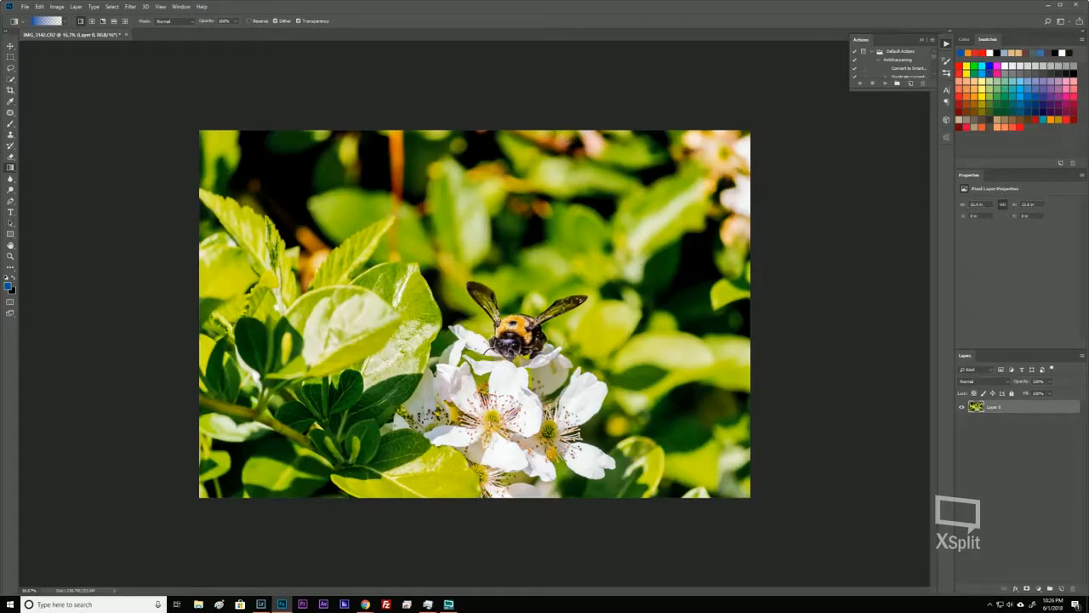
# Expand the Actions list and run the sharpening action from Default Actions on the bee photo
pyautogui.hotkey('ctrl', '+')
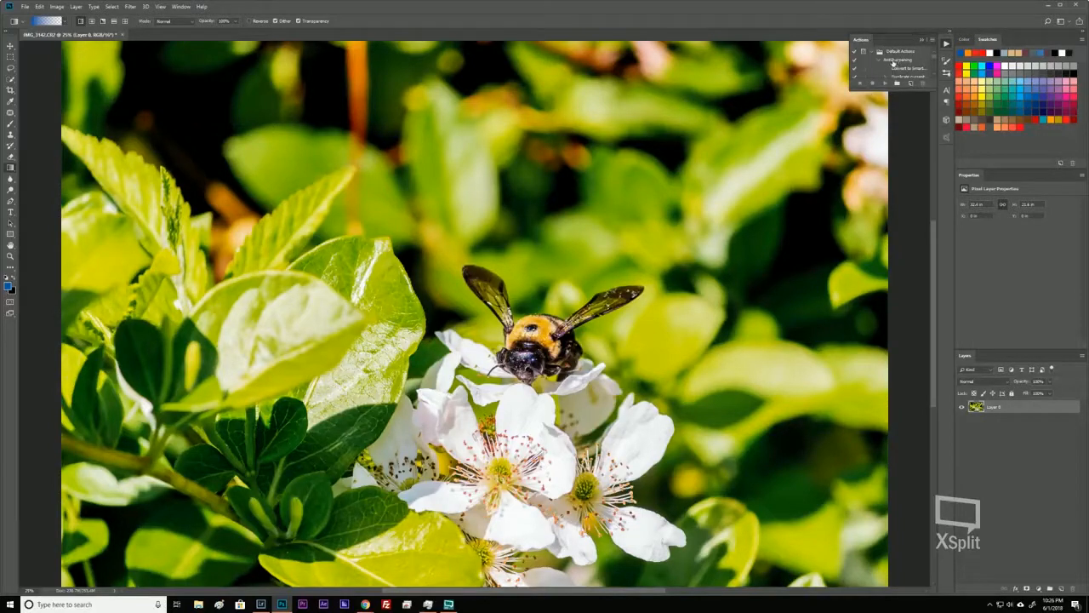
pyautogui.press('ctrl')
pyautogui.click(888, 61)
pyautogui.click(888, 60)
pyautogui.click(887, 59)
pyautogui.moveTo(917, 88); pyautogui.dragTo(916, 194)
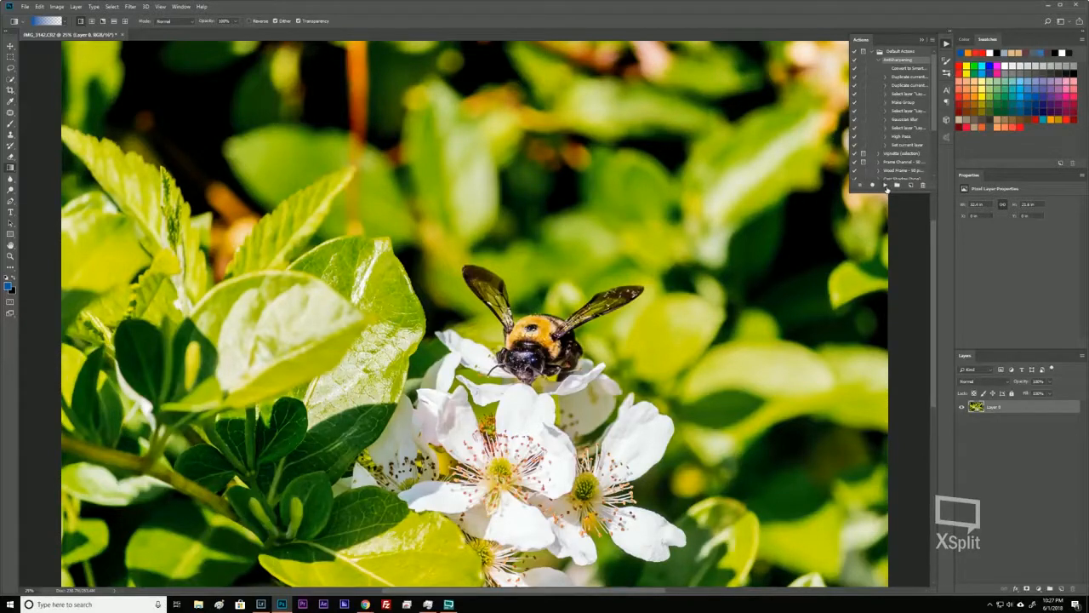
pyautogui.click(885, 185)
pyautogui.click(885, 186)
pyautogui.click(887, 61)
pyautogui.click(889, 62)
pyautogui.click(886, 186)
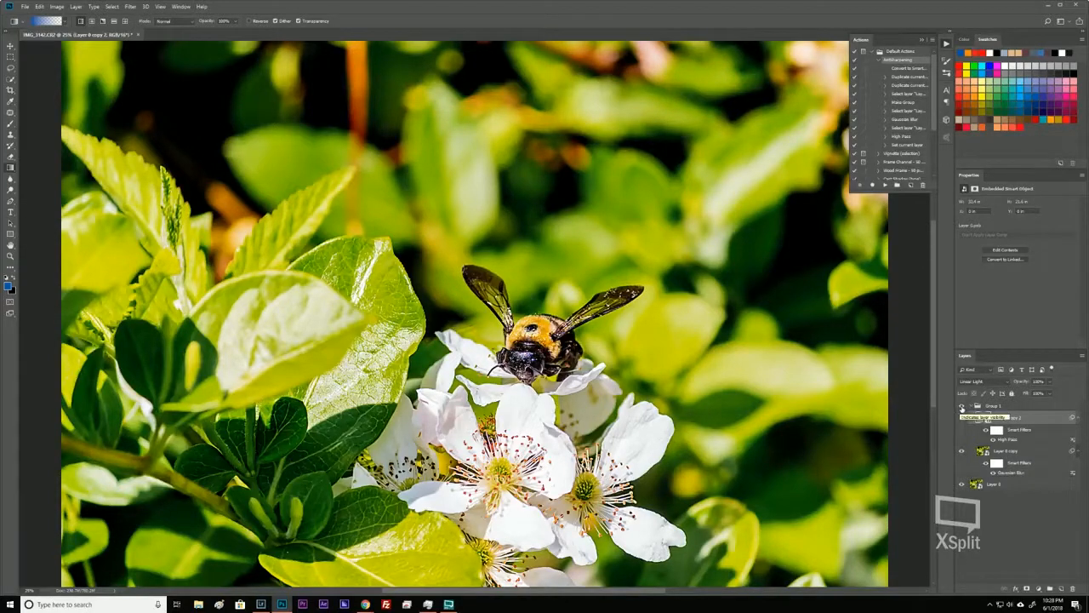
# Compare the bee photo with the sharpening layer group hidden and shown
pyautogui.click(963, 407)
pyautogui.click(962, 408)
pyautogui.click(962, 409)
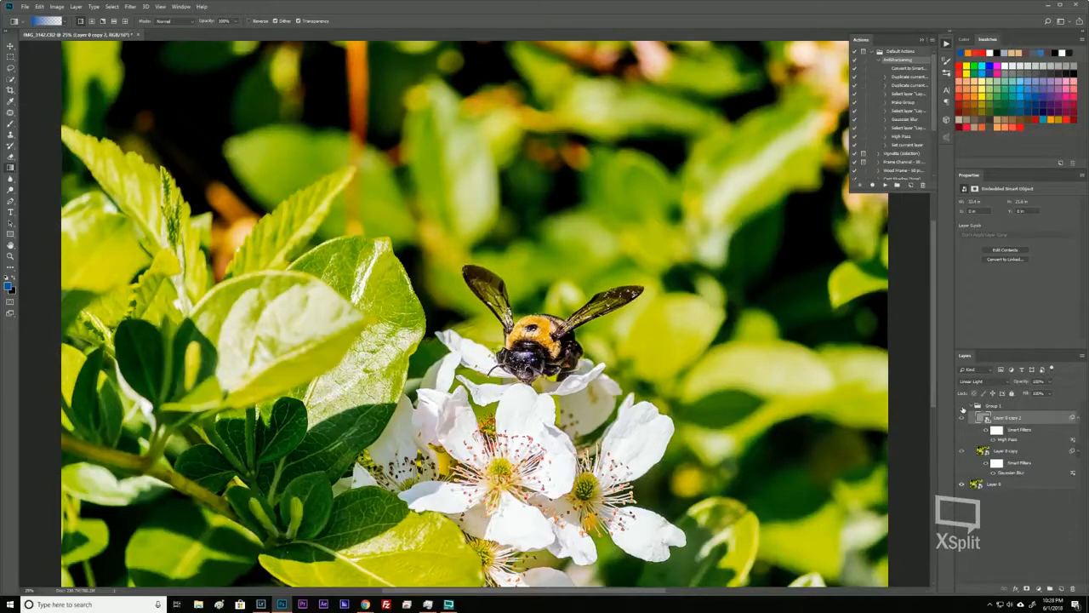
pyautogui.click(962, 409)
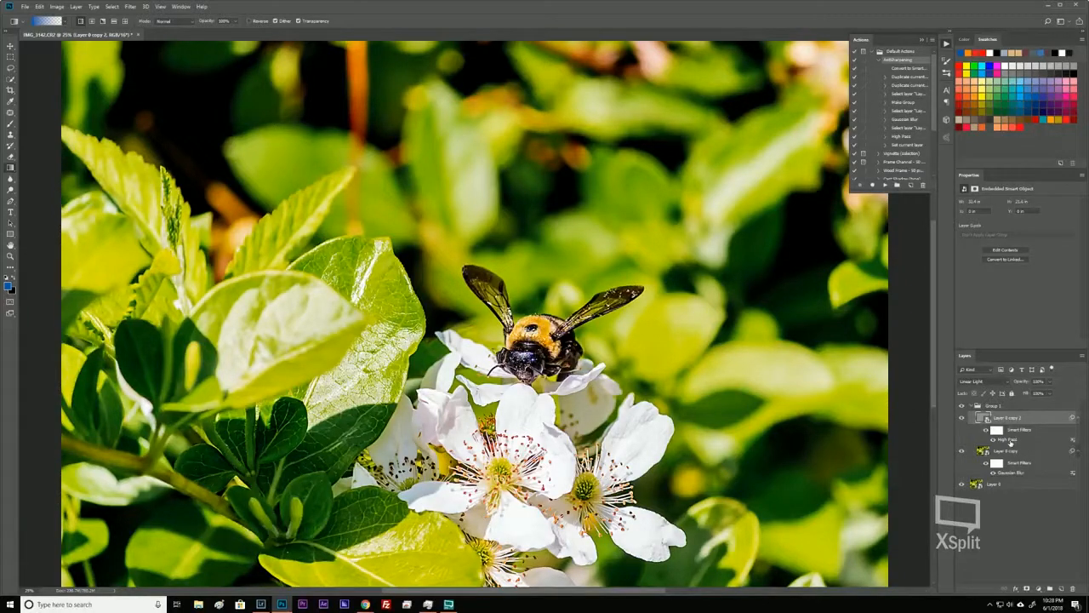
# Set the High Pass smart filter's radius on the uppermost layer copy to 3.5 pixels
pyautogui.click(1010, 440)
pyautogui.doubleClick(1011, 440)
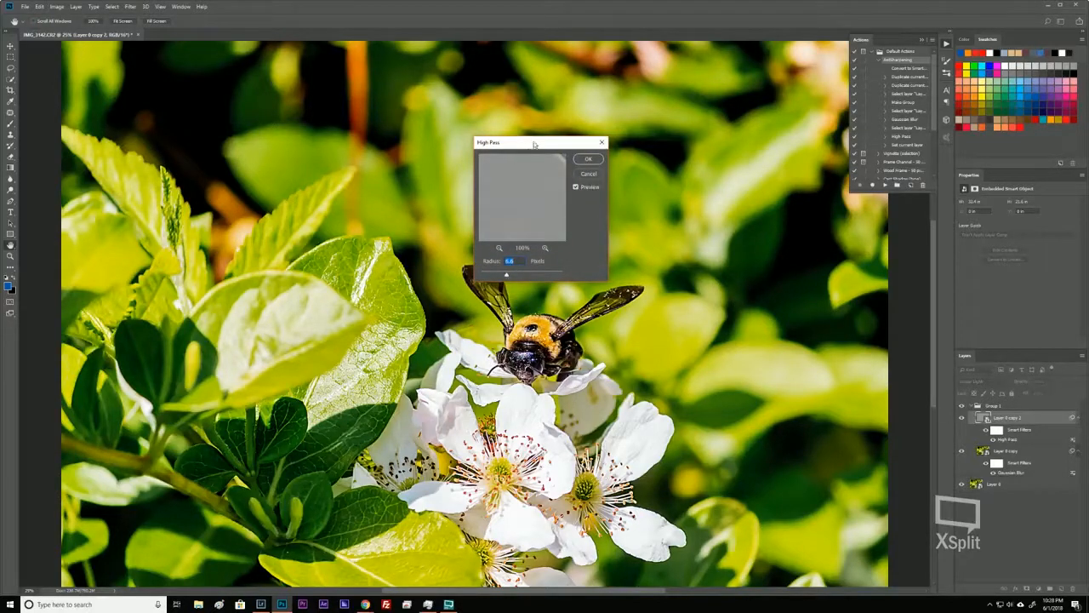
pyautogui.moveTo(535, 143); pyautogui.dragTo(715, 122)
pyautogui.moveTo(688, 253); pyautogui.dragTo(679, 253)
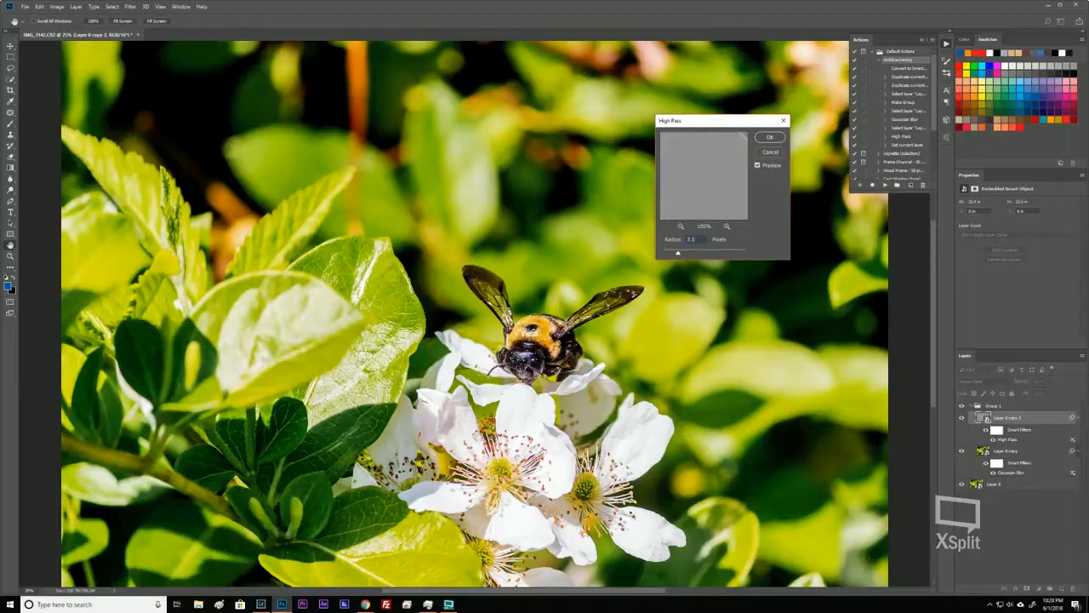
pyautogui.click(769, 137)
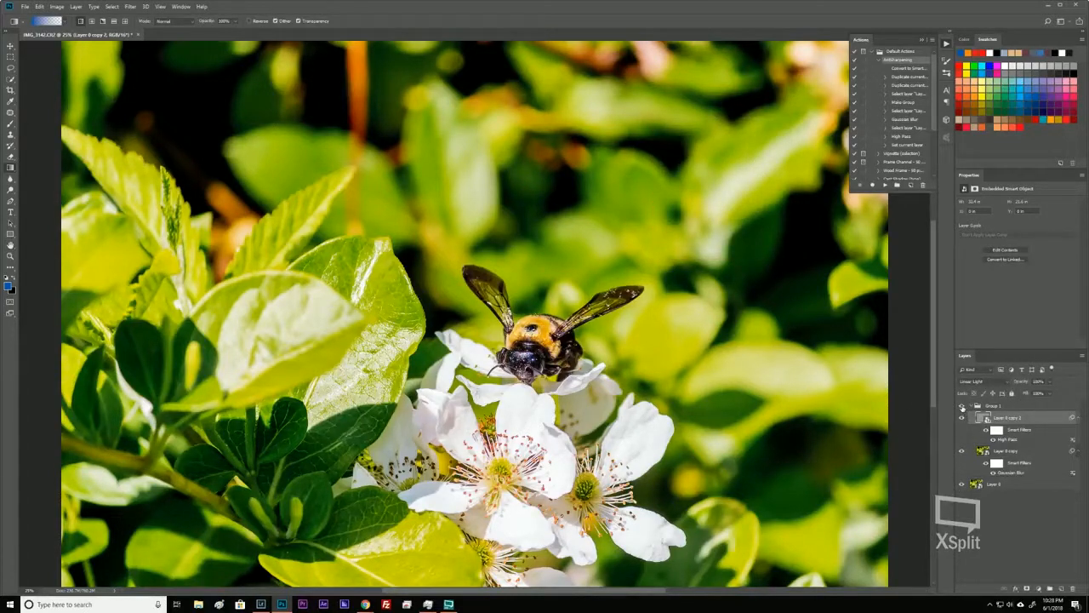
# Compare the photo with and without the sharpening group, and set the High Pass filter's radius to 4 pixels
pyautogui.click(962, 407)
pyautogui.click(962, 407)
pyautogui.doubleClick(1004, 439)
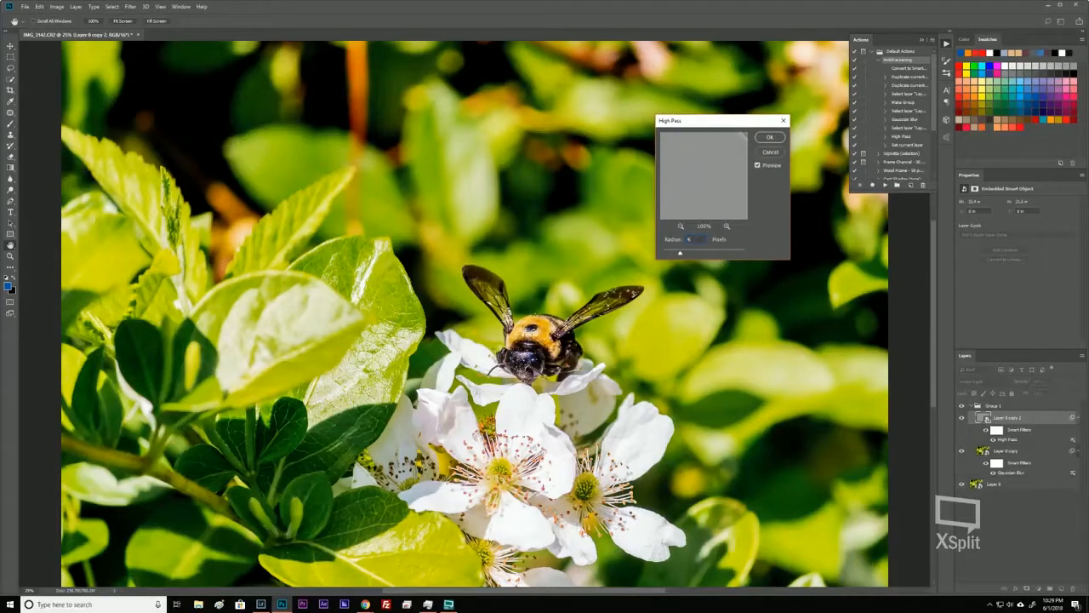
pyautogui.press('Return')
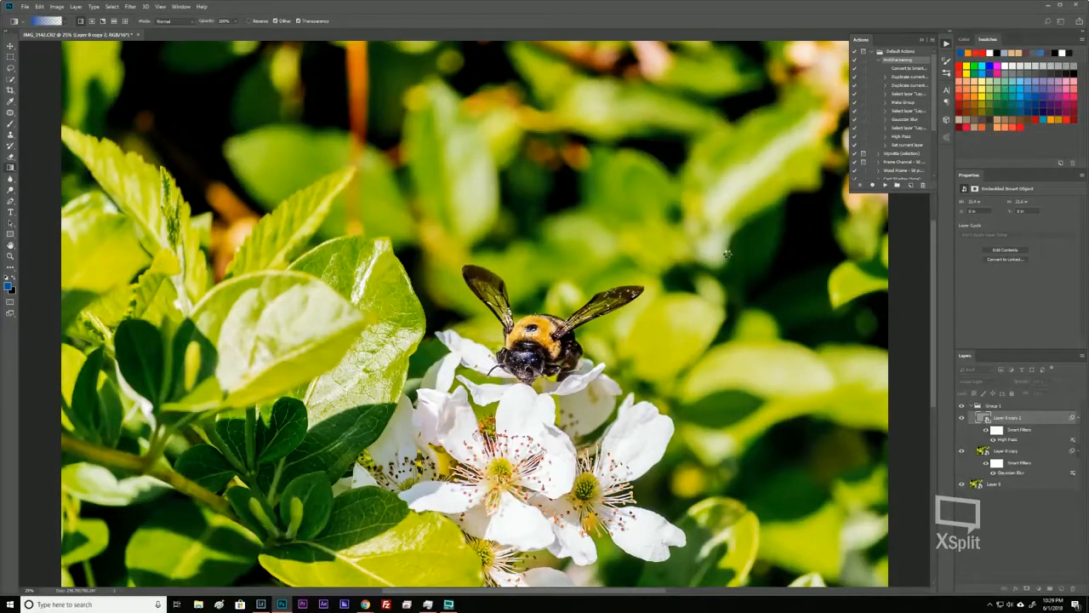
pyautogui.press('ctrl')
pyautogui.press('ctrl')
pyautogui.hotkey('ctrl', '-')
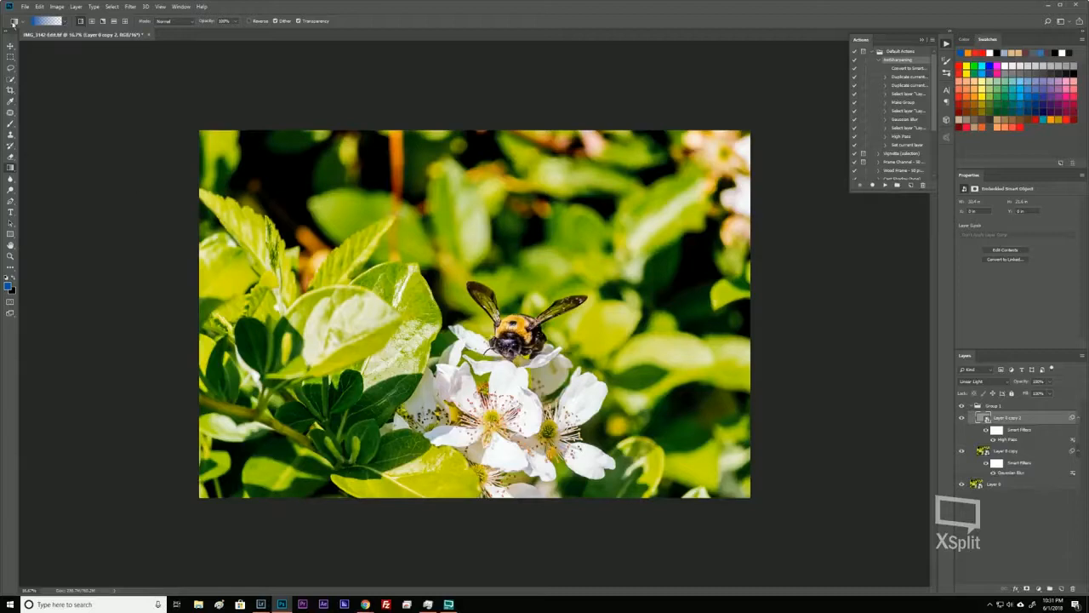
# Save the sharpened bee photo and close Photoshop to return to Lightroom
pyautogui.click(25, 7)
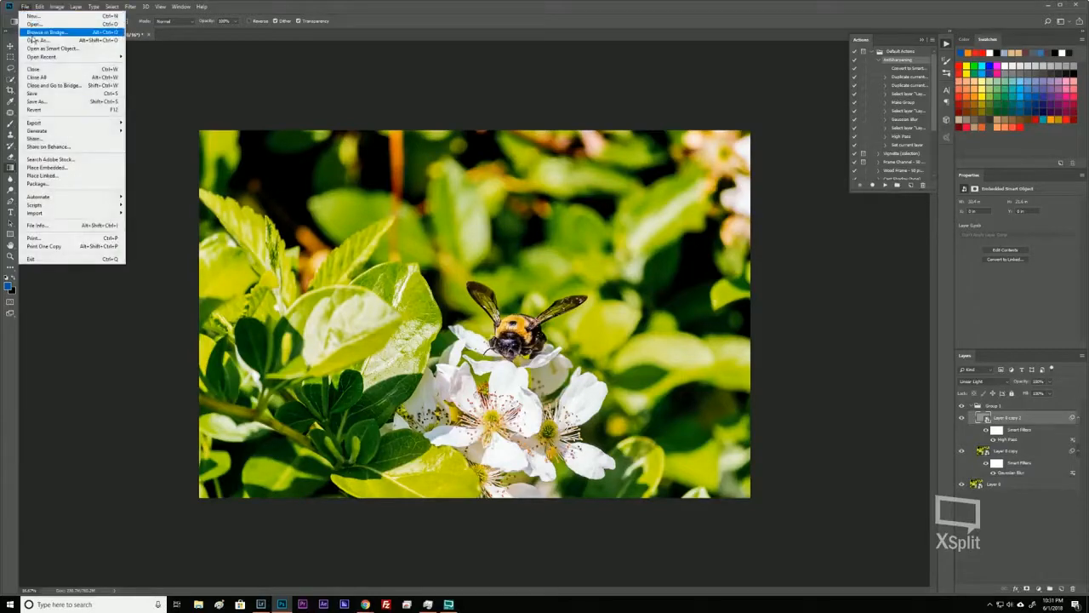
pyautogui.click(40, 93)
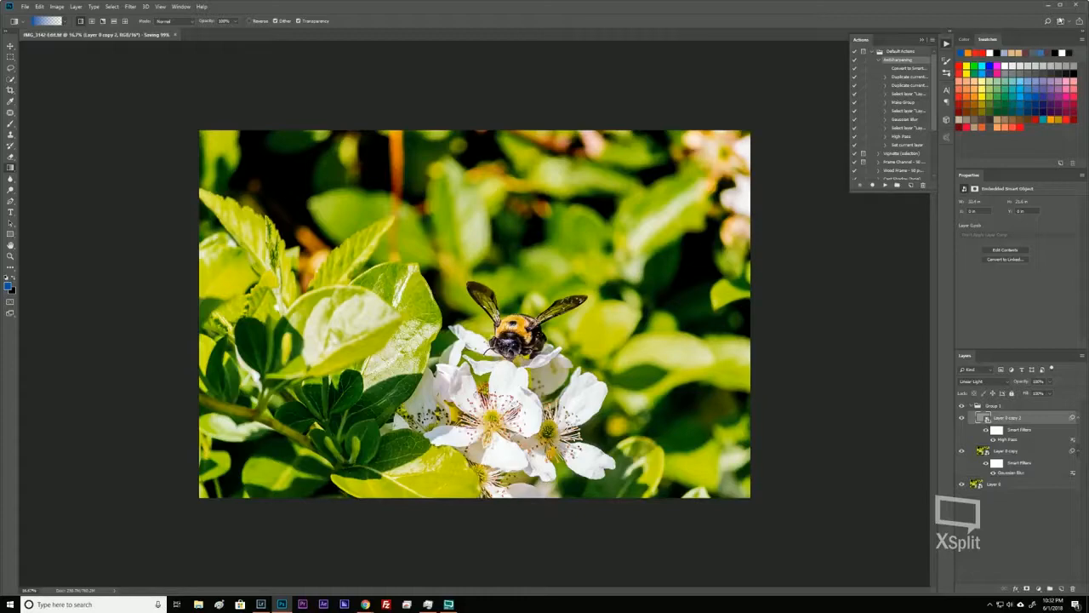
pyautogui.click(1078, 6)
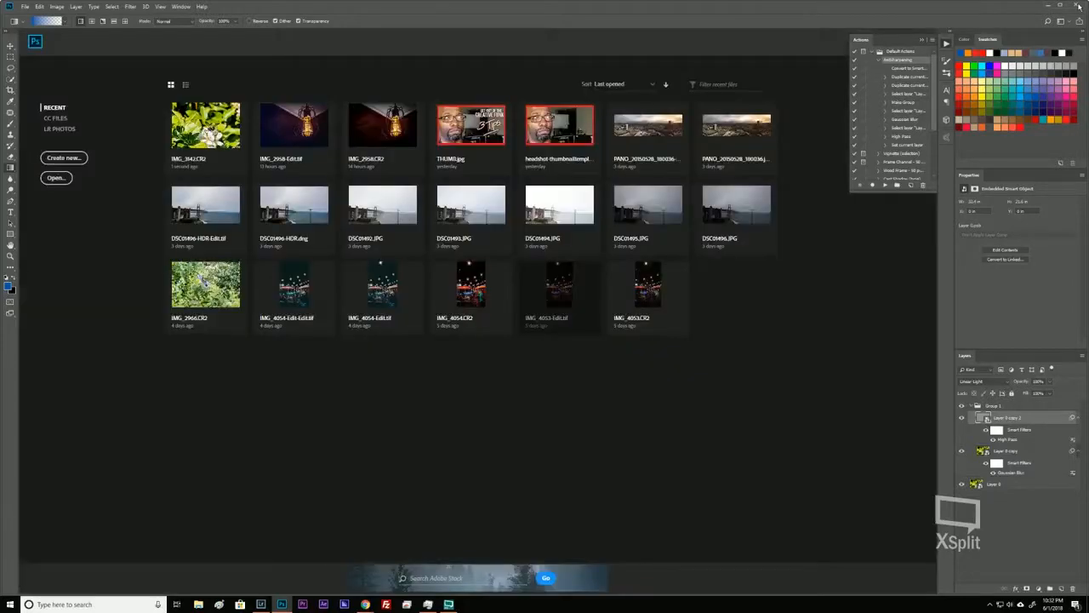
pyautogui.click(1076, 6)
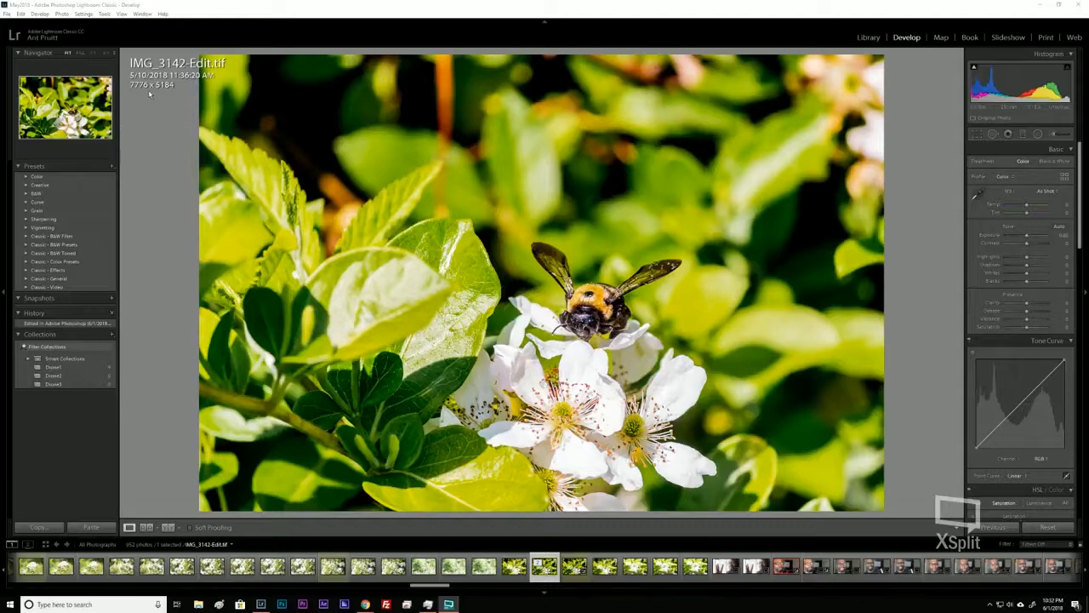
# Crop IMG_3142-Edit.tif freehand around the bee and blossoms to about 5361 x 4672 pixels
pyautogui.press('ctrl')
pyautogui.click(977, 135)
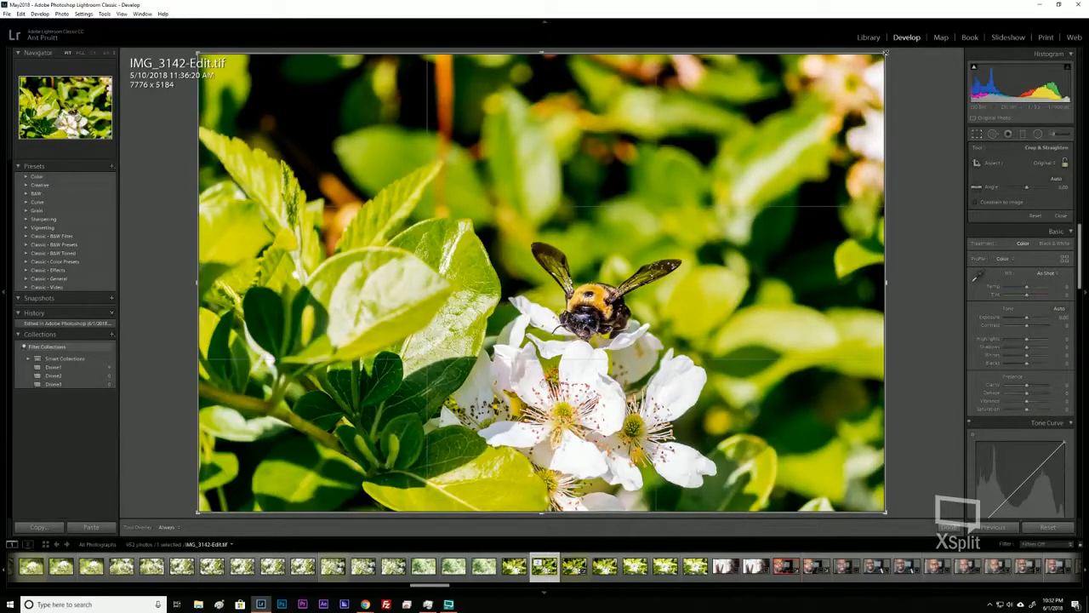
pyautogui.moveTo(884, 53); pyautogui.dragTo(846, 76)
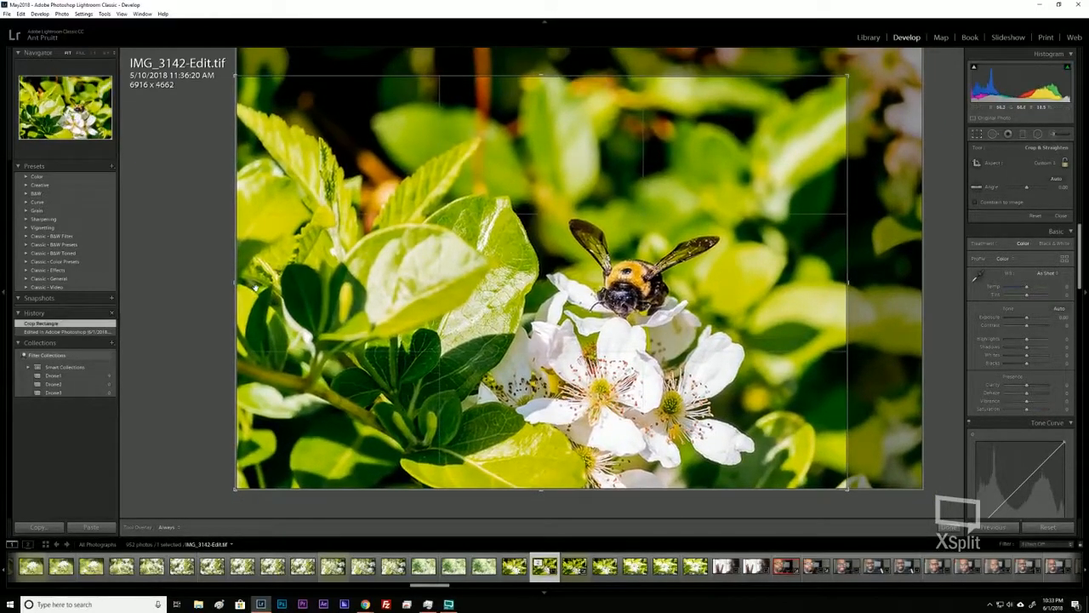
pyautogui.moveTo(234, 284); pyautogui.dragTo(329, 265)
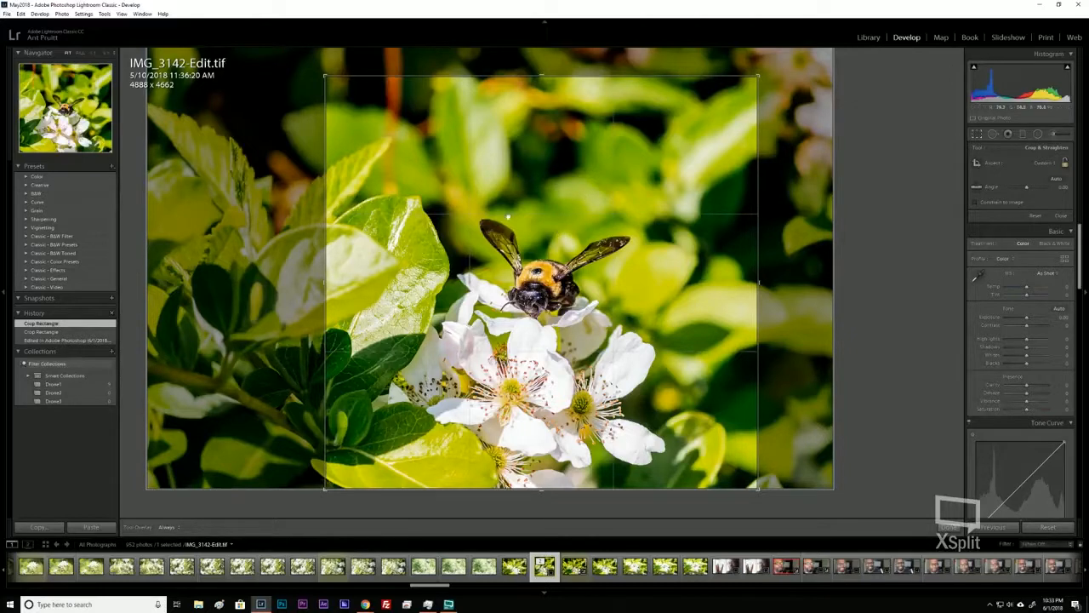
pyautogui.moveTo(541, 76); pyautogui.dragTo(542, 53)
pyautogui.moveTo(759, 284); pyautogui.dragTo(773, 281)
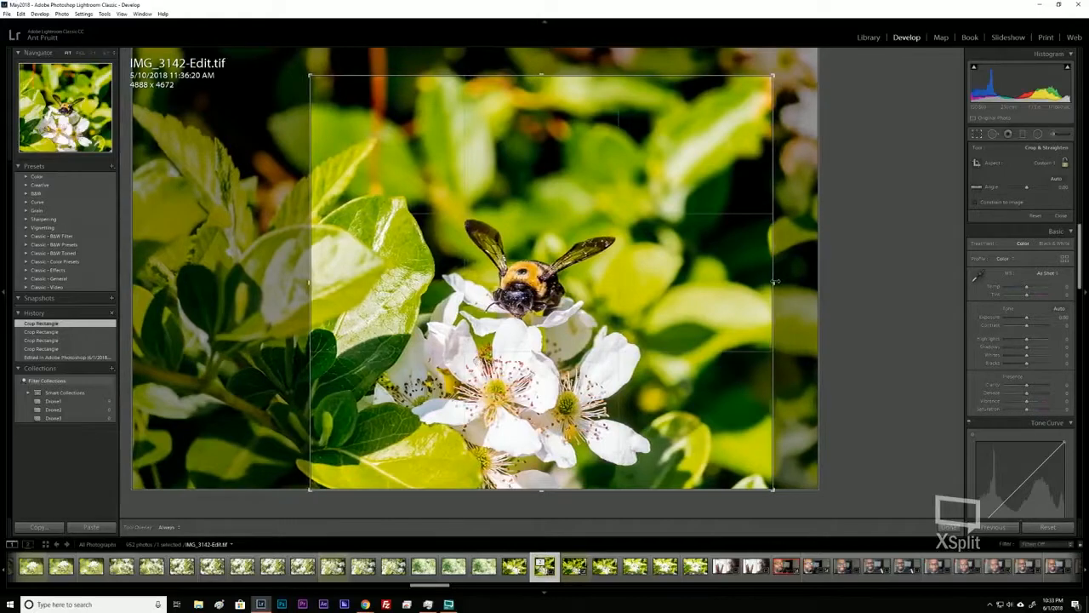
pyautogui.moveTo(311, 281)
pyautogui.mouseDown()
pyautogui.moveTo(335, 280)
pyautogui.moveTo(300, 281)
pyautogui.mouseUp()
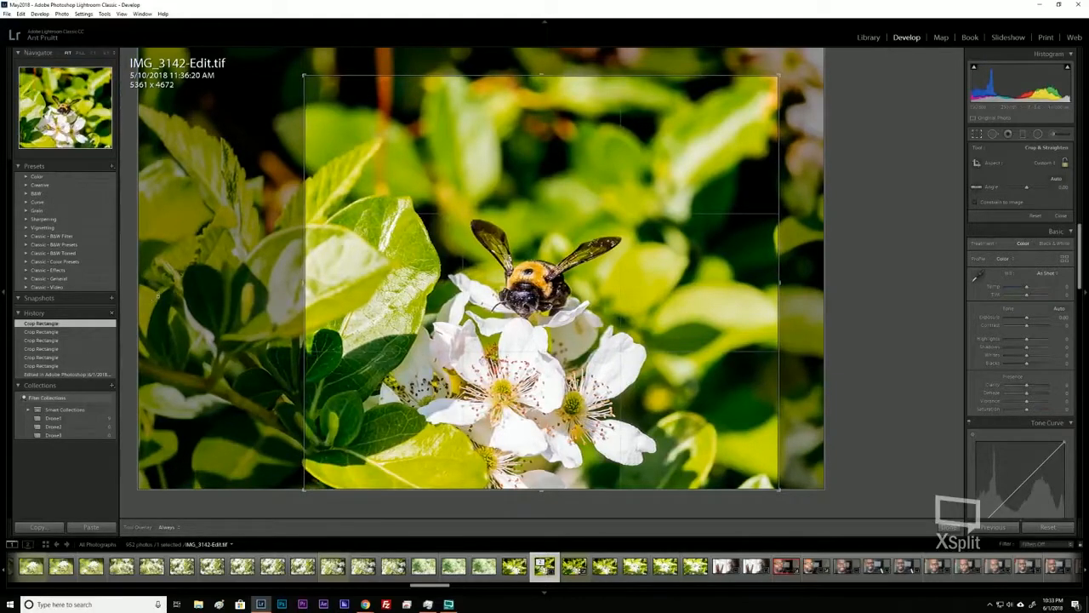
# Reposition the crop to include more foliage left of the bee, and resize it to about 5255 x 4817 pixels
pyautogui.moveTo(406, 274); pyautogui.dragTo(514, 269)
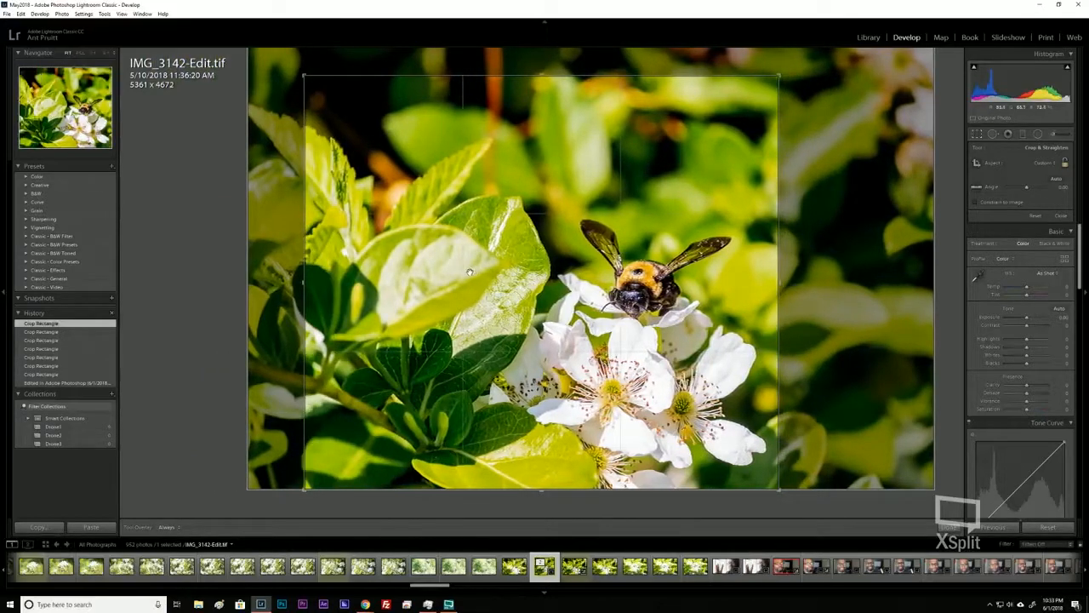
pyautogui.moveTo(303, 281); pyautogui.dragTo(331, 280)
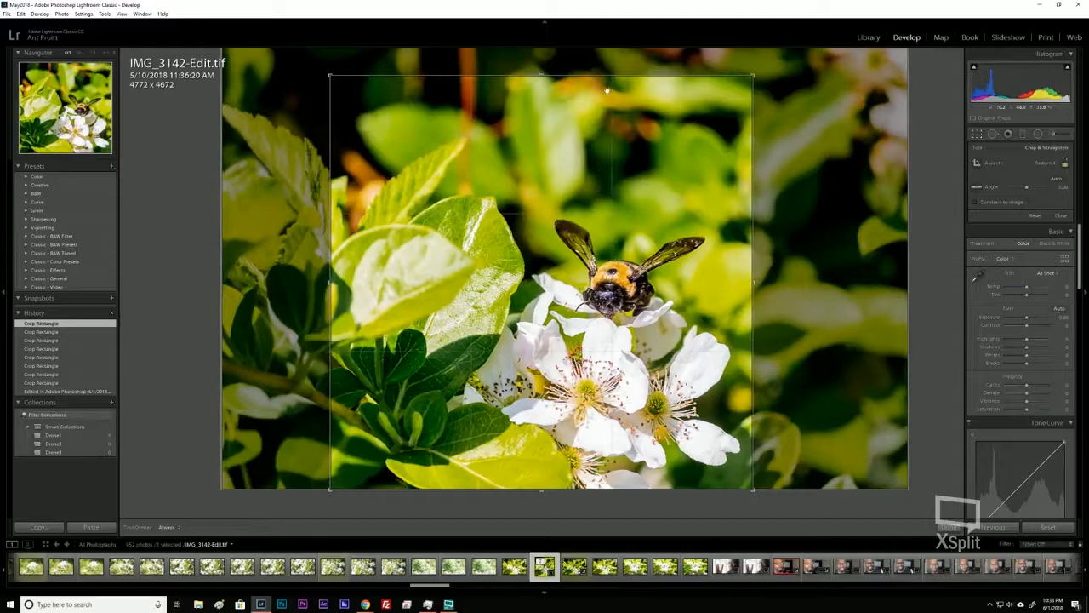
pyautogui.moveTo(607, 81)
pyautogui.mouseDown()
pyautogui.moveTo(611, 55)
pyautogui.moveTo(616, 68)
pyautogui.mouseUp()
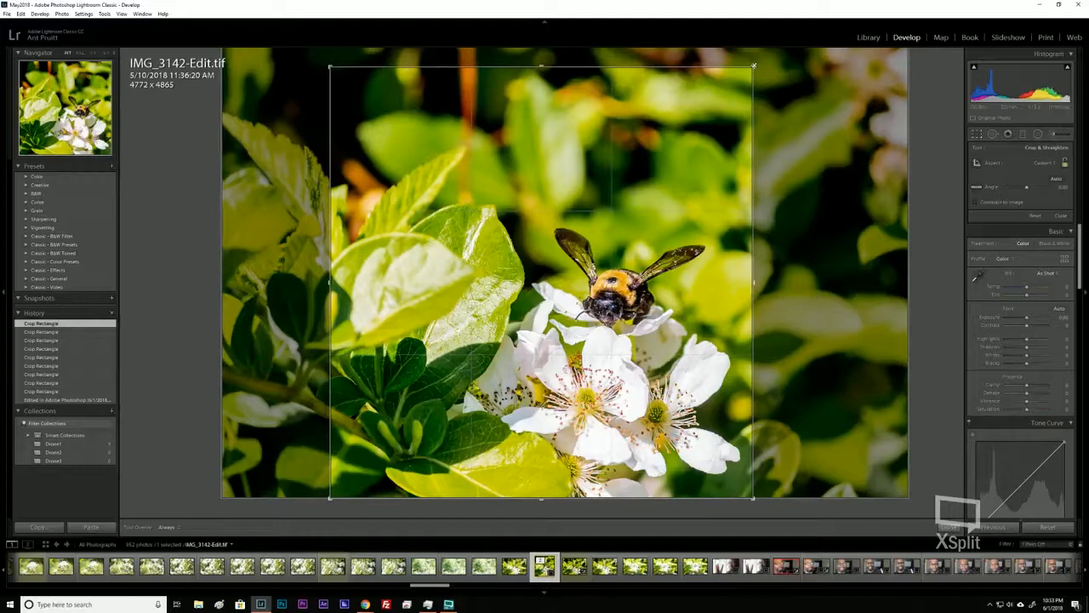
pyautogui.moveTo(753, 64); pyautogui.dragTo(776, 66)
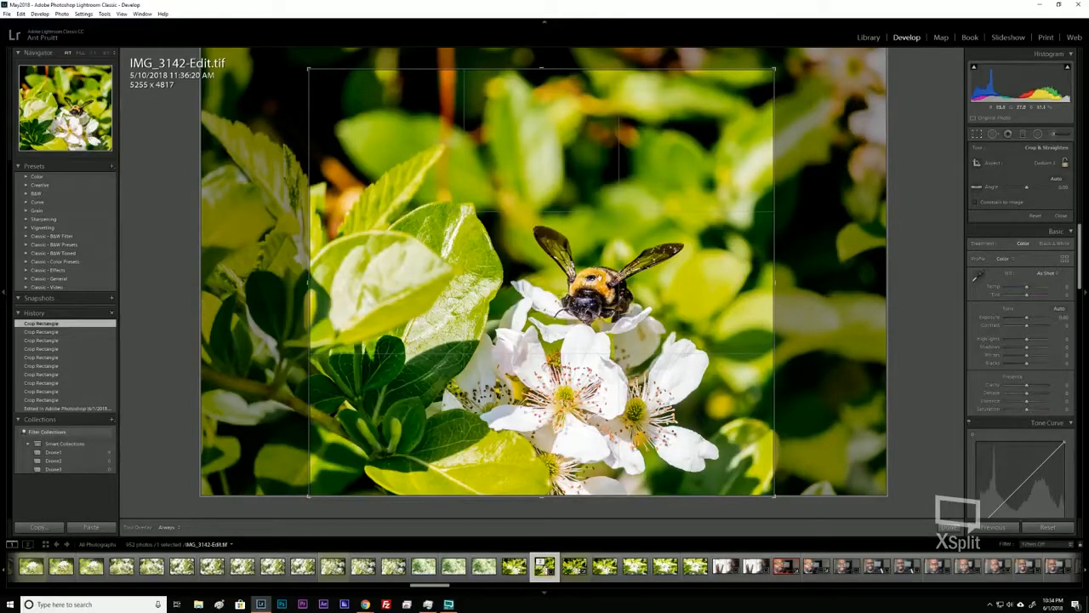
# Narrow the crop and extend it to the photo's full height, about 4753 x 5184 pixels, apply it and check the result
pyautogui.moveTo(770, 202); pyautogui.dragTo(756, 200)
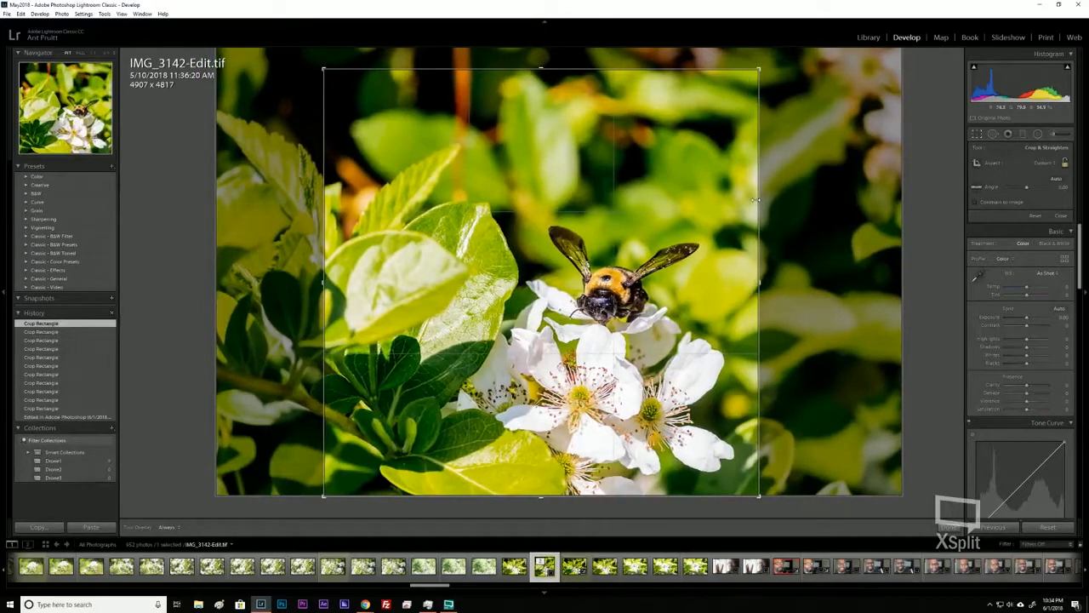
pyautogui.moveTo(324, 86); pyautogui.dragTo(335, 85)
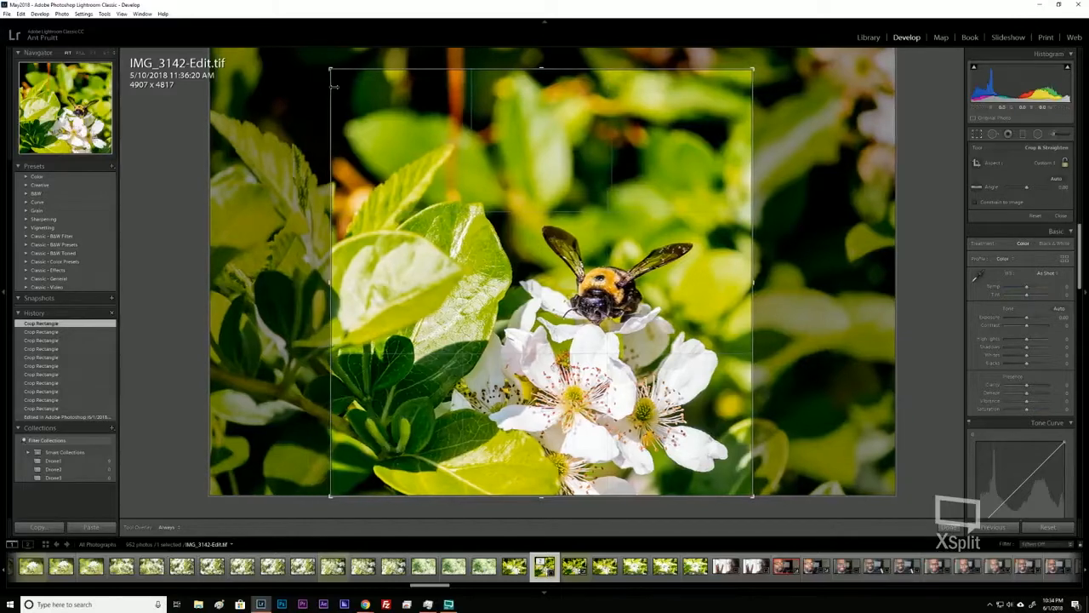
pyautogui.moveTo(344, 66); pyautogui.dragTo(347, 47)
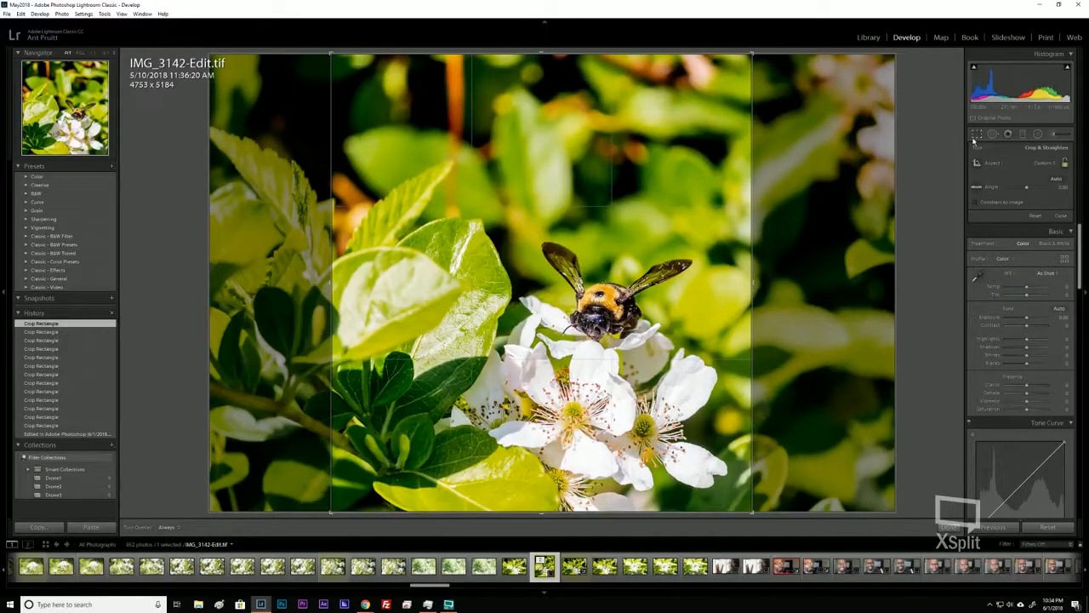
pyautogui.click(975, 136)
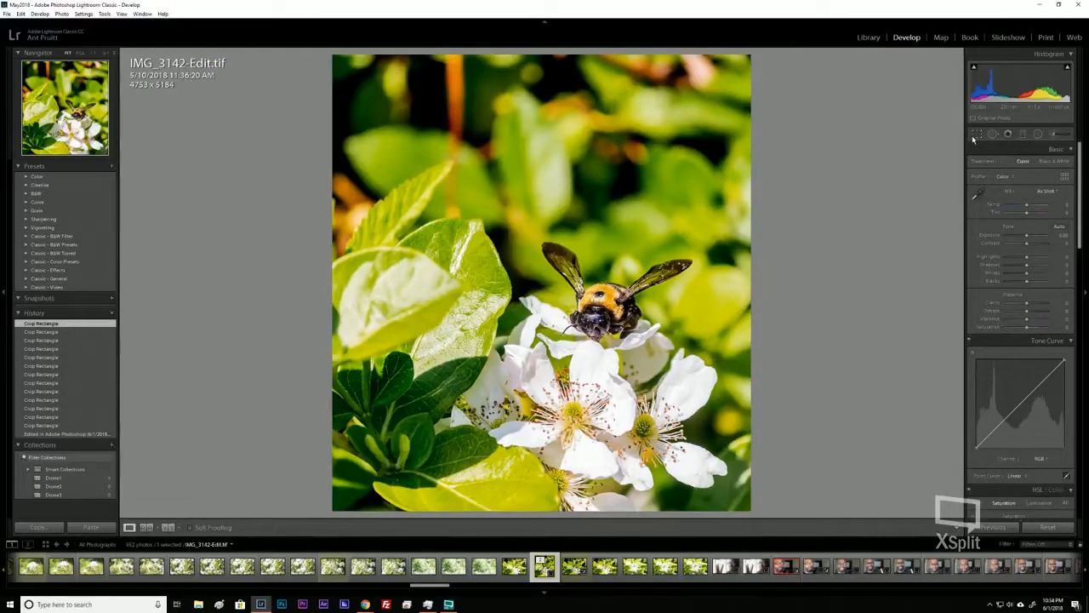
pyautogui.click(977, 134)
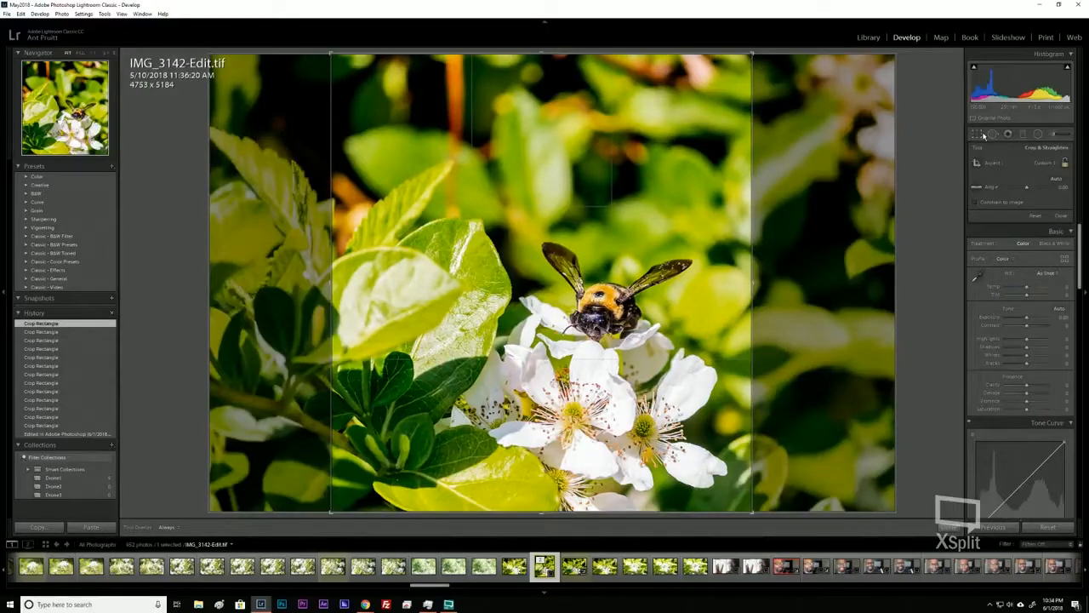
pyautogui.click(984, 136)
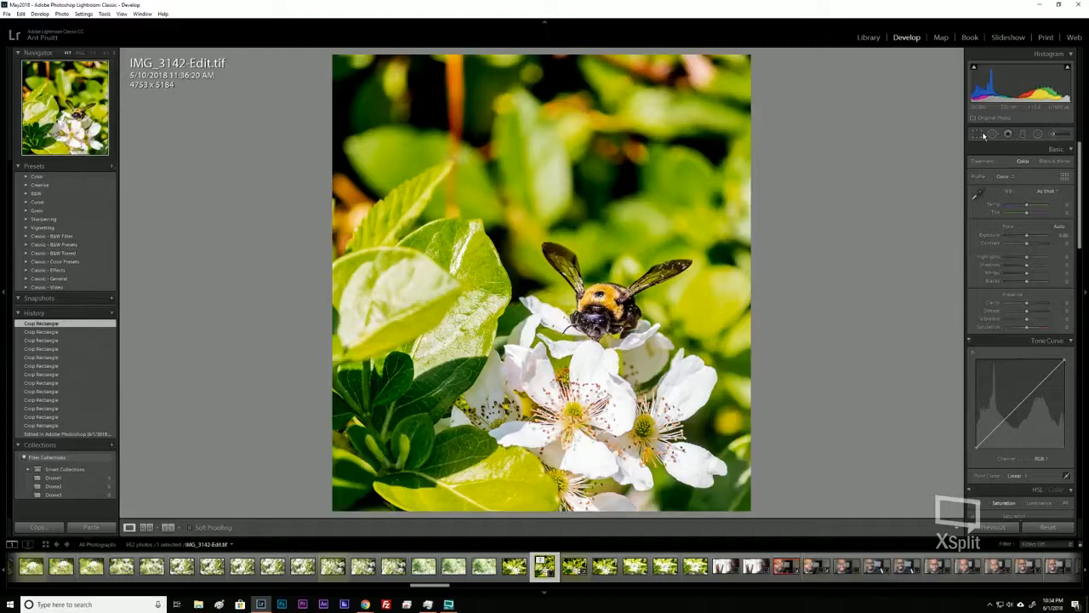
# Lower the crop's upper edge so the crop is about 4753 x 4372 pixels, and apply it
pyautogui.click(984, 136)
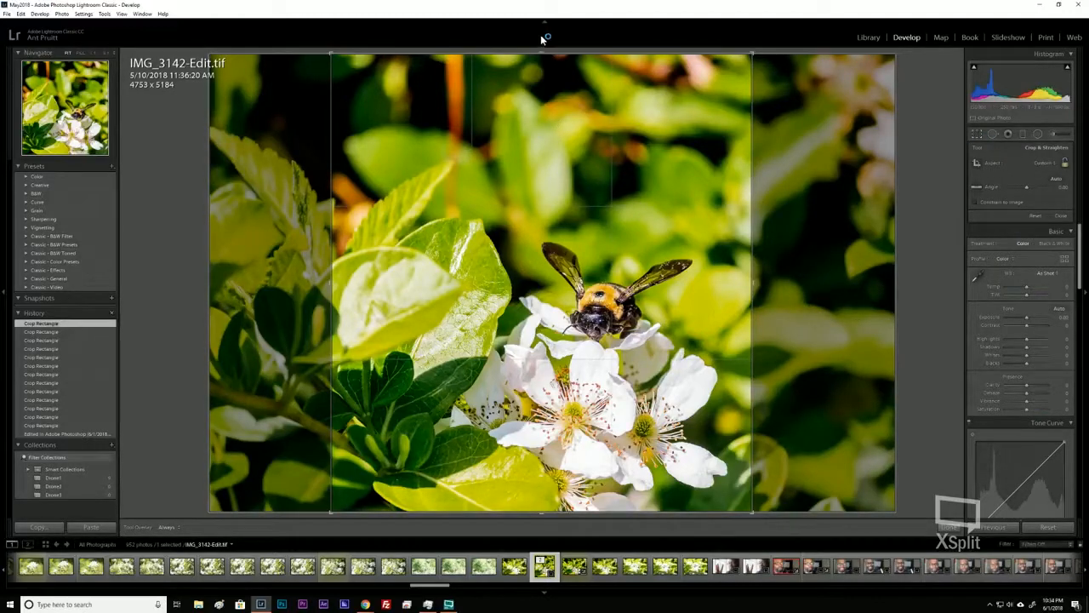
pyautogui.moveTo(545, 53); pyautogui.dragTo(551, 84)
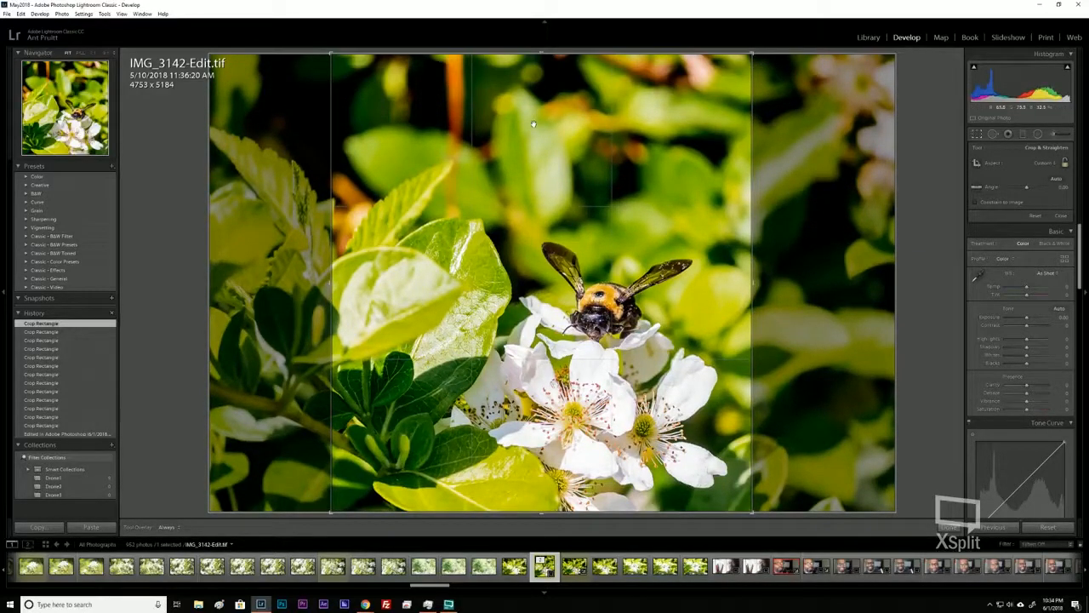
pyautogui.moveTo(543, 53); pyautogui.dragTo(543, 88)
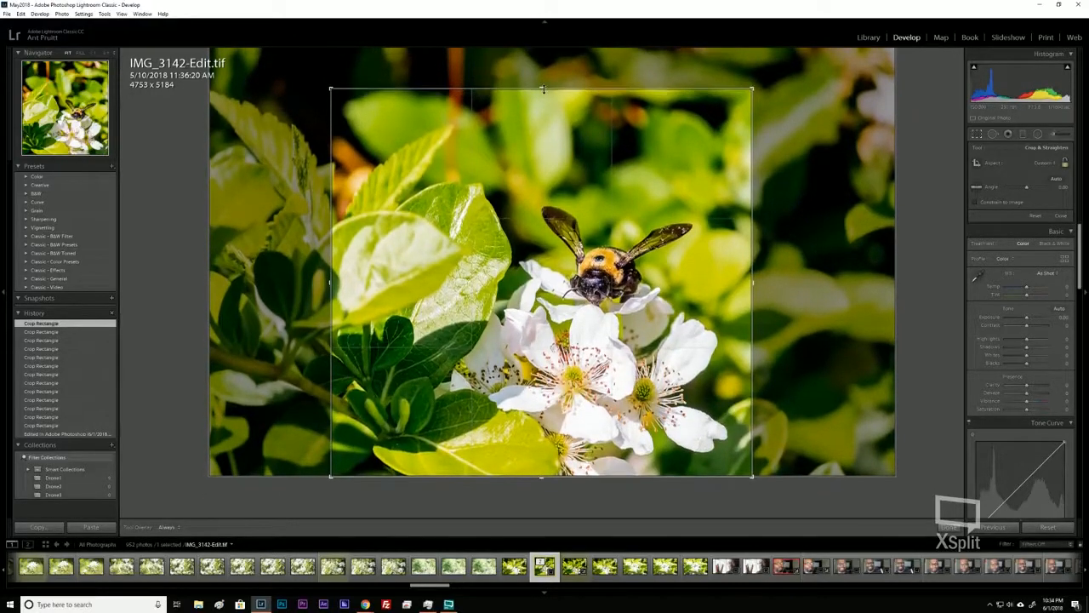
pyautogui.click(977, 135)
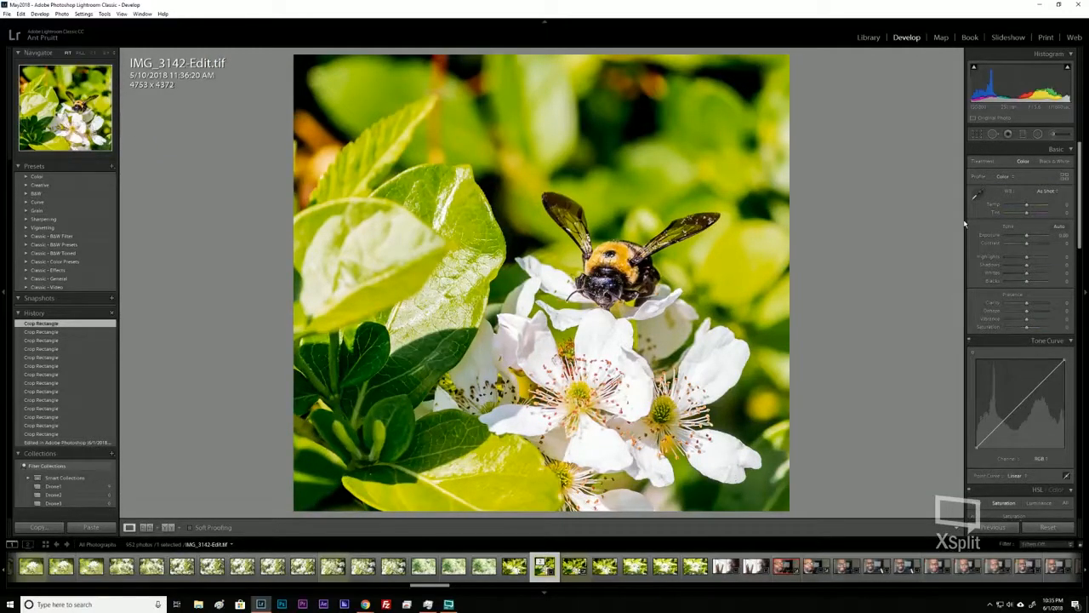
# Tighten the crop around the bee and blossoms, trimming foliage beside and above them, to about 4028 x 3822 pixels
pyautogui.click(977, 135)
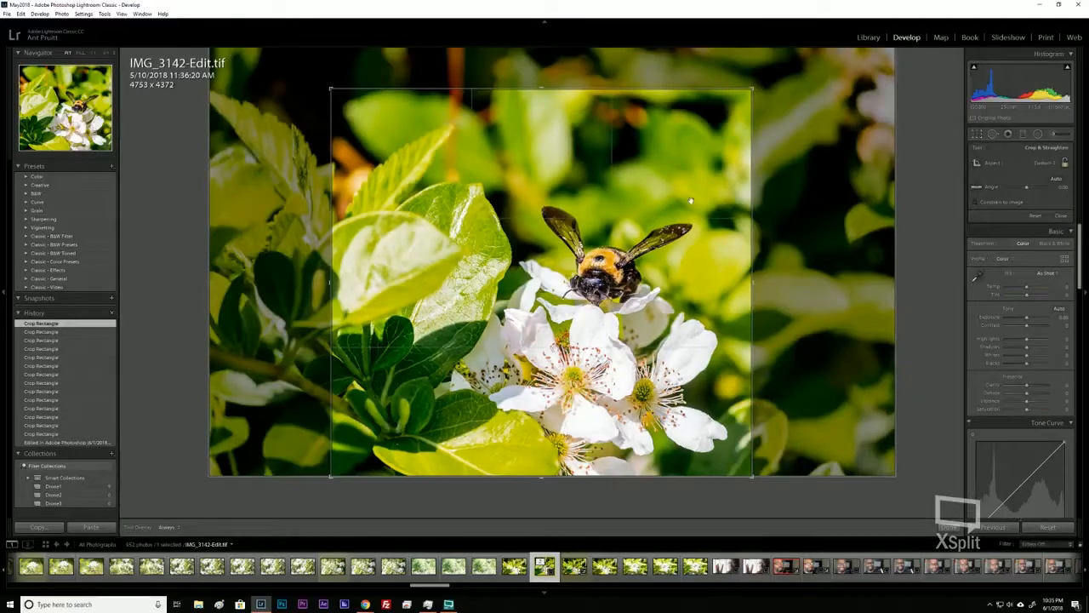
pyautogui.moveTo(752, 124); pyautogui.dragTo(803, 123)
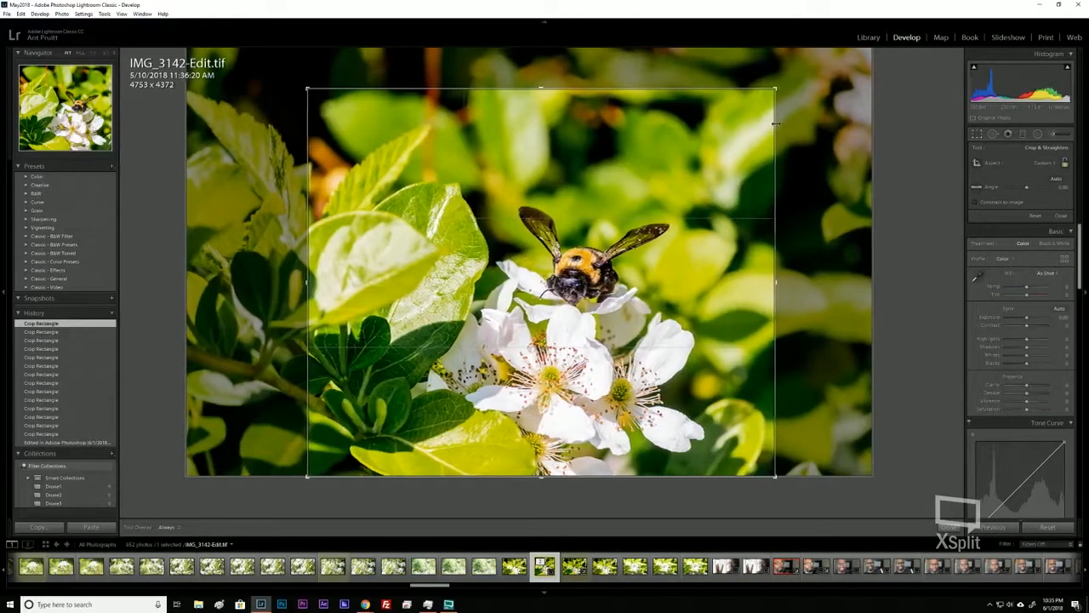
pyautogui.moveTo(303, 237); pyautogui.dragTo(362, 235)
pyautogui.moveTo(539, 471); pyautogui.dragTo(541, 469)
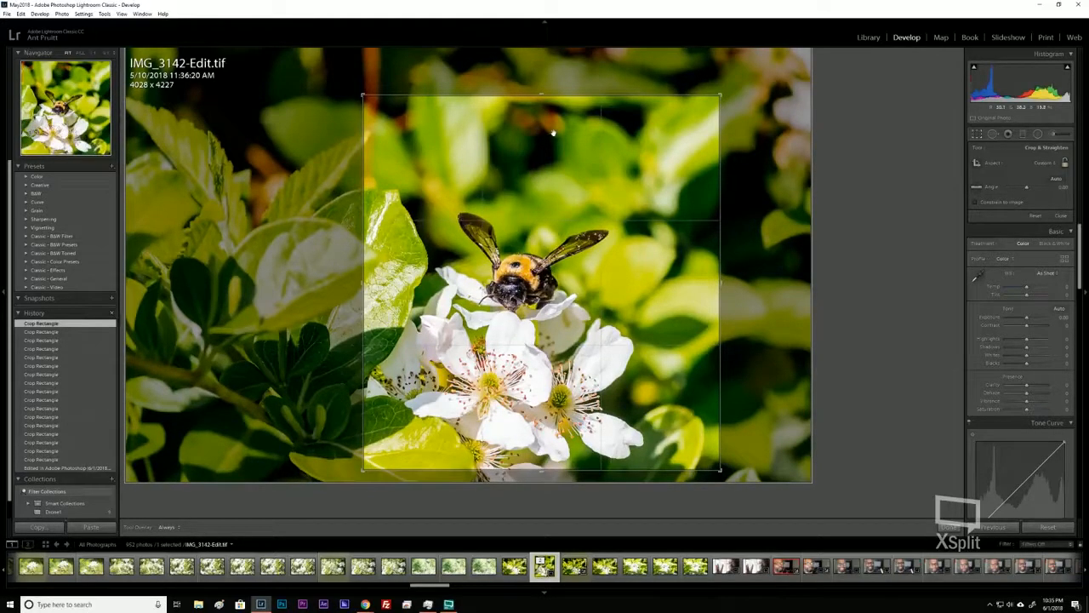
pyautogui.moveTo(560, 101); pyautogui.dragTo(575, 113)
pyautogui.press('ctrl')
pyautogui.press('ctrl')
pyautogui.press('ctrl')
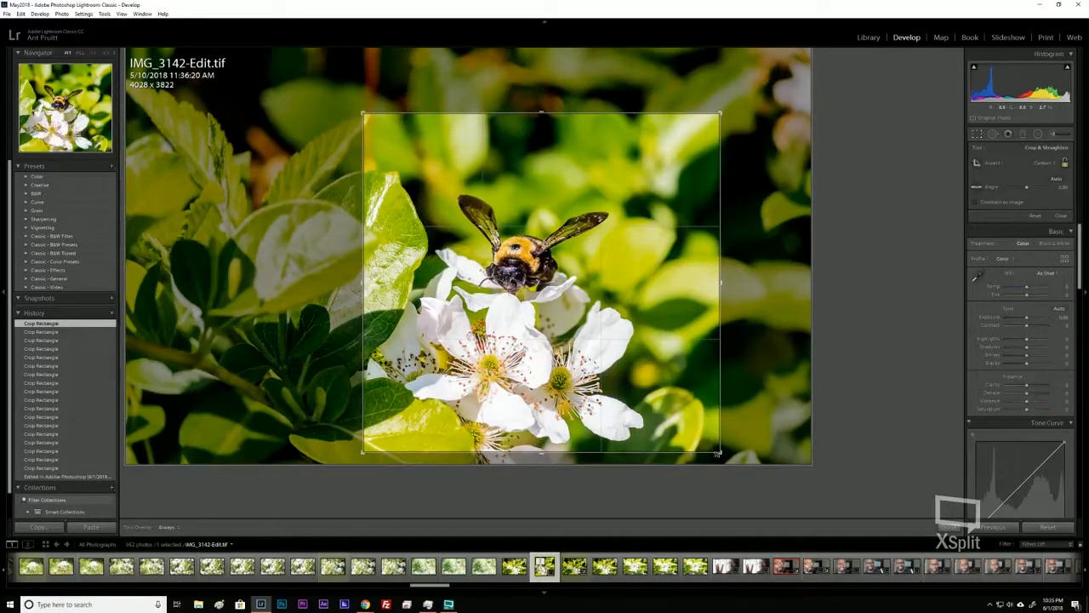
pyautogui.press('ctrl')
pyautogui.press('ctrl')
pyautogui.press('ctrl')
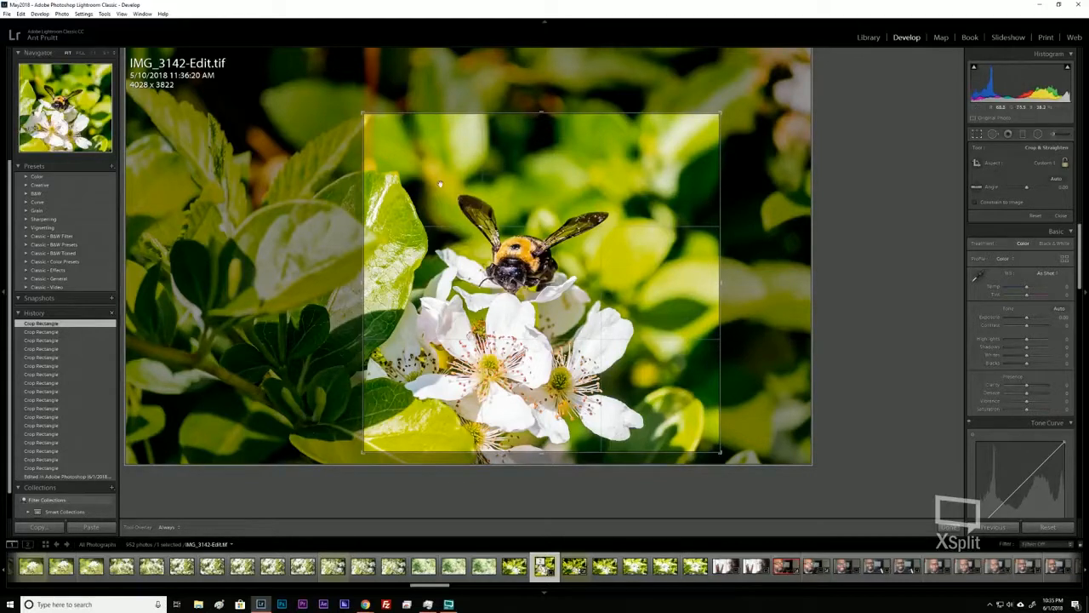
# Widen the crop into a landscape format of about 4772 x 3657 pixels and apply it
pyautogui.moveTo(575, 112)
pyautogui.mouseDown()
pyautogui.moveTo(572, 98)
pyautogui.moveTo(577, 126)
pyautogui.moveTo(581, 117)
pyautogui.mouseUp()
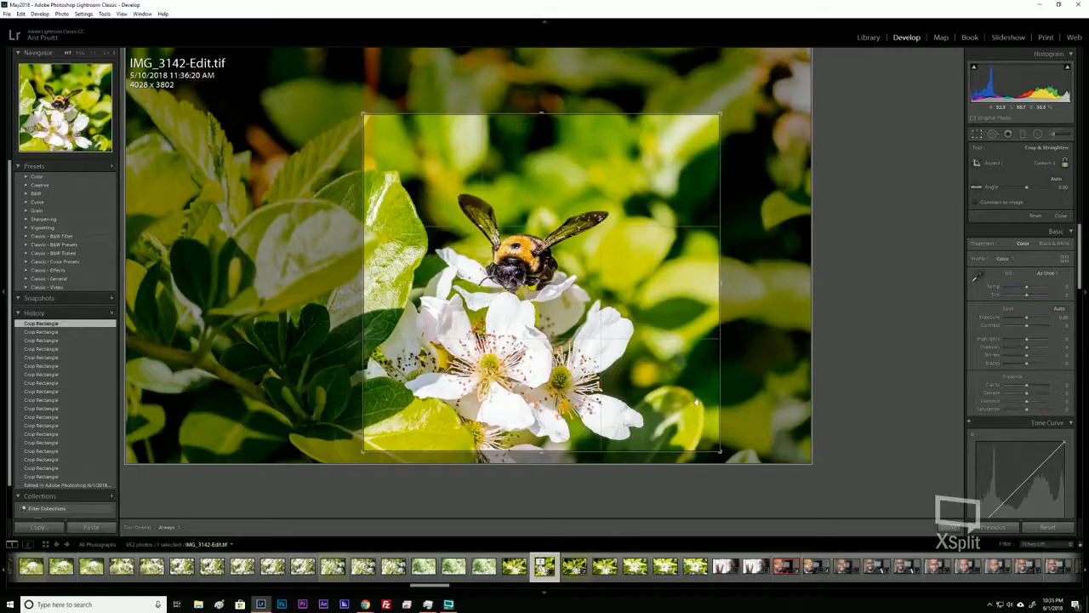
pyautogui.moveTo(719, 451); pyautogui.dragTo(737, 451)
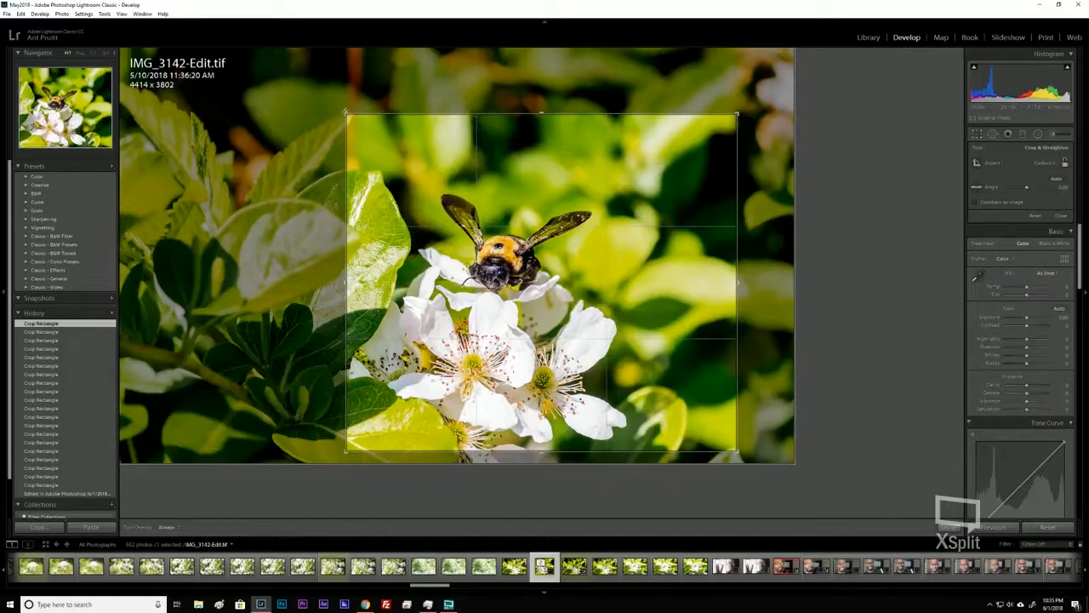
pyautogui.moveTo(736, 451)
pyautogui.mouseDown()
pyautogui.moveTo(746, 442)
pyautogui.moveTo(775, 463)
pyautogui.moveTo(752, 444)
pyautogui.mouseUp()
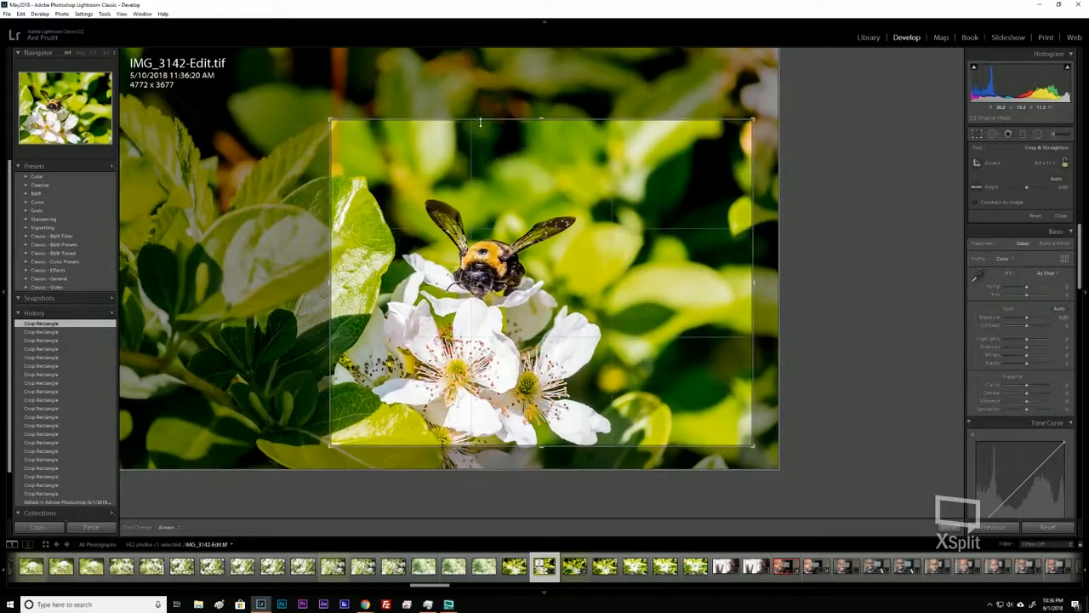
pyautogui.moveTo(479, 121); pyautogui.dragTo(479, 121)
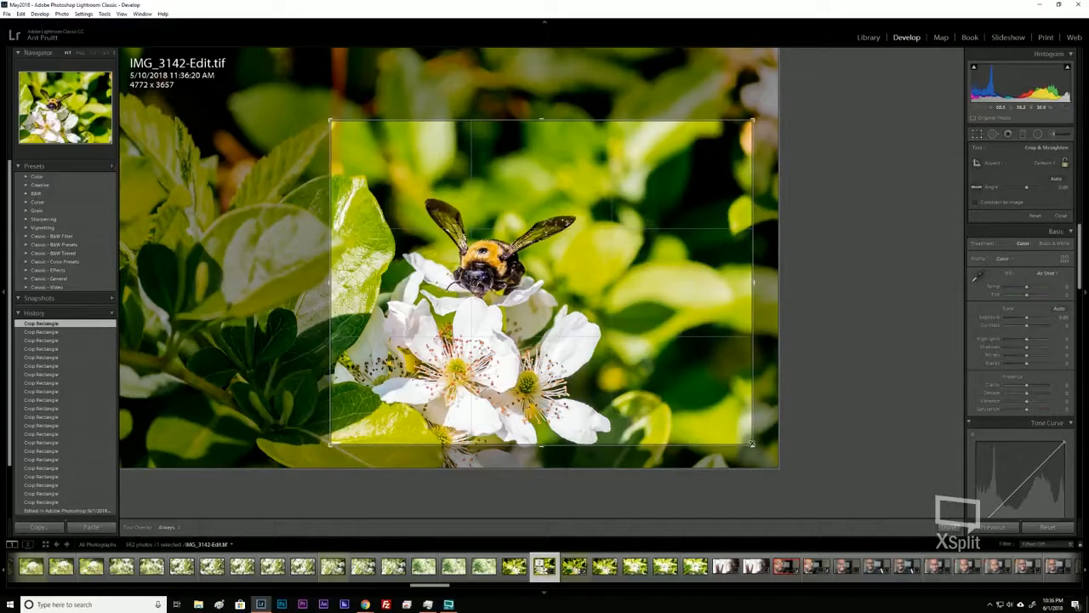
pyautogui.click(978, 136)
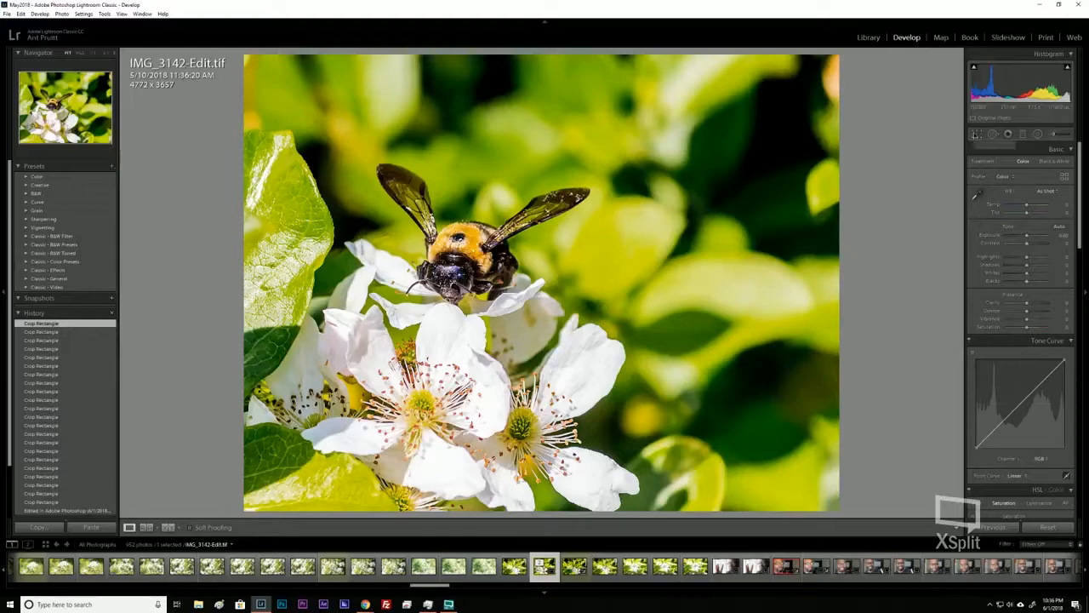
# Enlarge the landscape crop to about 5419 x 3773 pixels to include more surrounding foliage, and apply it
pyautogui.click(976, 136)
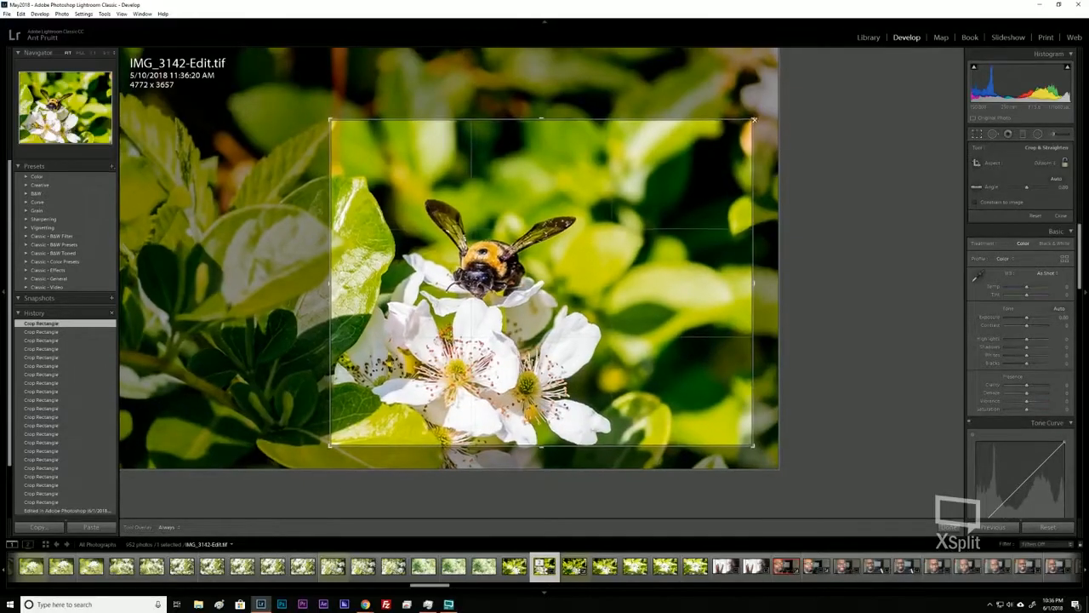
pyautogui.moveTo(753, 120); pyautogui.dragTo(763, 112)
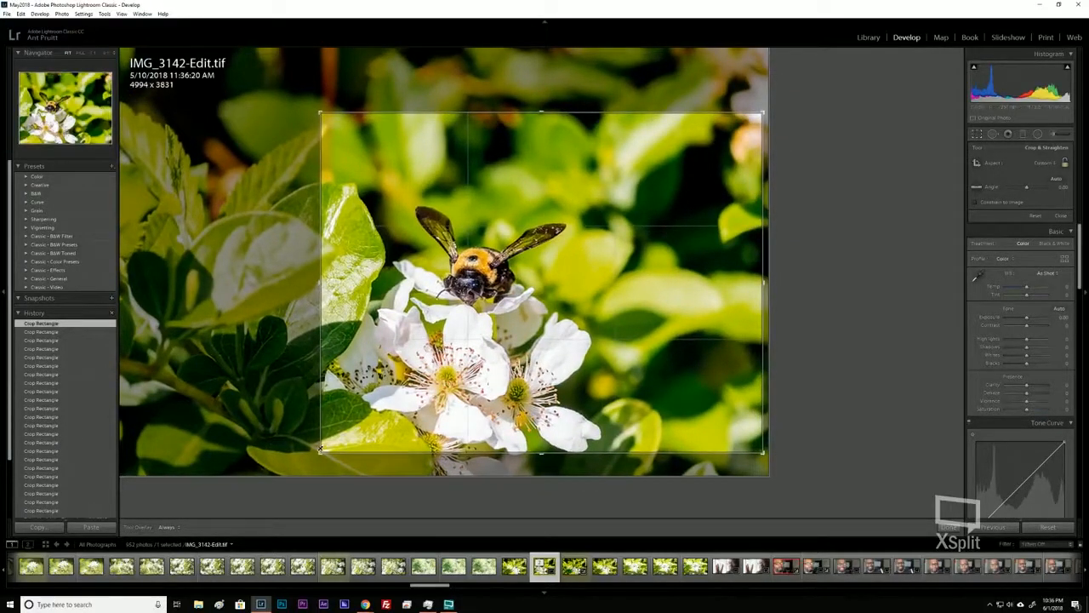
pyautogui.moveTo(321, 449)
pyautogui.mouseDown()
pyautogui.moveTo(309, 467)
pyautogui.moveTo(310, 449)
pyautogui.mouseUp()
pyautogui.moveTo(309, 117); pyautogui.dragTo(305, 110)
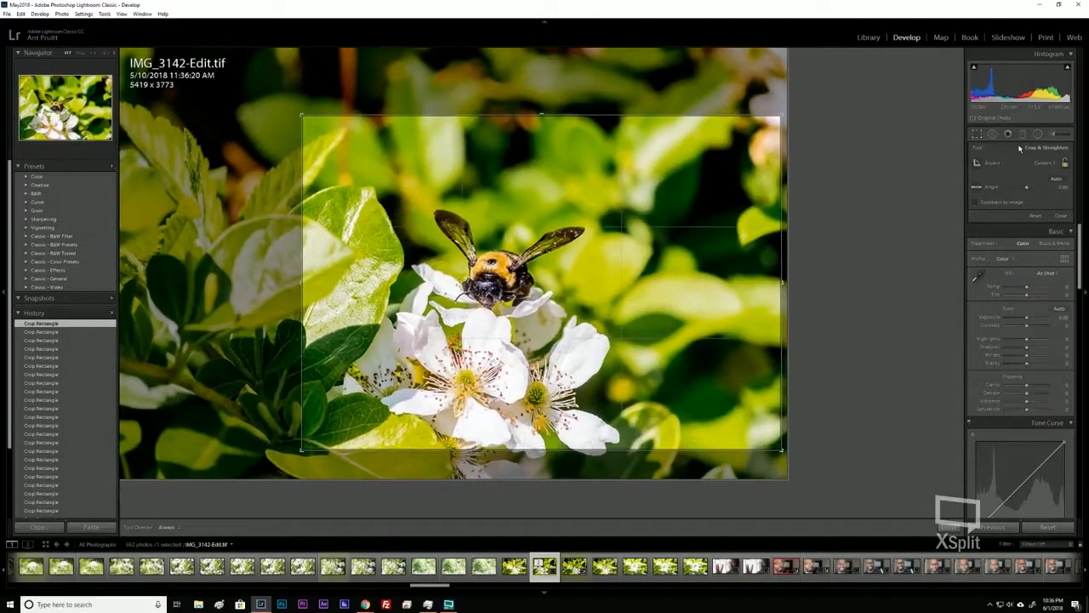
pyautogui.click(981, 134)
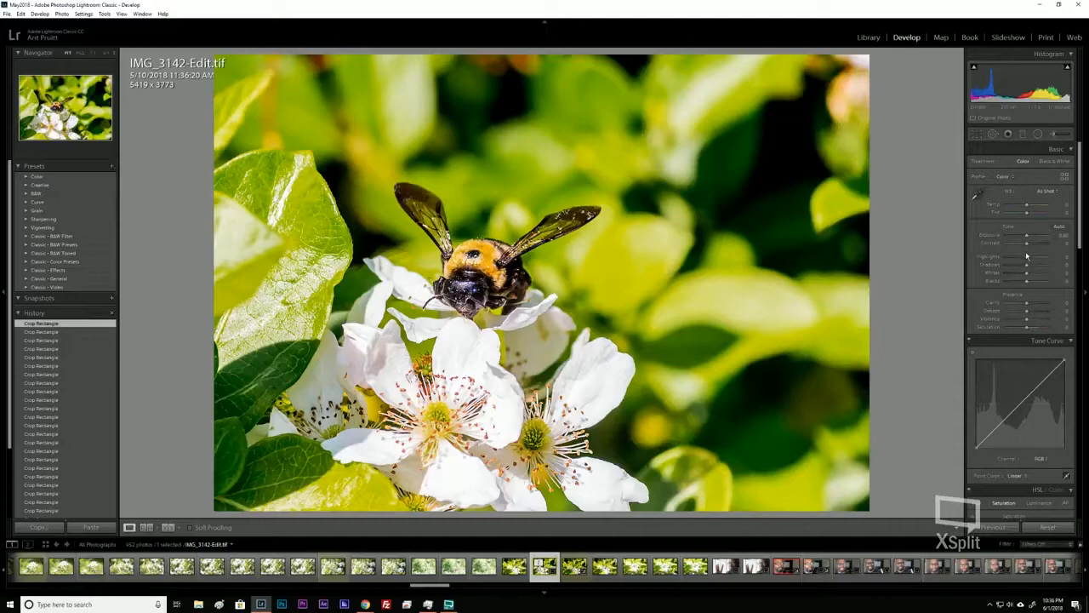
# Inspect the bee's head at full magnification, and set Highlights to -61, Shadows to +34, Whites to +5 and Blacks to +20
pyautogui.click(469, 284)
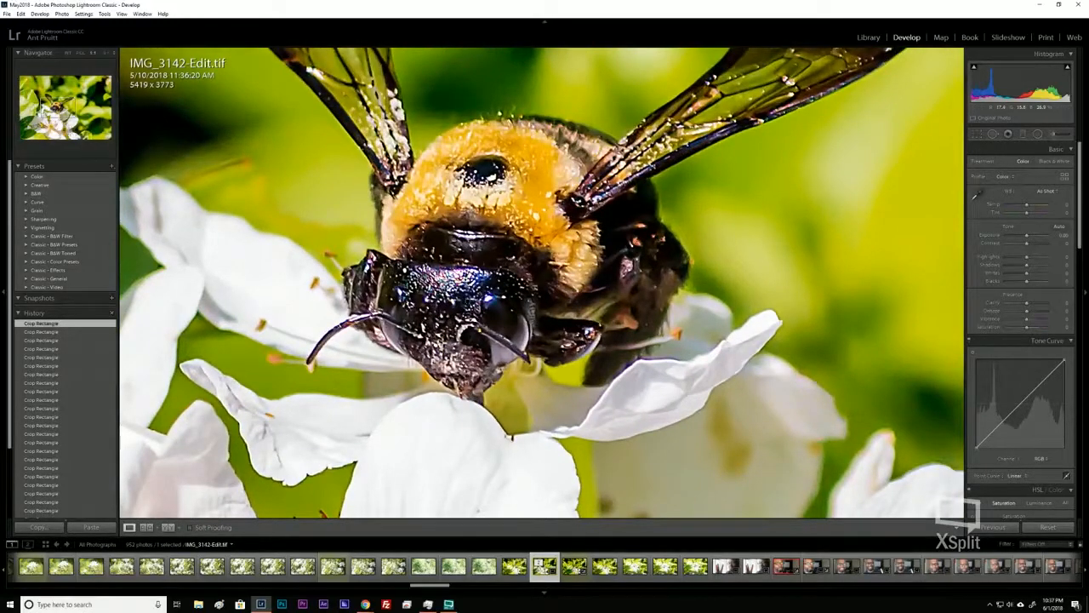
pyautogui.click(502, 305)
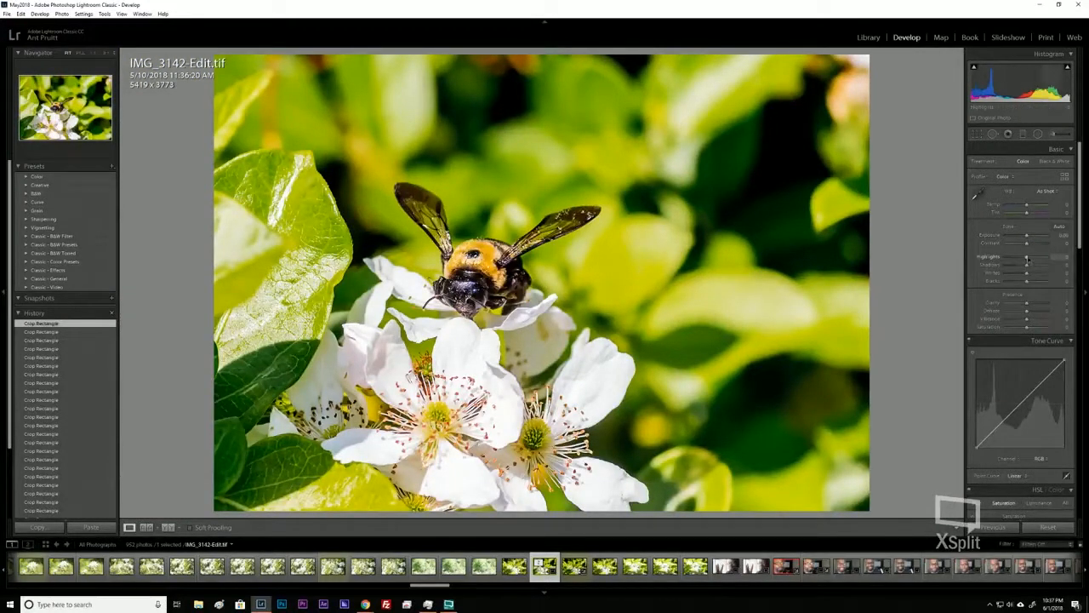
pyautogui.moveTo(1027, 258); pyautogui.dragTo(1016, 259)
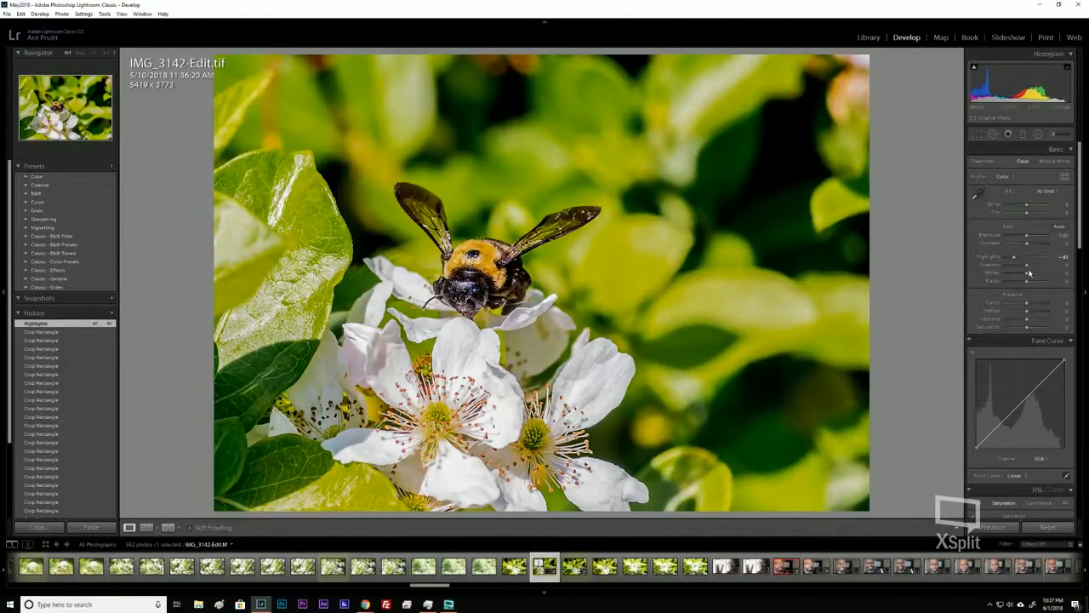
pyautogui.moveTo(1028, 266); pyautogui.dragTo(1032, 266)
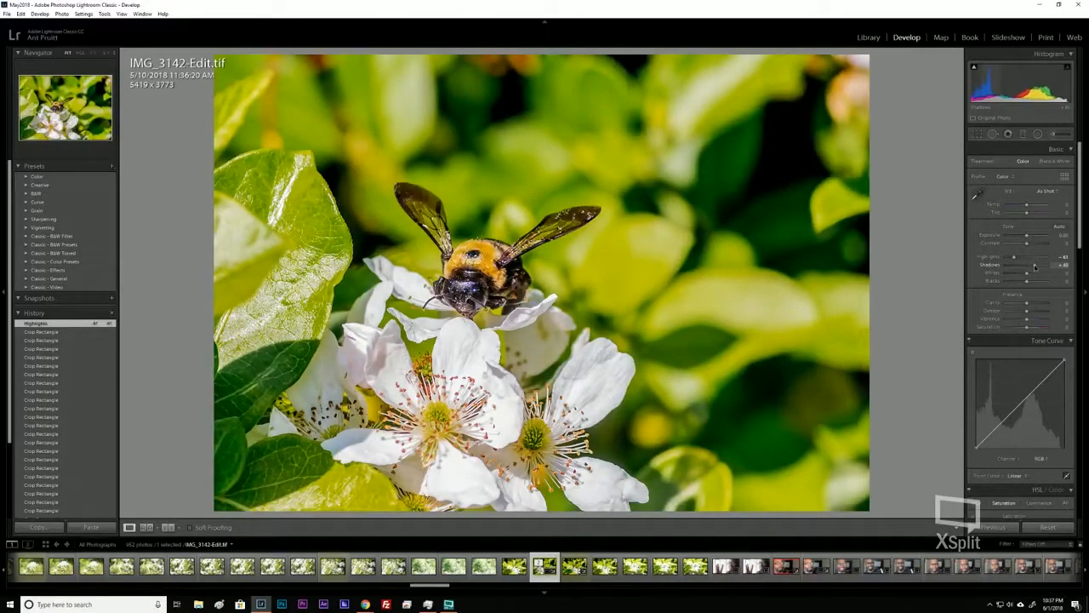
pyautogui.moveTo(1033, 267); pyautogui.dragTo(1033, 267)
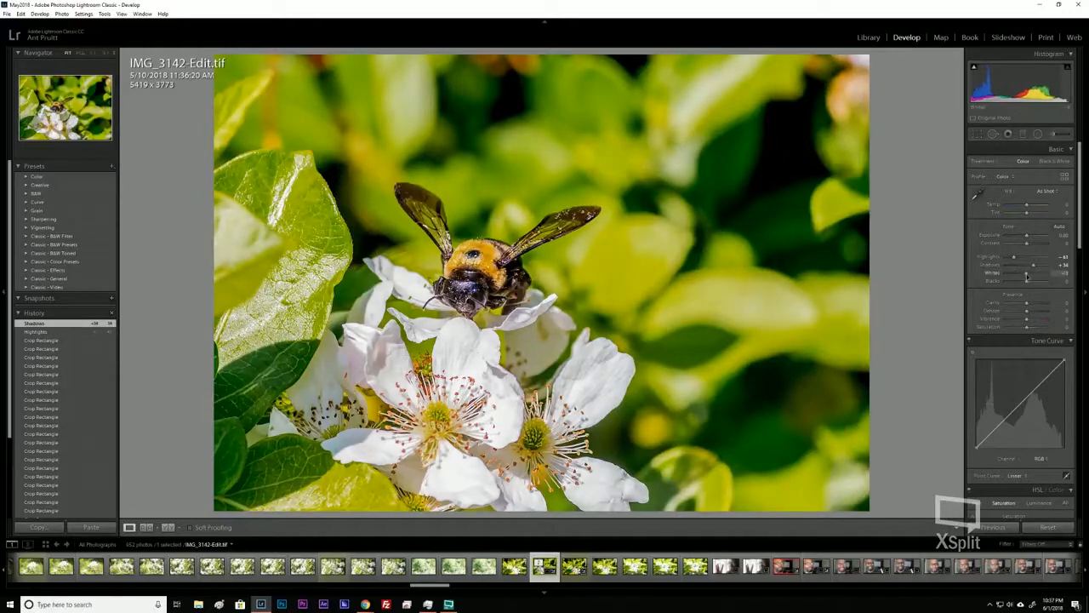
pyautogui.moveTo(1028, 277); pyautogui.dragTo(1027, 277)
pyautogui.moveTo(1030, 283)
pyautogui.mouseDown()
pyautogui.moveTo(1014, 287)
pyautogui.moveTo(1033, 287)
pyautogui.mouseUp()
# Reframe the crop down to the photo's lower edge with the bee near the center, about 5603 x 4595 pixels, and apply it
pyautogui.click(976, 134)
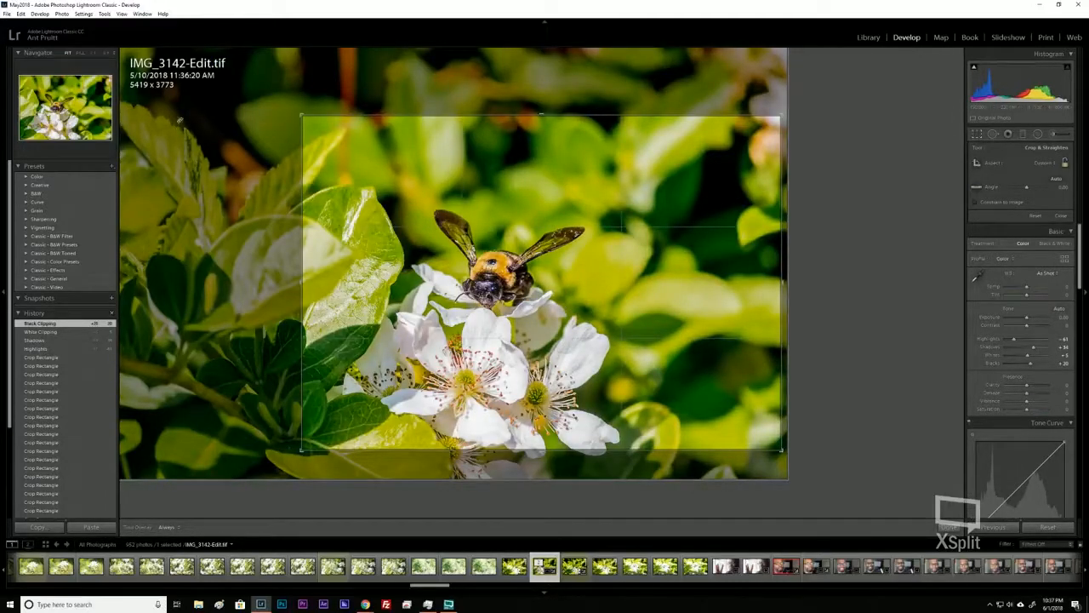
pyautogui.moveTo(300, 113); pyautogui.dragTo(276, 93)
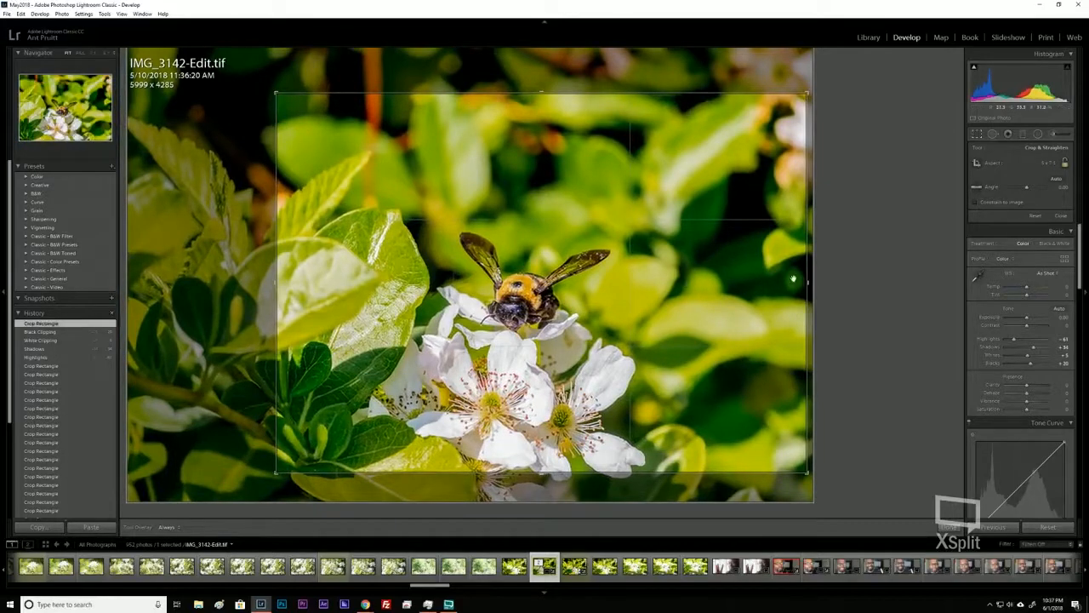
pyautogui.moveTo(809, 280); pyautogui.dragTo(846, 279)
pyautogui.moveTo(705, 475); pyautogui.dragTo(714, 503)
pyautogui.moveTo(391, 272); pyautogui.dragTo(431, 273)
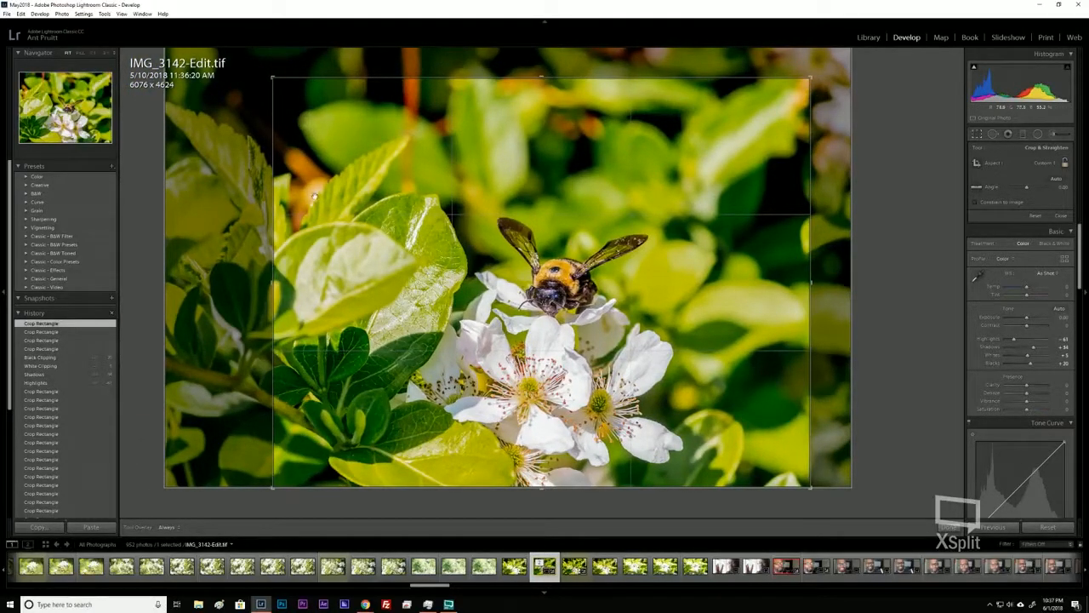
pyautogui.moveTo(273, 76); pyautogui.dragTo(295, 80)
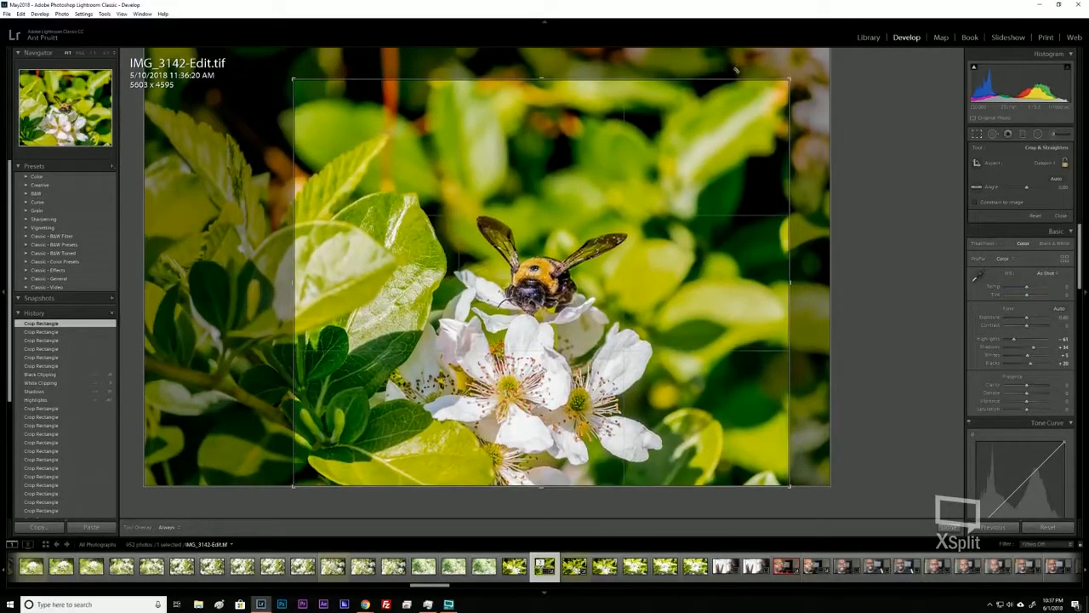
pyautogui.click(976, 135)
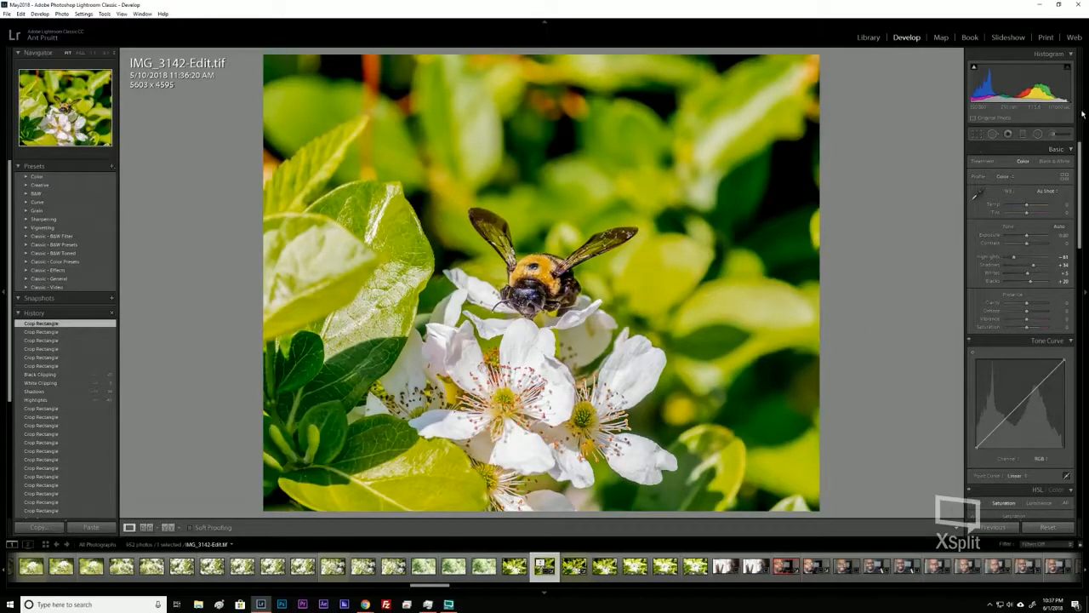
# Expand the crop upward and sideways to about 6153 x 4817 pixels and apply it
pyautogui.click(976, 137)
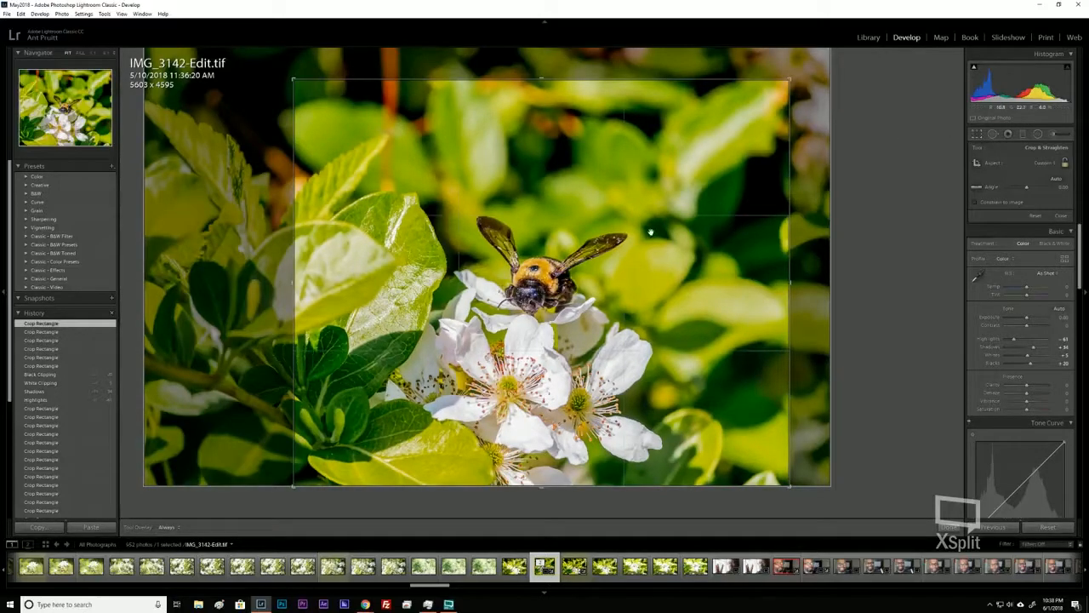
pyautogui.moveTo(293, 81); pyautogui.dragTo(279, 70)
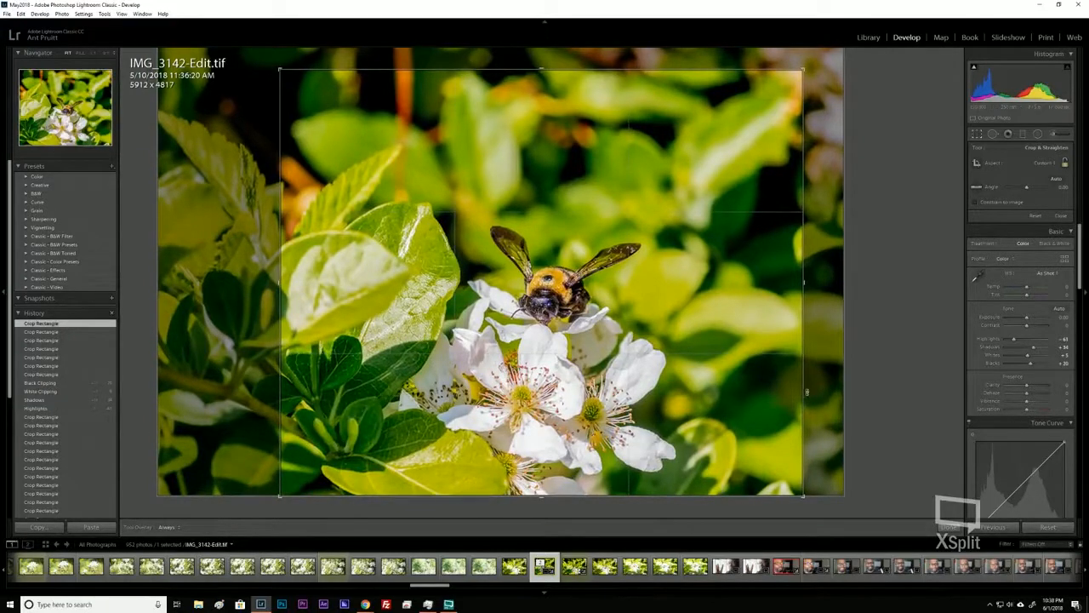
pyautogui.moveTo(809, 391); pyautogui.dragTo(827, 389)
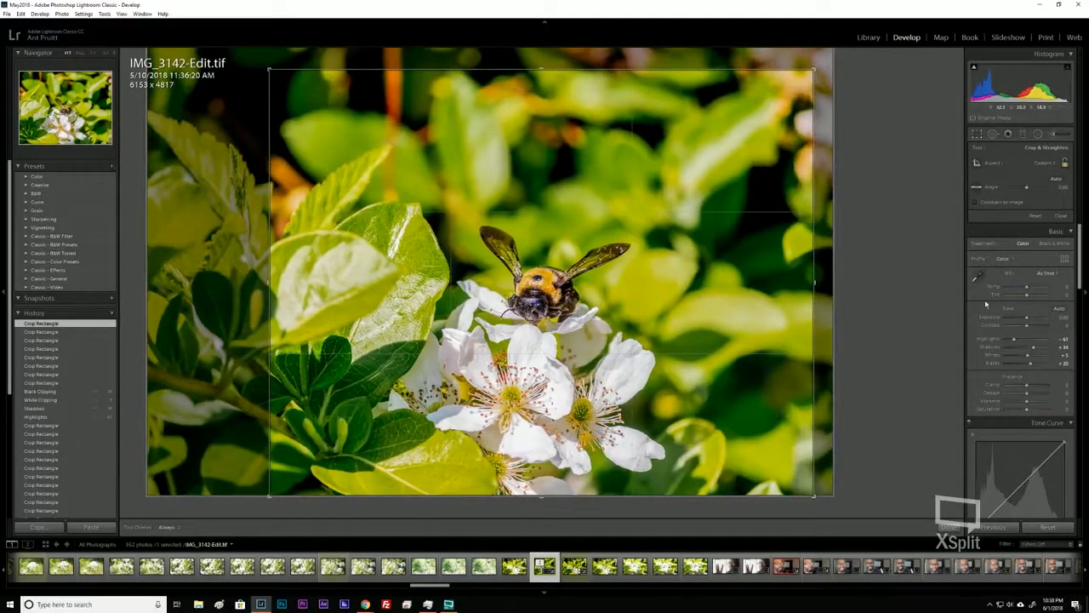
pyautogui.click(977, 134)
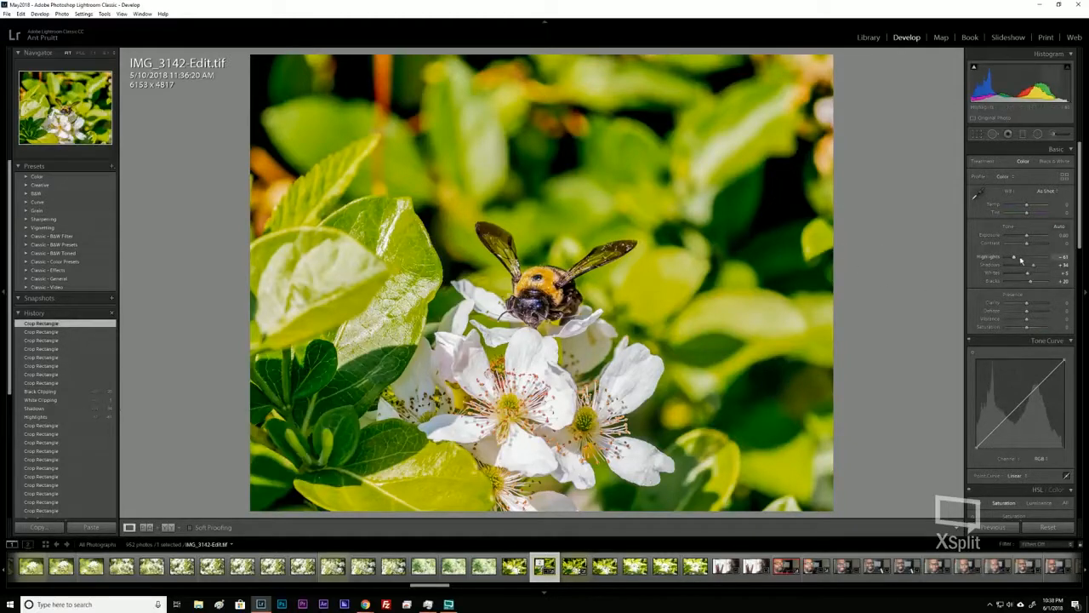
# Refine the tone by setting Highlights to -67 and Shadows to +18
pyautogui.moveTo(1018, 261); pyautogui.dragTo(1028, 269)
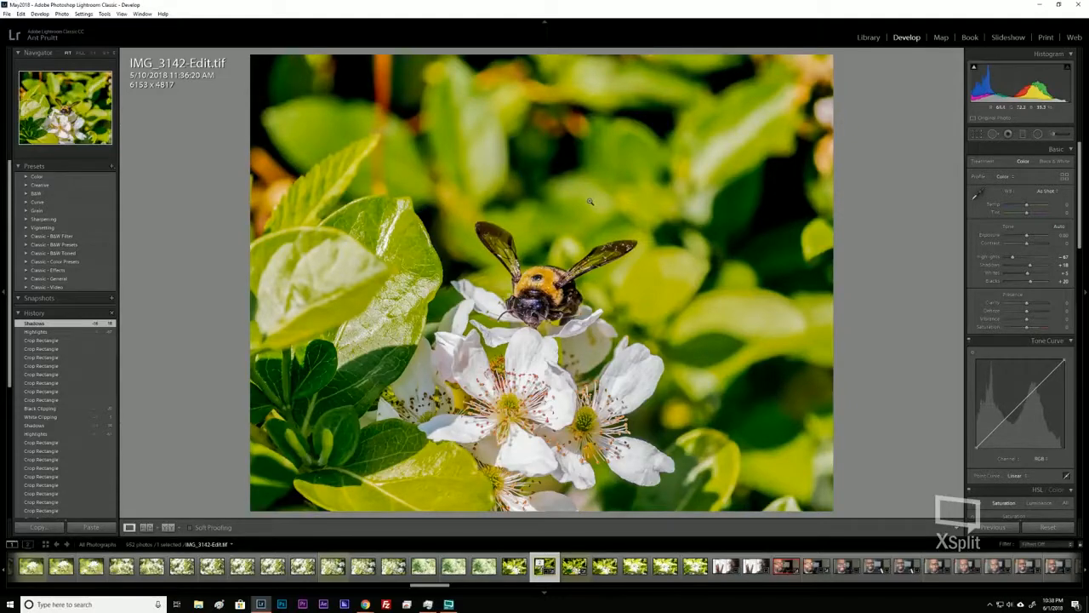
# Expand the crop upward and sideways to about 6569 x 4913 pixels and apply it
pyautogui.click(977, 134)
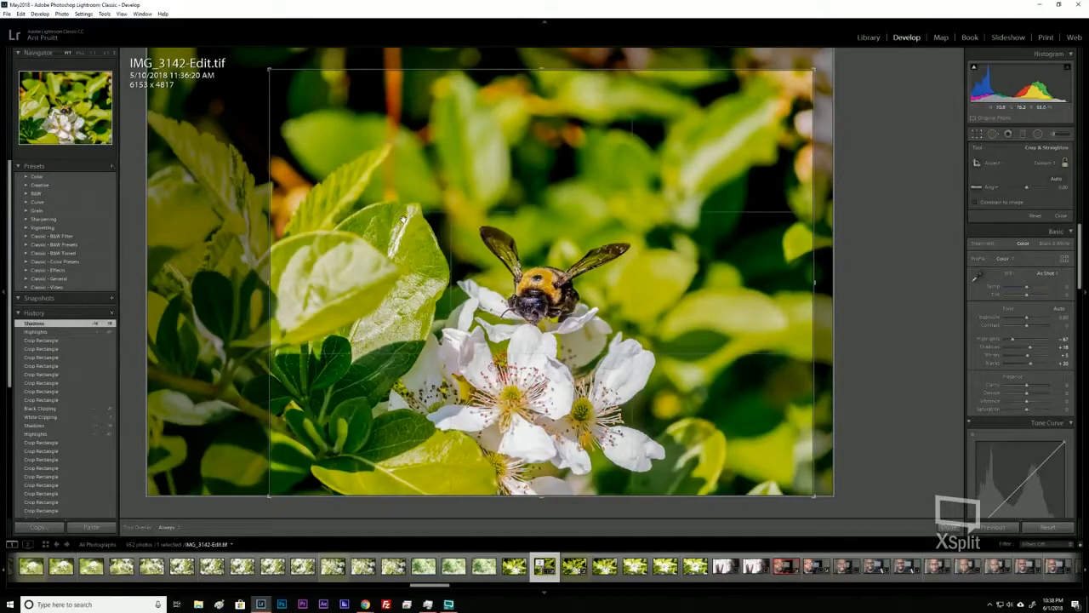
pyautogui.moveTo(269, 68)
pyautogui.mouseDown()
pyautogui.moveTo(256, 83)
pyautogui.moveTo(257, 65)
pyautogui.mouseUp()
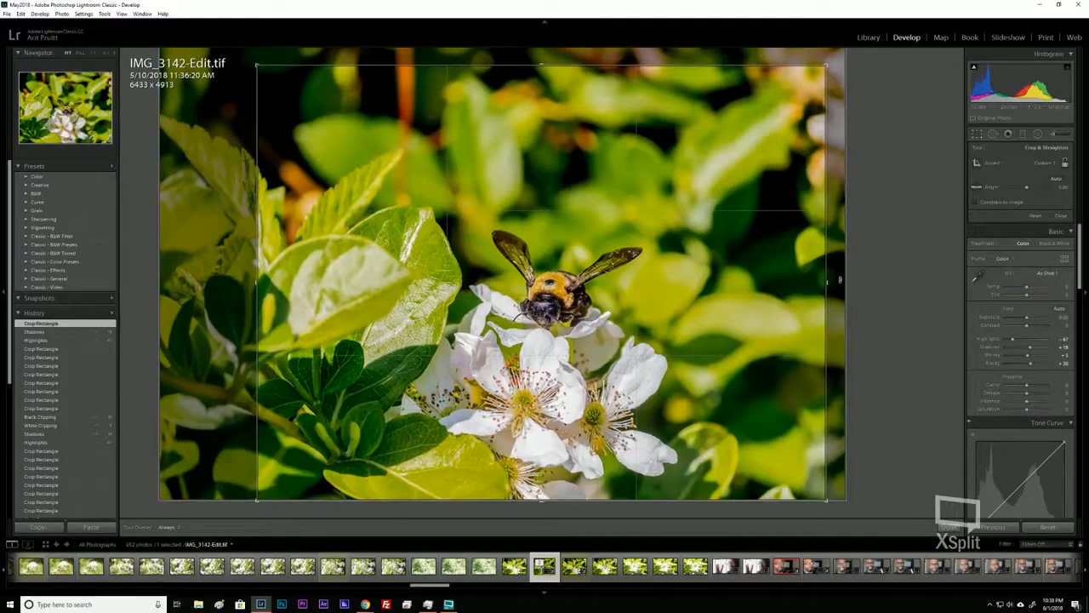
pyautogui.moveTo(827, 281); pyautogui.dragTo(864, 273)
pyautogui.click(976, 133)
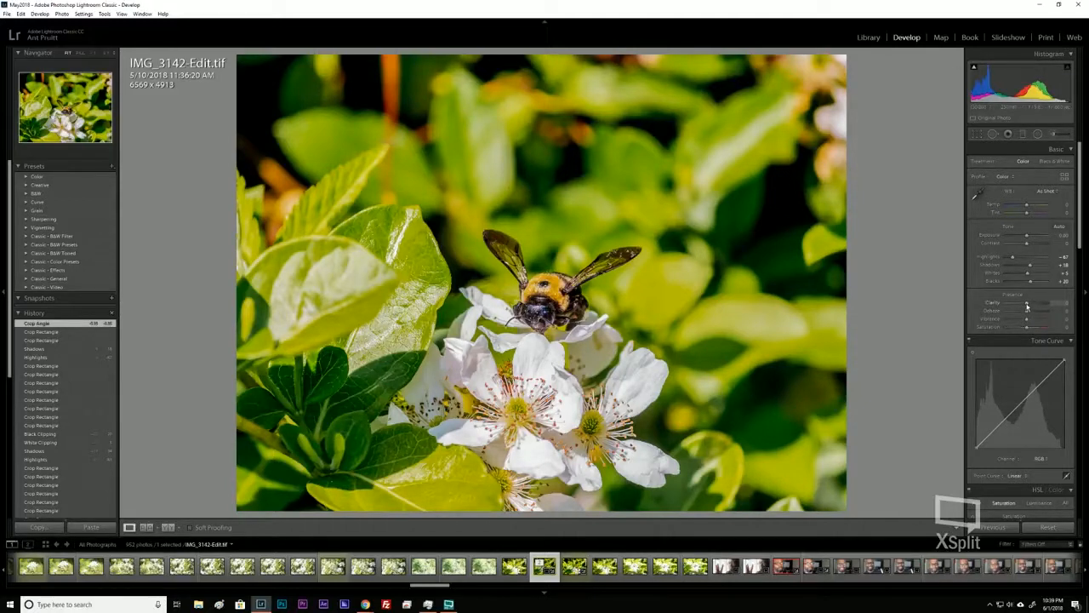
# Enable Remove Chromatic Aberration and set the Luminance noise reduction to 10
pyautogui.scroll(-10, 981, 307)
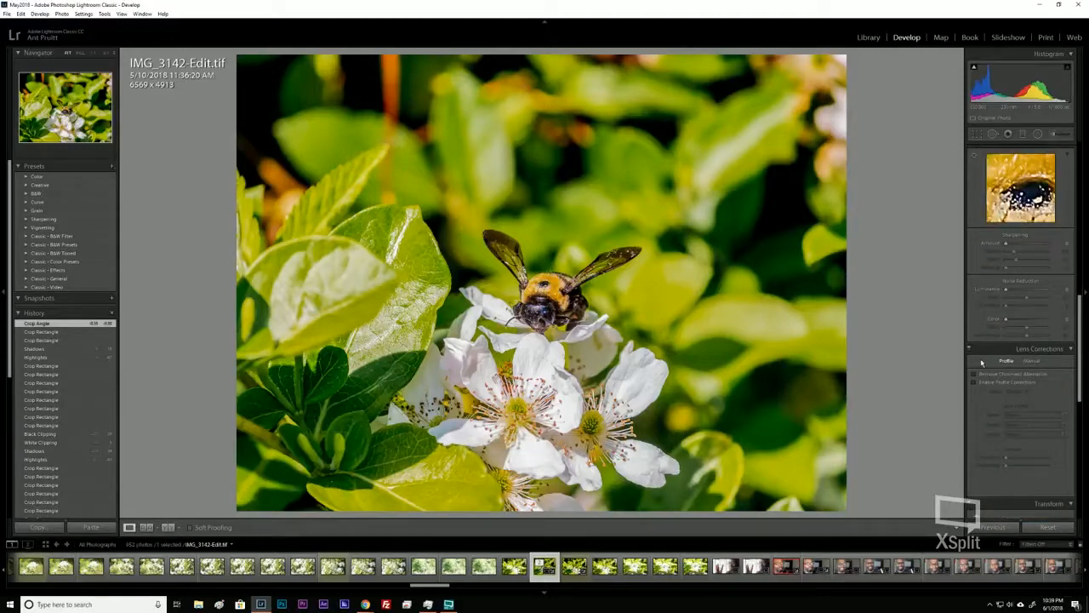
pyautogui.click(978, 375)
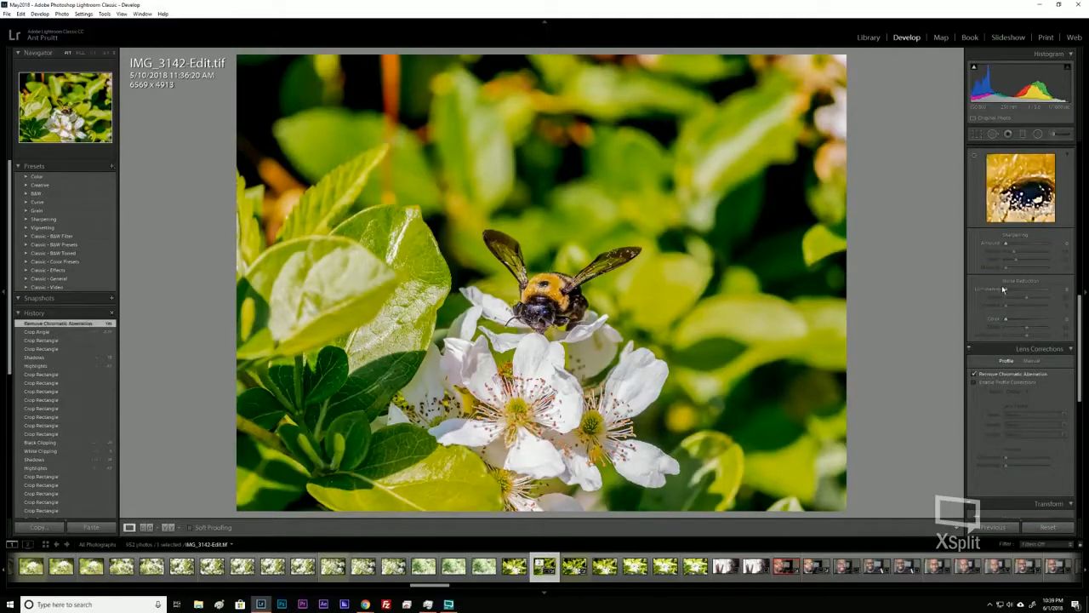
pyautogui.moveTo(1007, 291); pyautogui.dragTo(1009, 295)
# Soften the photo slightly by setting Clarity to -4
pyautogui.scroll(5, 987, 251)
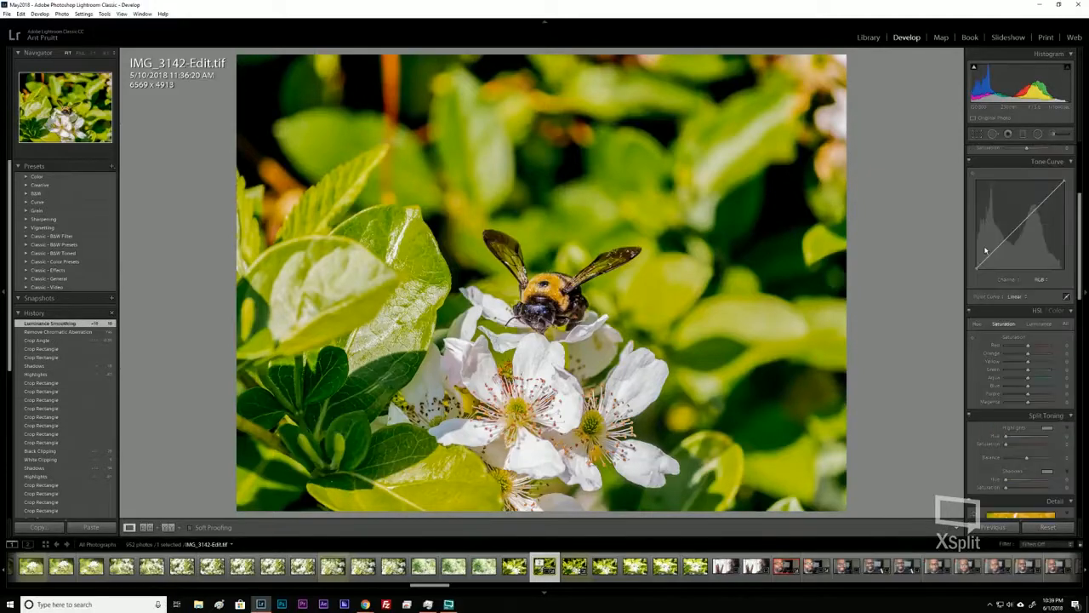
pyautogui.scroll(3, 985, 250)
pyautogui.click(1027, 304)
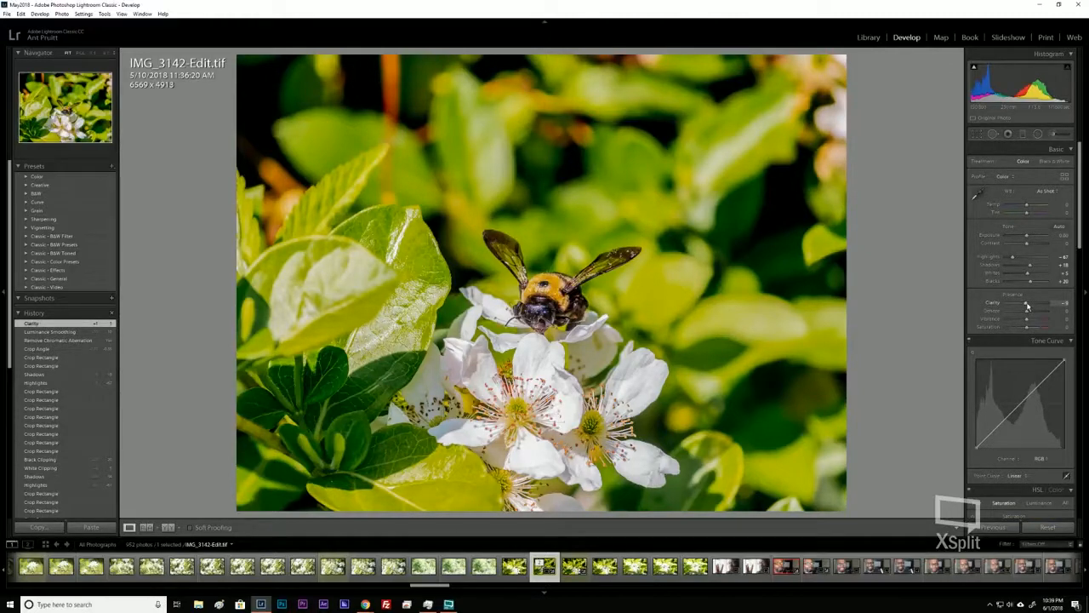
pyautogui.moveTo(1027, 306); pyautogui.dragTo(1026, 306)
# Set Highlights to -79, Shadows to +44, Whites to -22, Blacks to -42 and Exposure to +0.20
pyautogui.moveTo(1013, 259); pyautogui.dragTo(1018, 285)
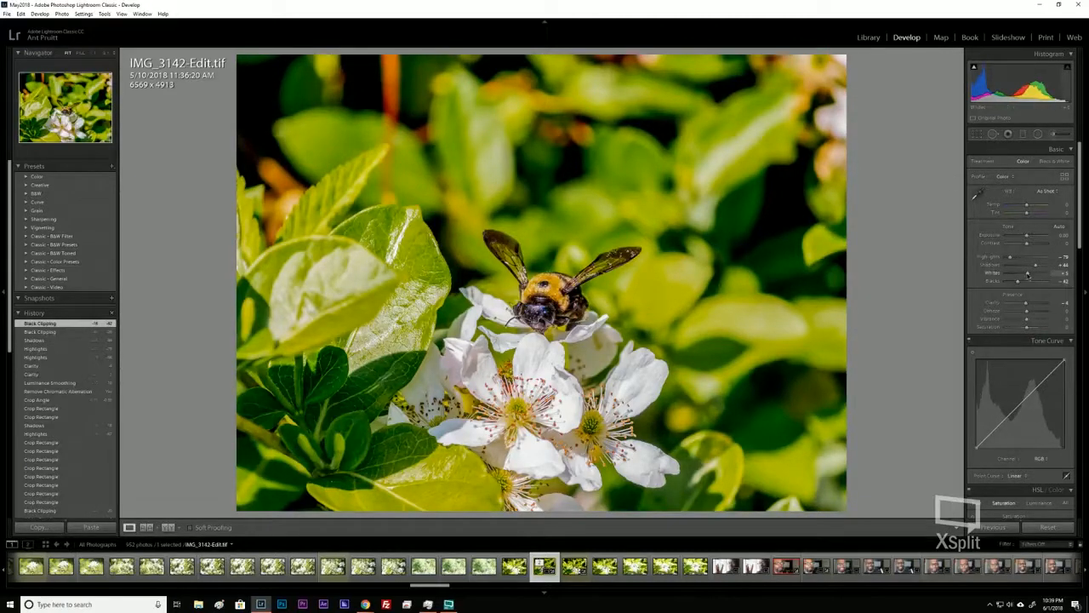
pyautogui.moveTo(1025, 274); pyautogui.dragTo(1022, 275)
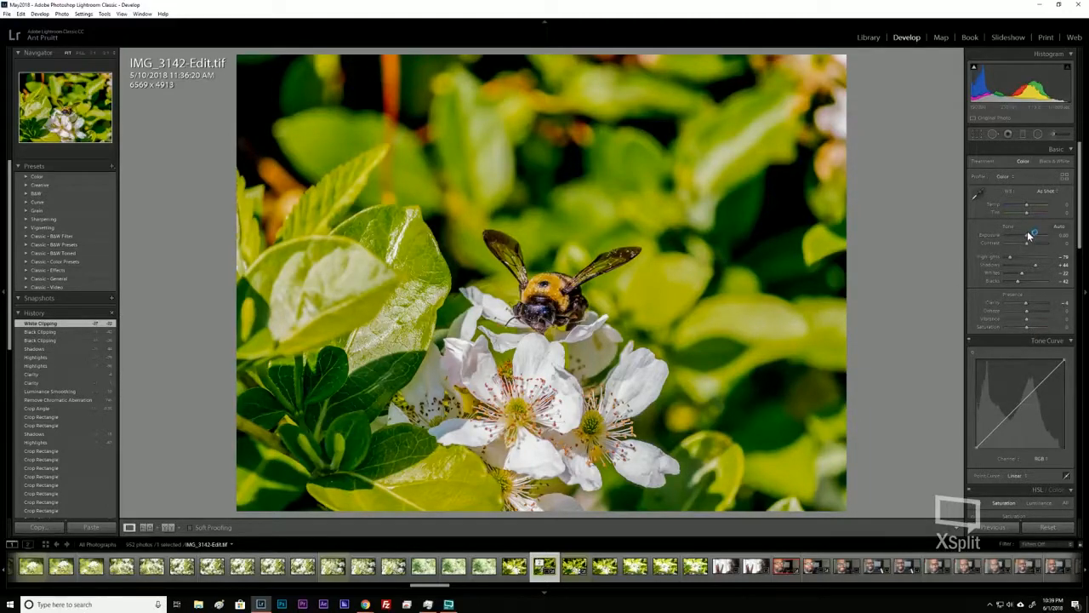
pyautogui.moveTo(1027, 235); pyautogui.dragTo(1028, 236)
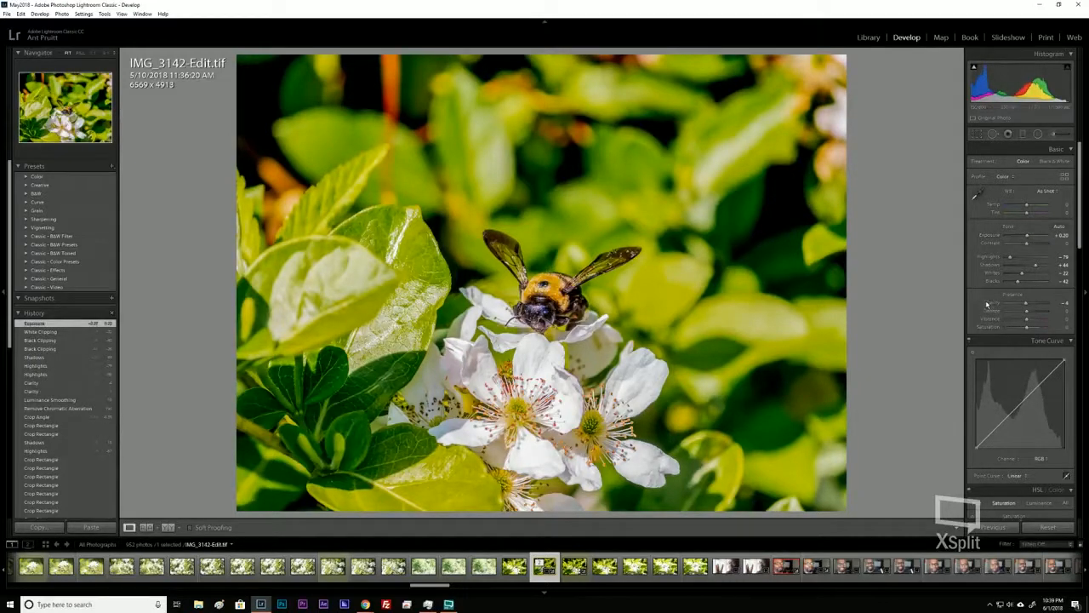
# Darken the photo's edges by lowering the post-crop vignette Amount to -100
pyautogui.scroll(-10, 986, 303)
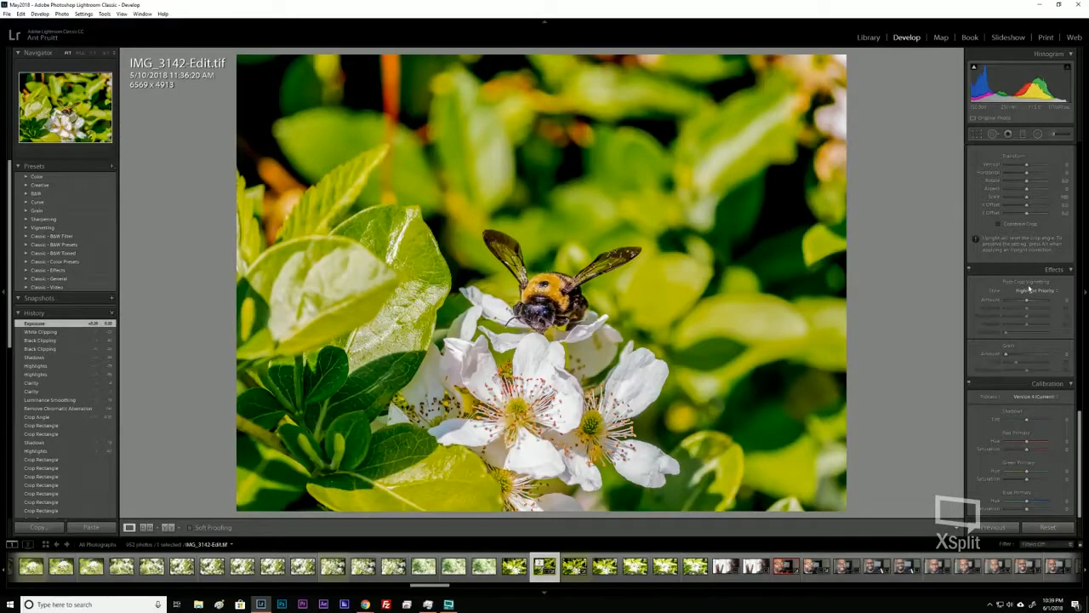
pyautogui.click(1028, 303)
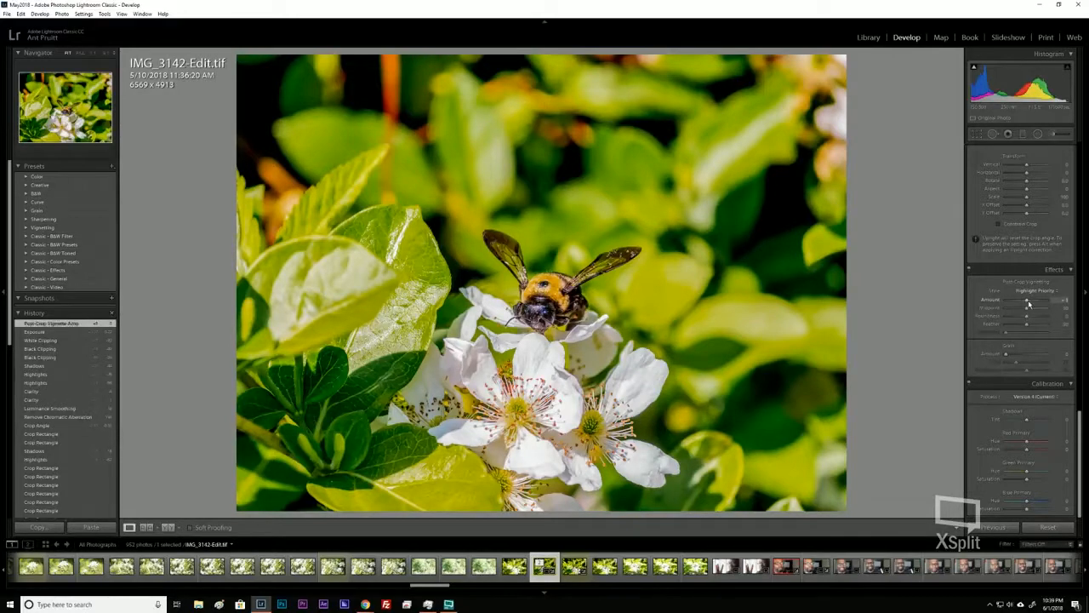
pyautogui.press('Down')
pyautogui.press('Down')
pyautogui.press('Down')
pyautogui.press('Down')
pyautogui.press('Down')
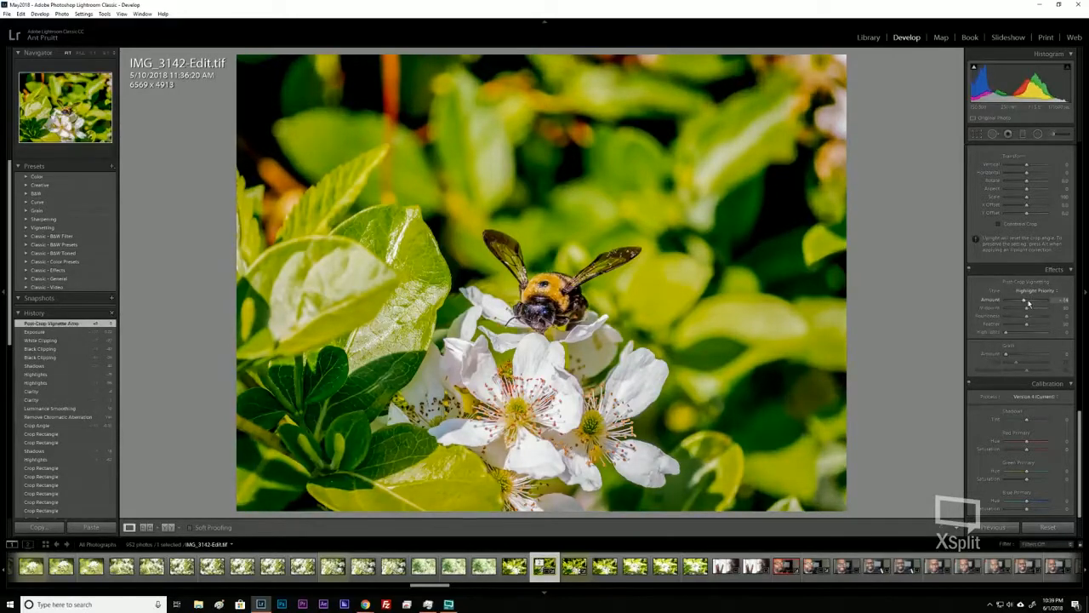
pyautogui.press('Down')
pyautogui.press('Down')
pyautogui.press('Down')
pyautogui.press('Down')
pyautogui.press('Down')
pyautogui.press('Down')
pyautogui.press('Down')
pyautogui.press('Down')
pyautogui.press('Down')
pyautogui.press('Down')
pyautogui.press('Down')
pyautogui.press('Down')
pyautogui.press('Down')
pyautogui.press('Down')
pyautogui.press('Down')
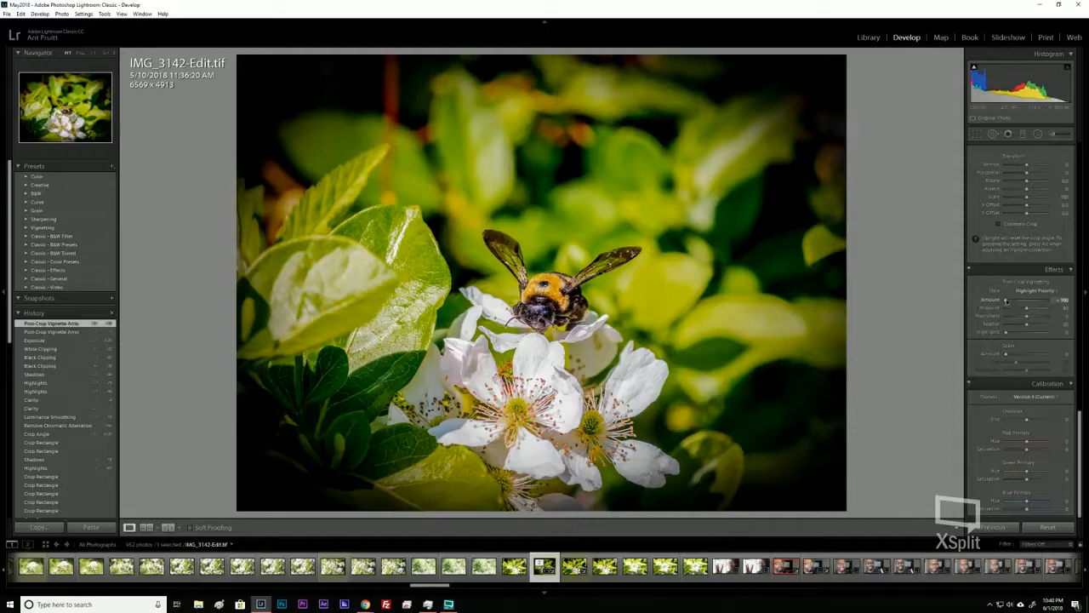
# Soften the post-crop vignette by setting its Amount to -44 and Feather to 77
pyautogui.moveTo(1008, 300); pyautogui.dragTo(1013, 302)
pyautogui.press('ctrl')
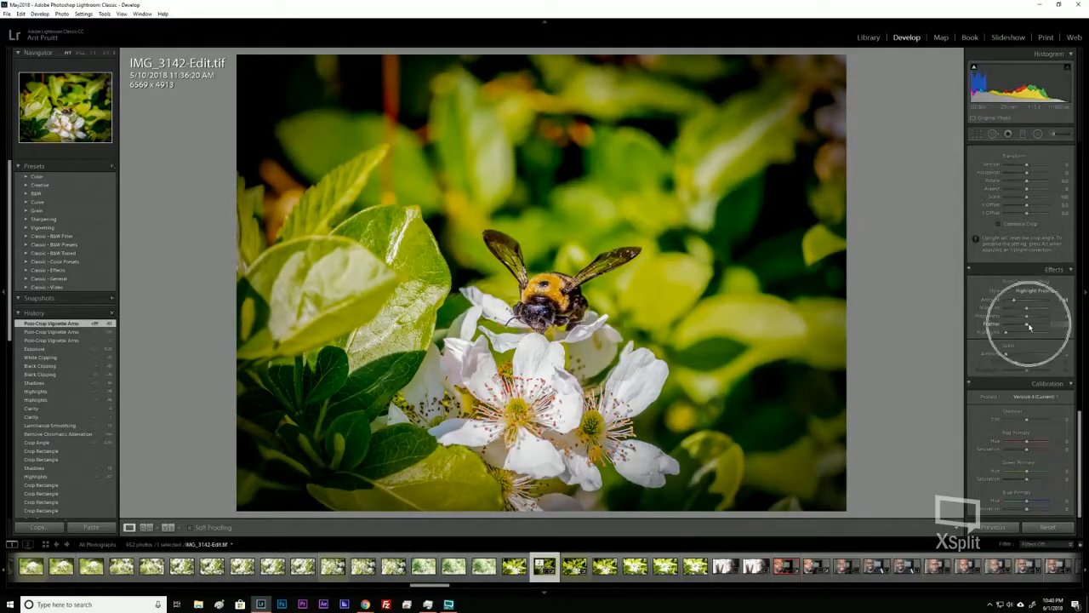
pyautogui.press('ctrl')
pyautogui.moveTo(1027, 327); pyautogui.dragTo(1039, 327)
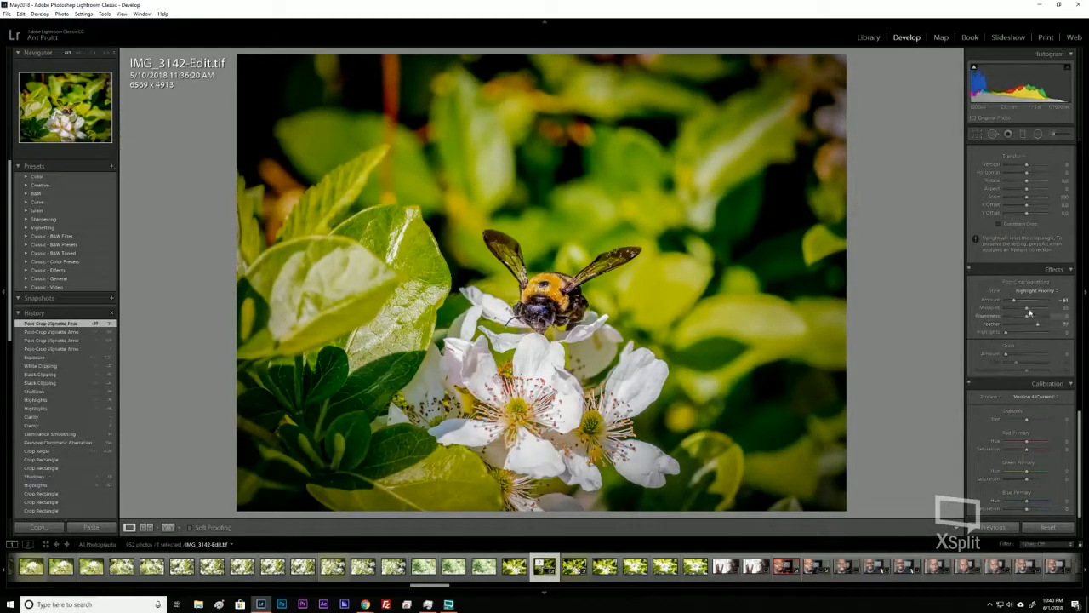
pyautogui.click(1015, 300)
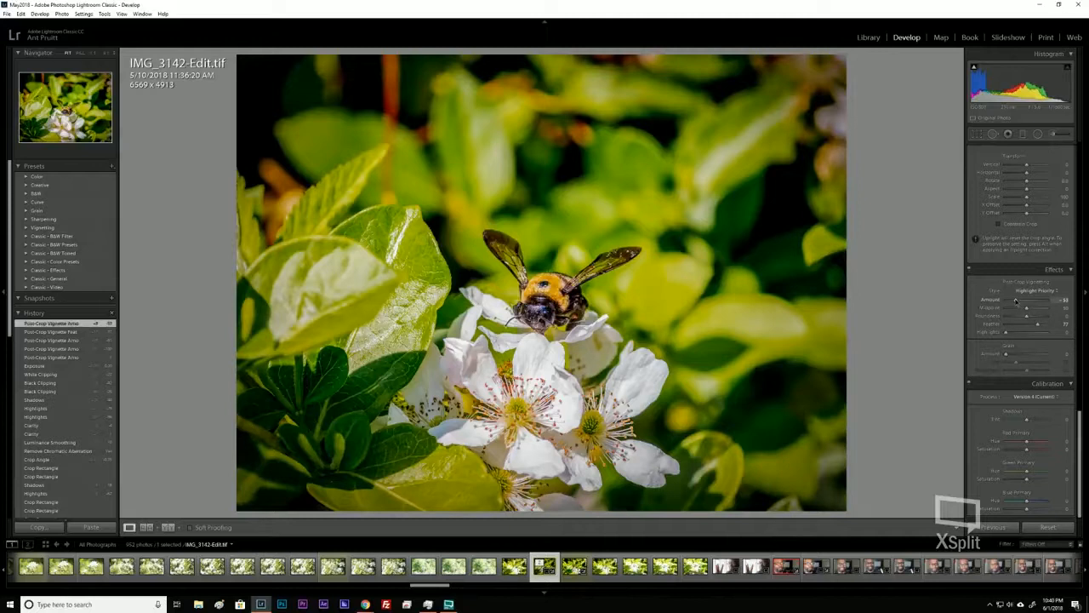
pyautogui.moveTo(1017, 302); pyautogui.dragTo(1017, 302)
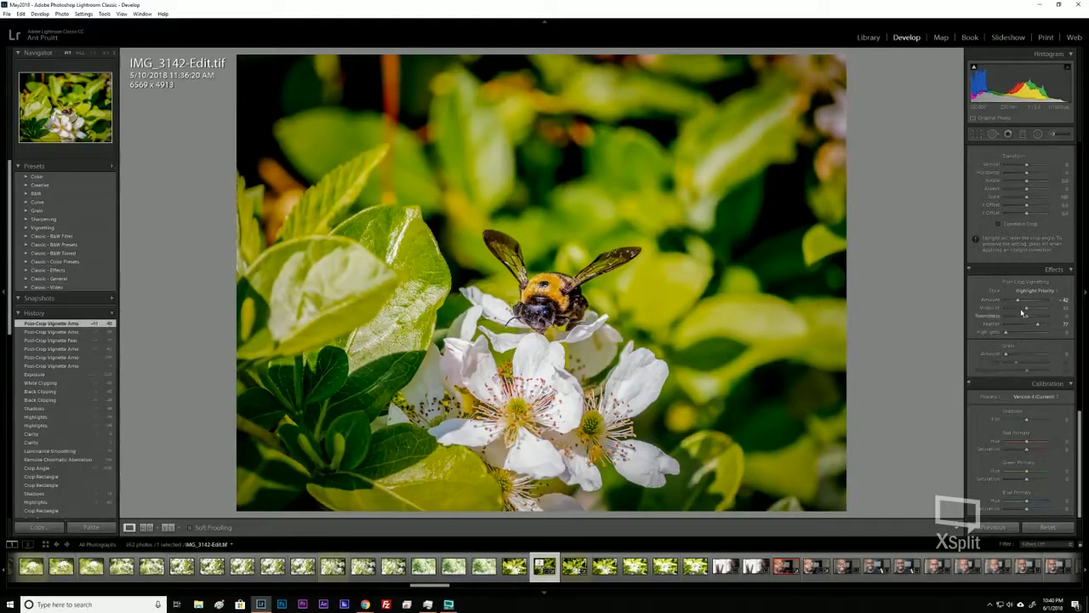
pyautogui.moveTo(1019, 303); pyautogui.dragTo(1019, 303)
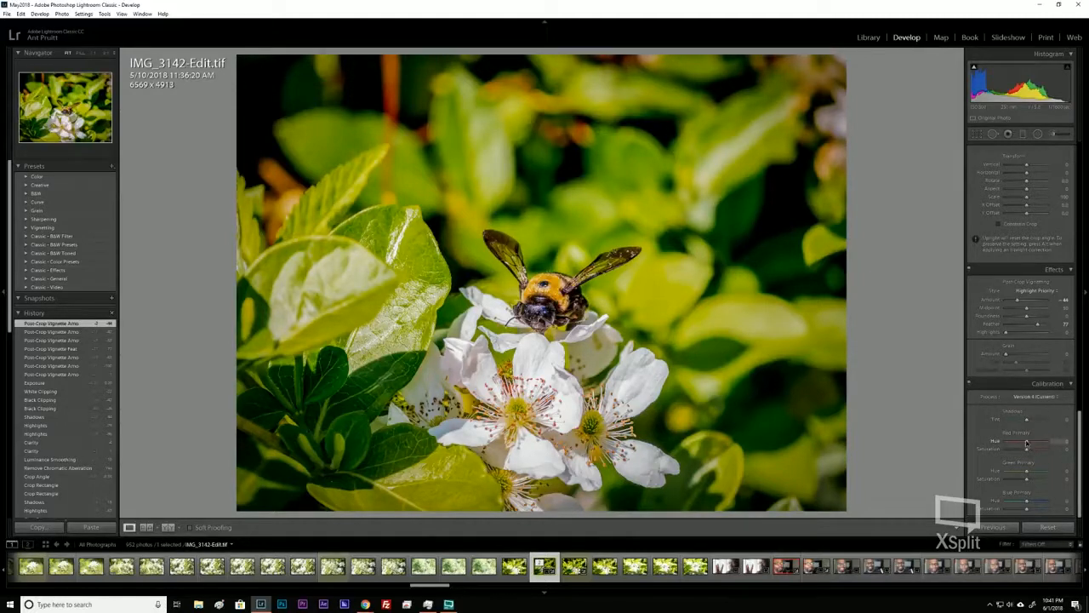
# In the camera calibration, set the Red Primary Hue to +24 and the Blue Primary Hue to -28
pyautogui.moveTo(1027, 444); pyautogui.dragTo(1032, 442)
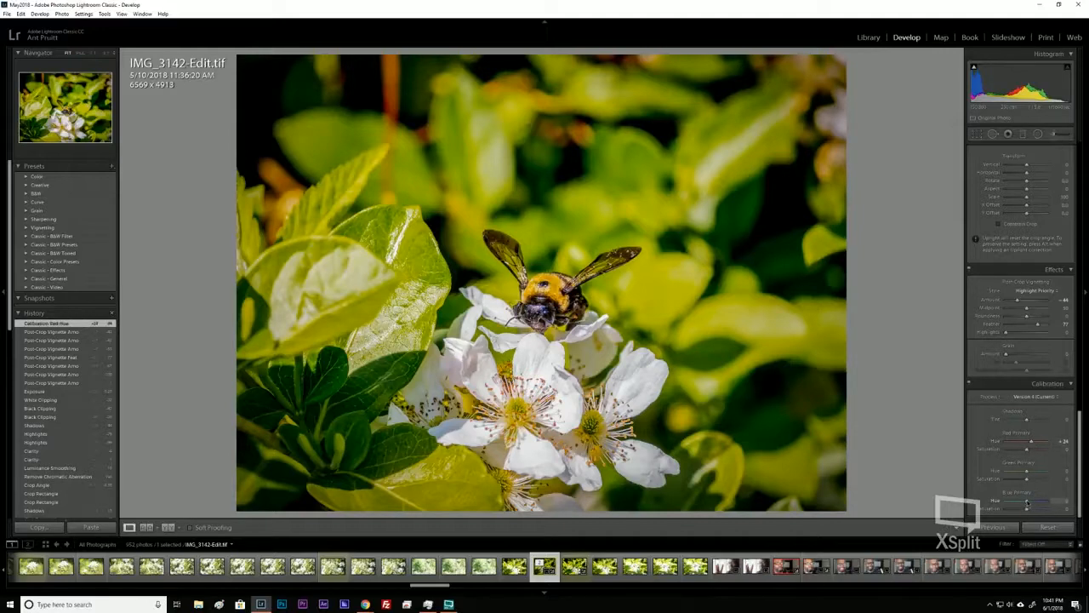
pyautogui.moveTo(1025, 504); pyautogui.dragTo(1021, 505)
pyautogui.moveTo(1021, 501); pyautogui.dragTo(1023, 506)
pyautogui.moveTo(1022, 503); pyautogui.dragTo(1023, 503)
pyautogui.press('ctrl')
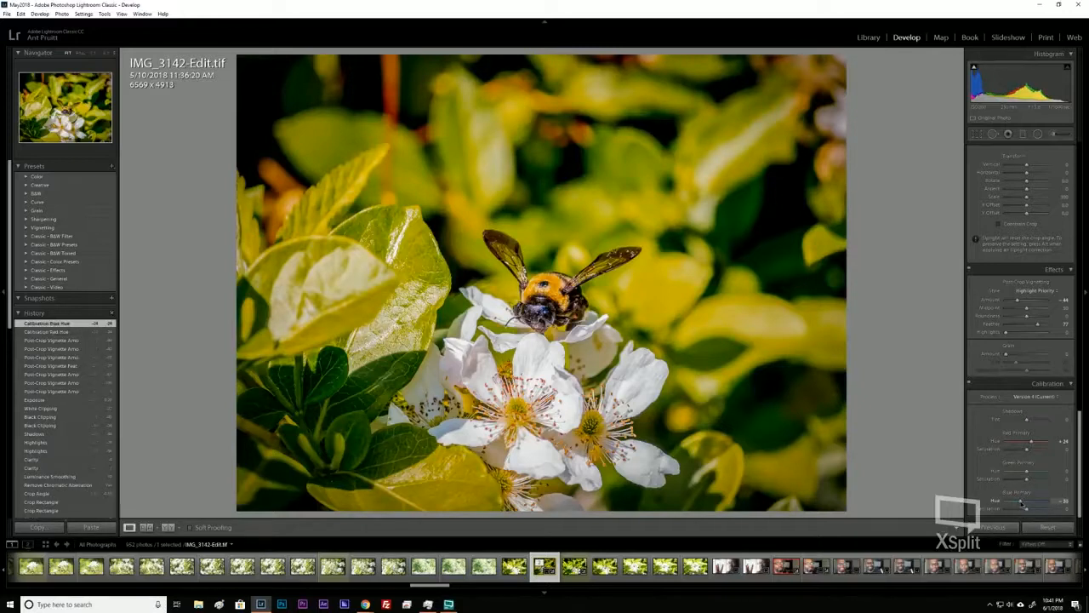
pyautogui.moveTo(1021, 503); pyautogui.dragTo(1021, 503)
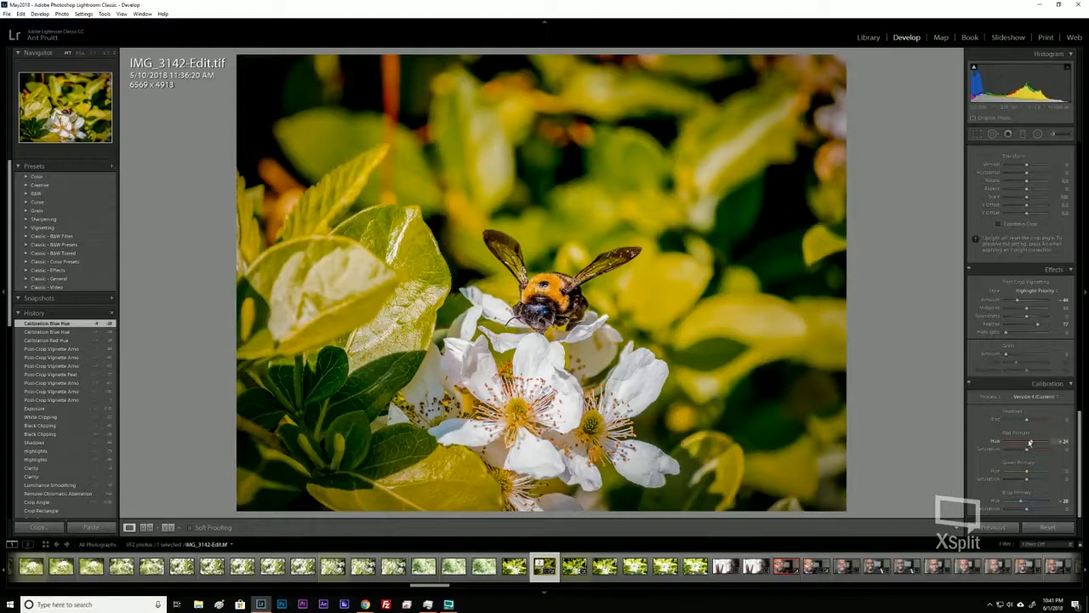
# Try the Red Primary Hue at +100 and settle on +7
pyautogui.moveTo(1031, 442); pyautogui.dragTo(1038, 445)
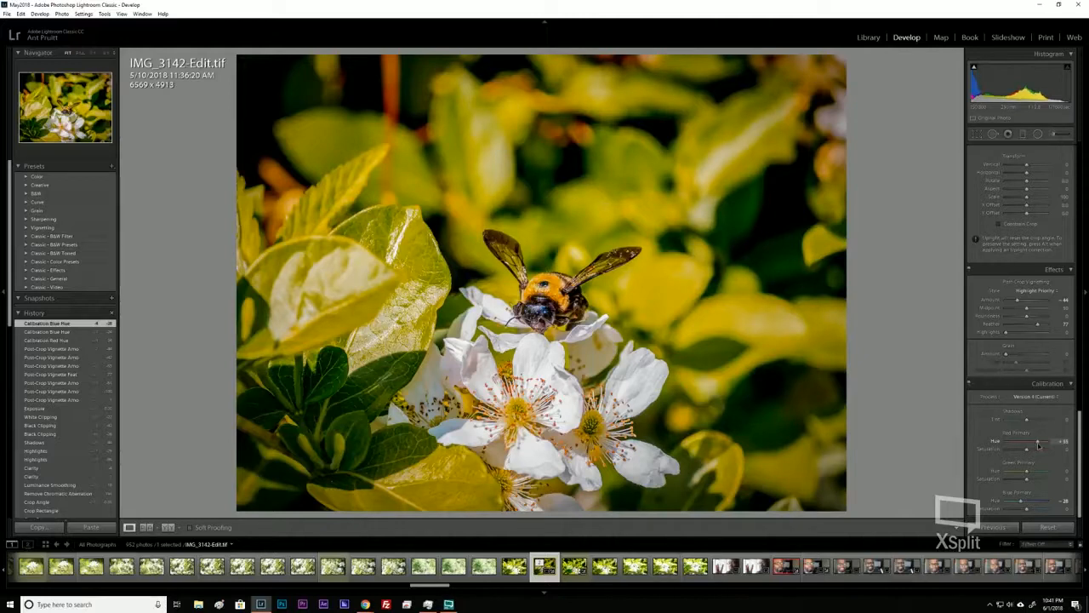
pyautogui.moveTo(1040, 445); pyautogui.dragTo(1049, 445)
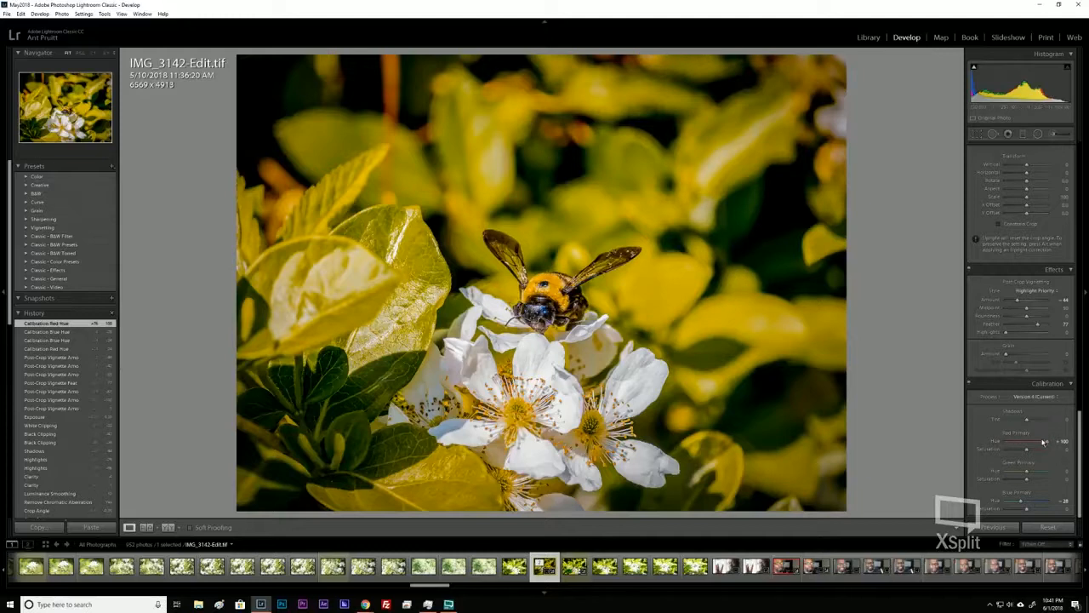
pyautogui.moveTo(1047, 442); pyautogui.dragTo(1026, 446)
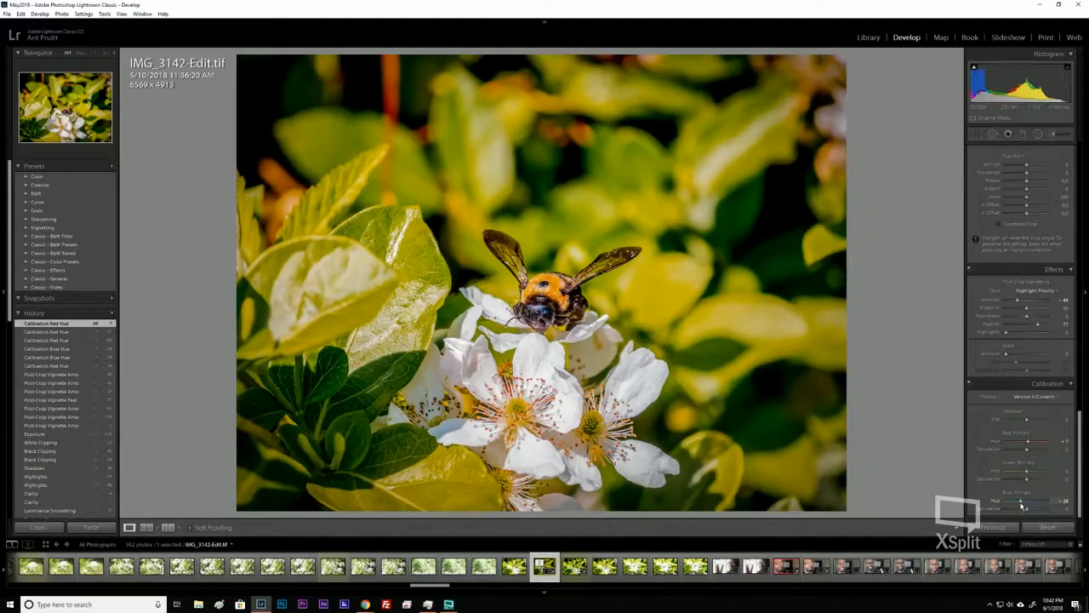
# Try the Blue Primary Hue at -100 and settle on -15 to keep the foliage green
pyautogui.moveTo(1022, 502); pyautogui.dragTo(987, 507)
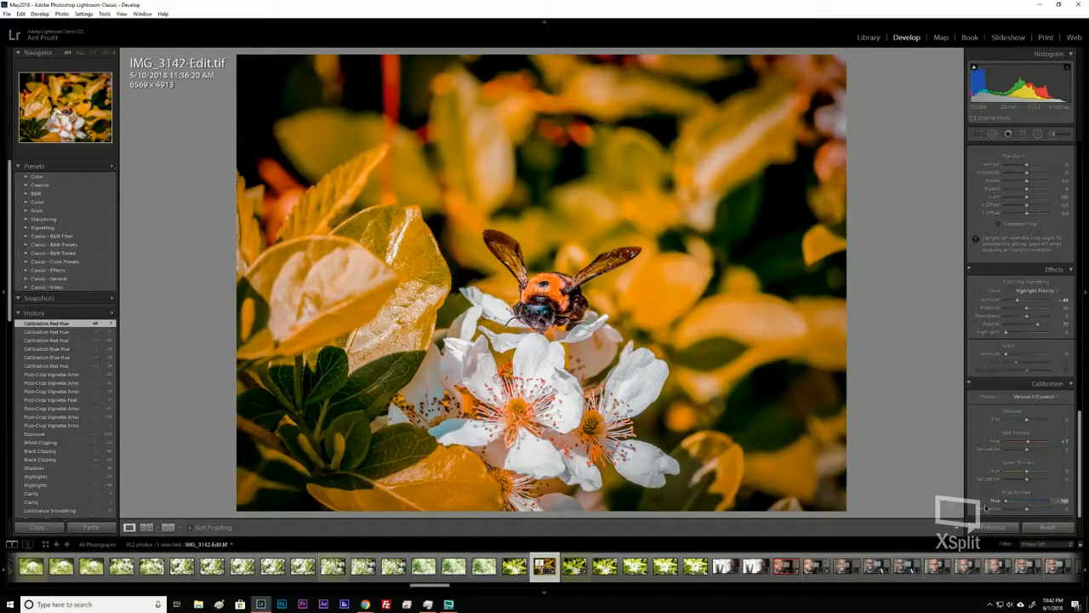
pyautogui.moveTo(986, 508); pyautogui.dragTo(987, 508)
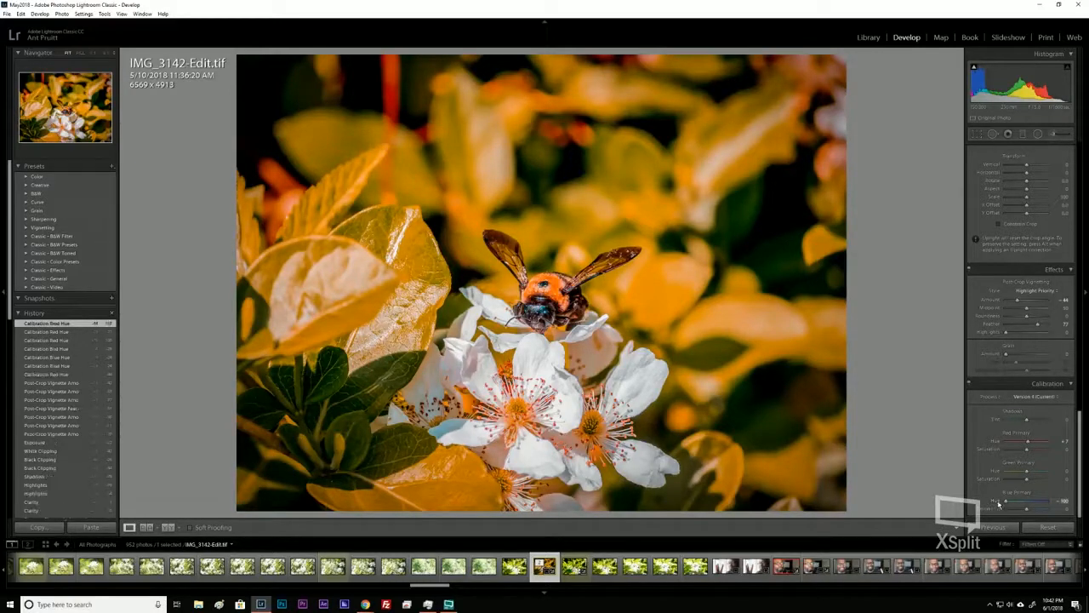
pyautogui.press('ctrl')
pyautogui.moveTo(1007, 503); pyautogui.dragTo(1021, 502)
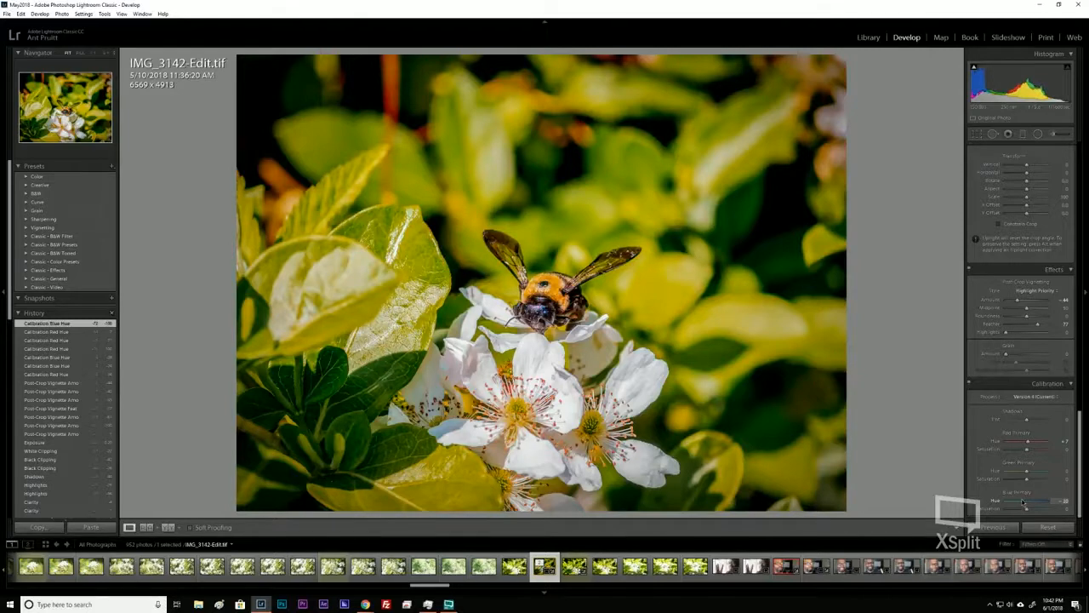
pyautogui.moveTo(1024, 503); pyautogui.dragTo(1024, 503)
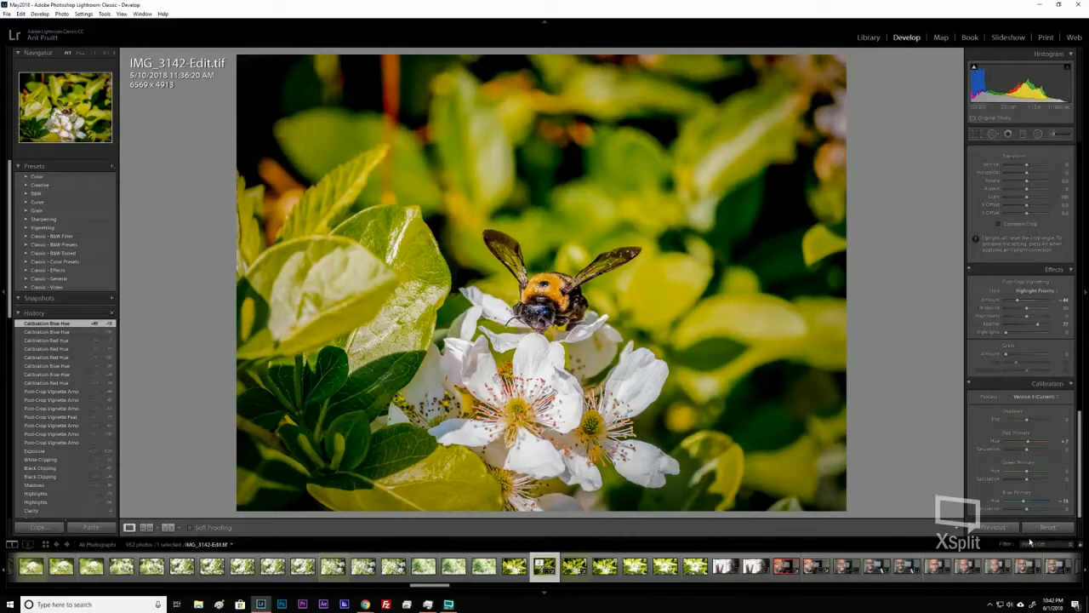
pyautogui.press('8')
# Export the finished photo with the Insta preset and again with the General1 preset
pyautogui.click(6, 14)
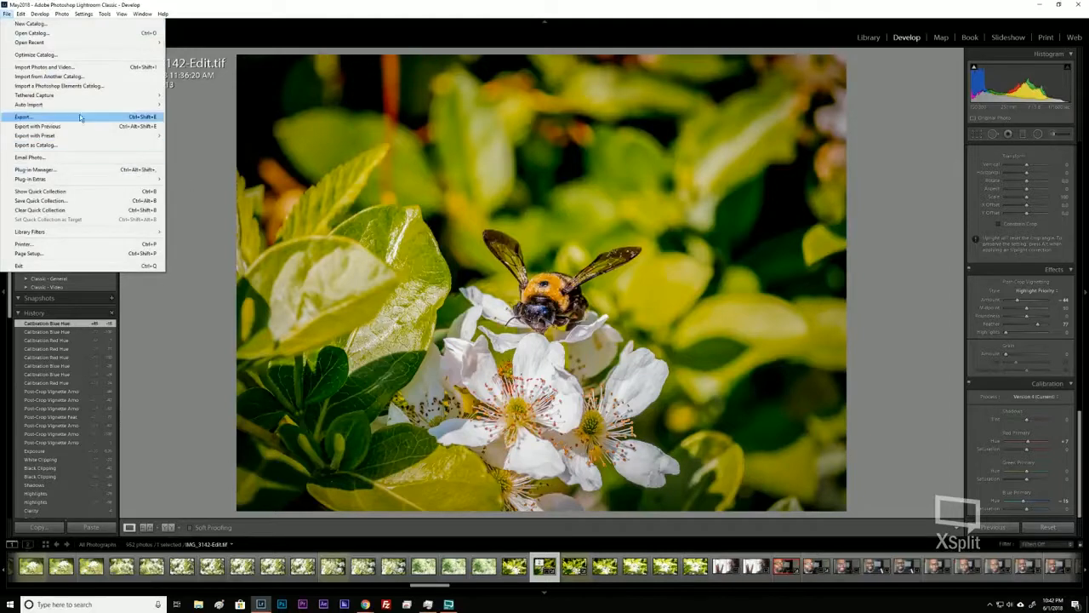
pyautogui.moveTo(107, 137)
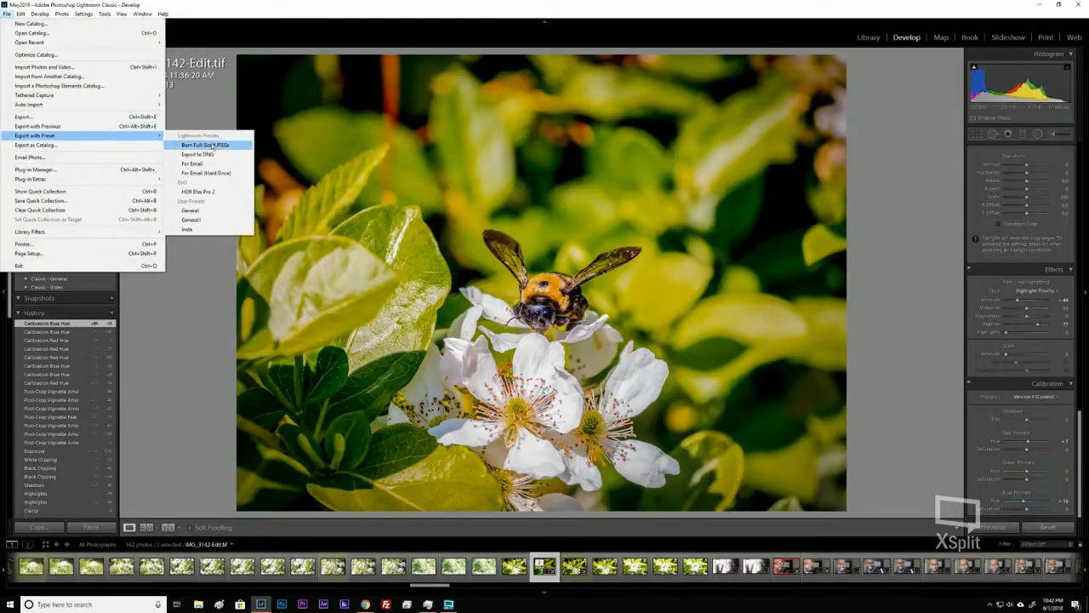
pyautogui.click(235, 236)
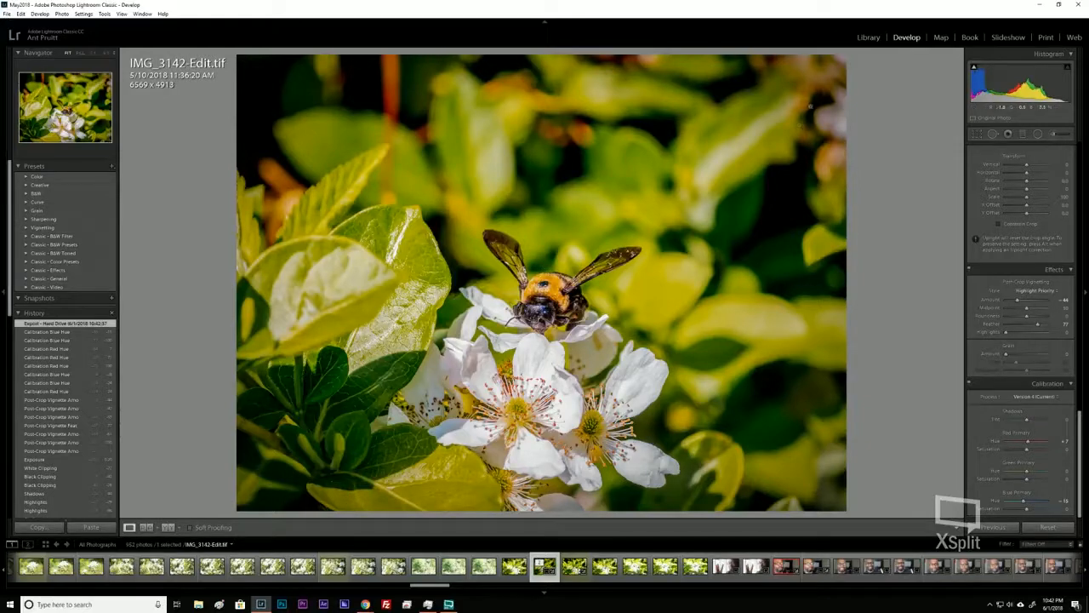
pyautogui.click(7, 14)
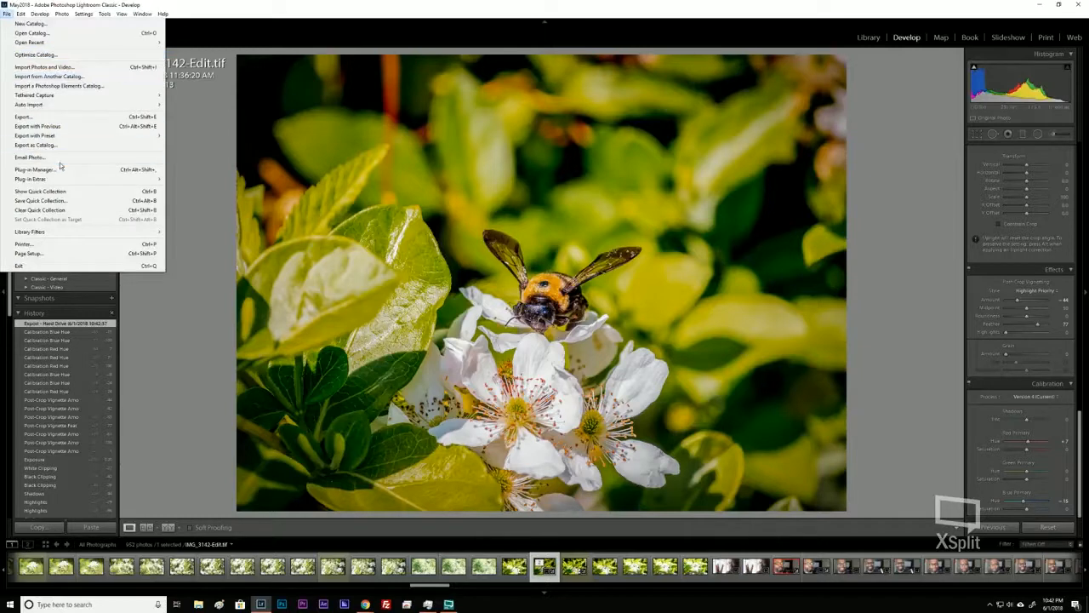
pyautogui.moveTo(109, 141)
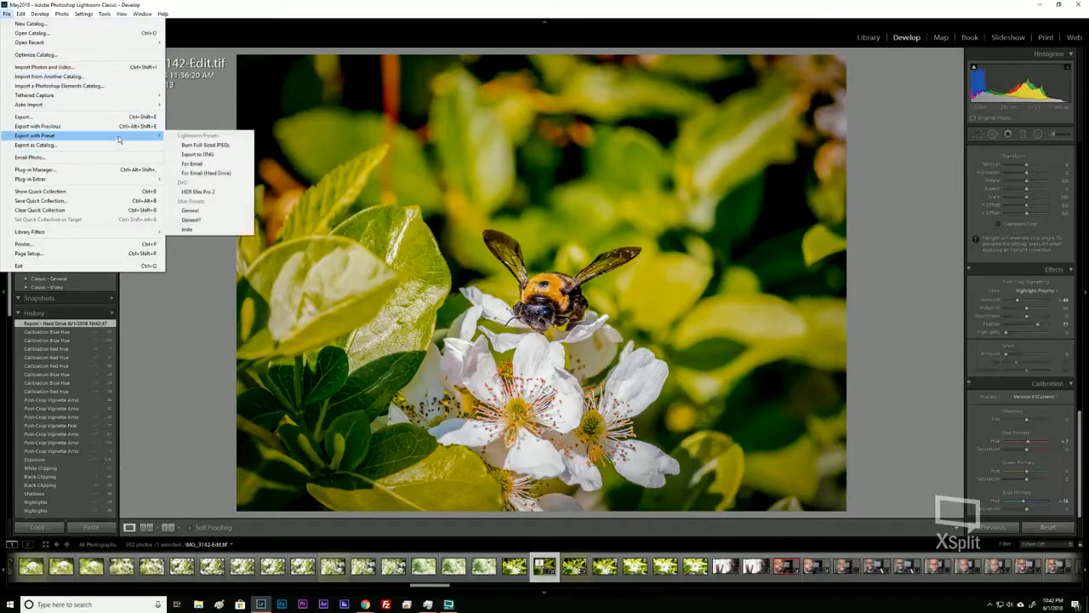
pyautogui.click(231, 223)
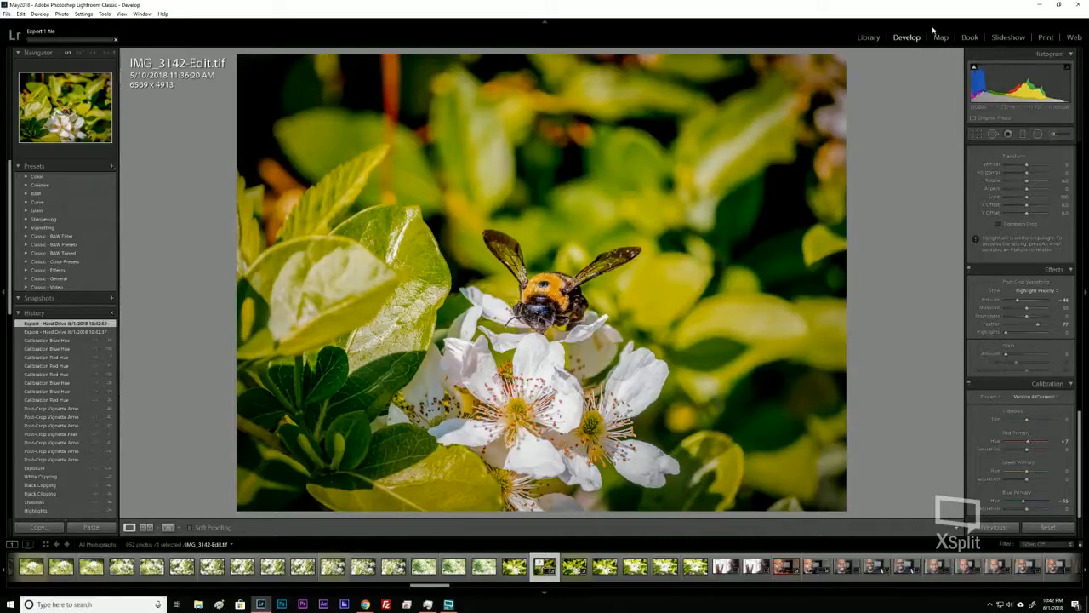
# Add the edited bee photo from the Library grid to the Adobe Stock submission collection under the publish services
pyautogui.click(868, 38)
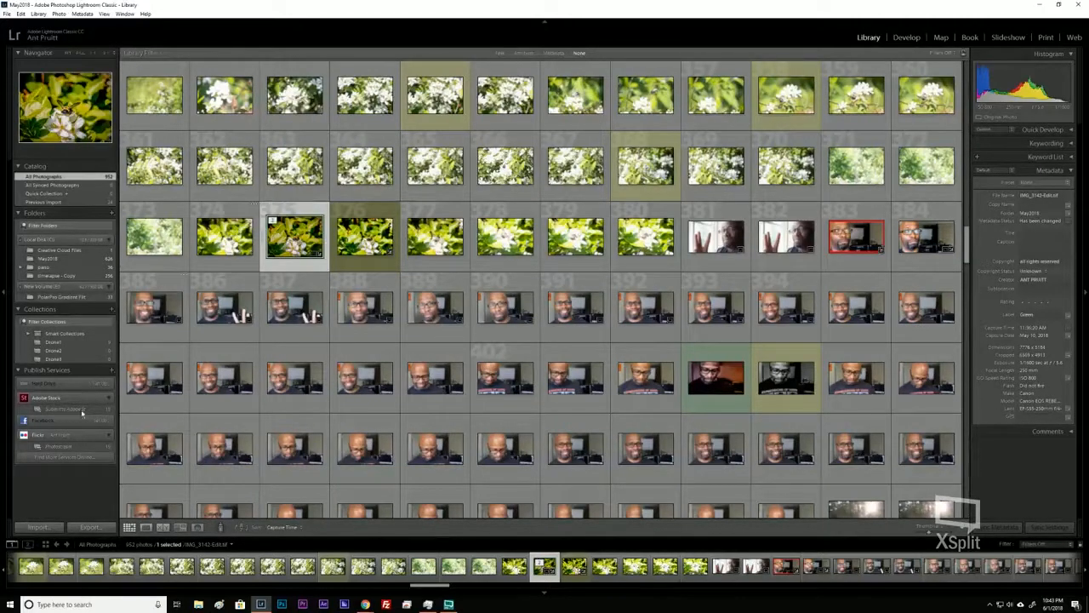
pyautogui.moveTo(300, 245); pyautogui.dragTo(78, 410)
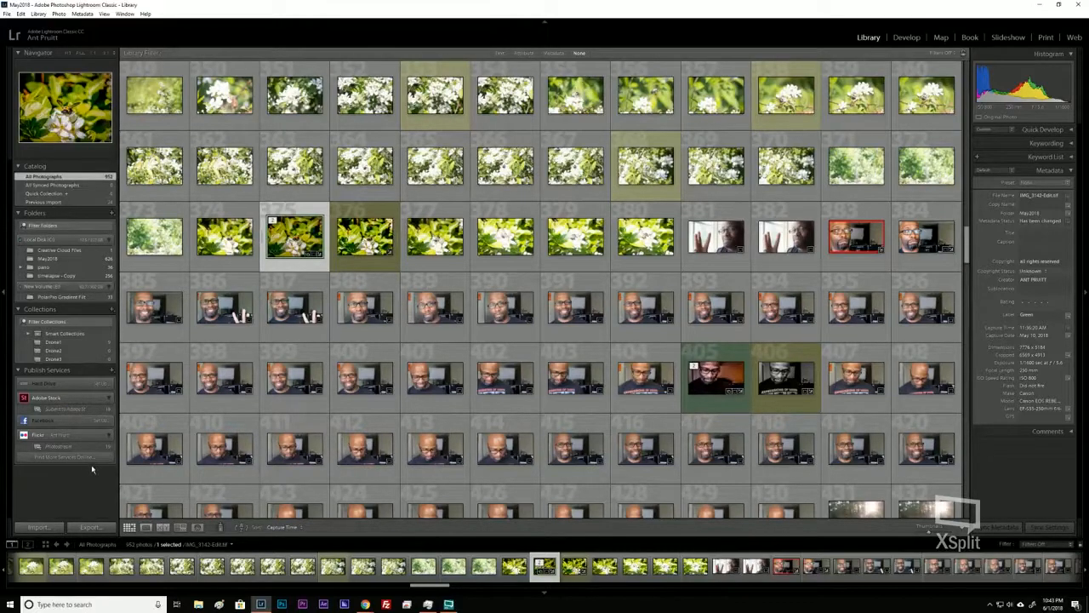
pyautogui.press('ctrl')
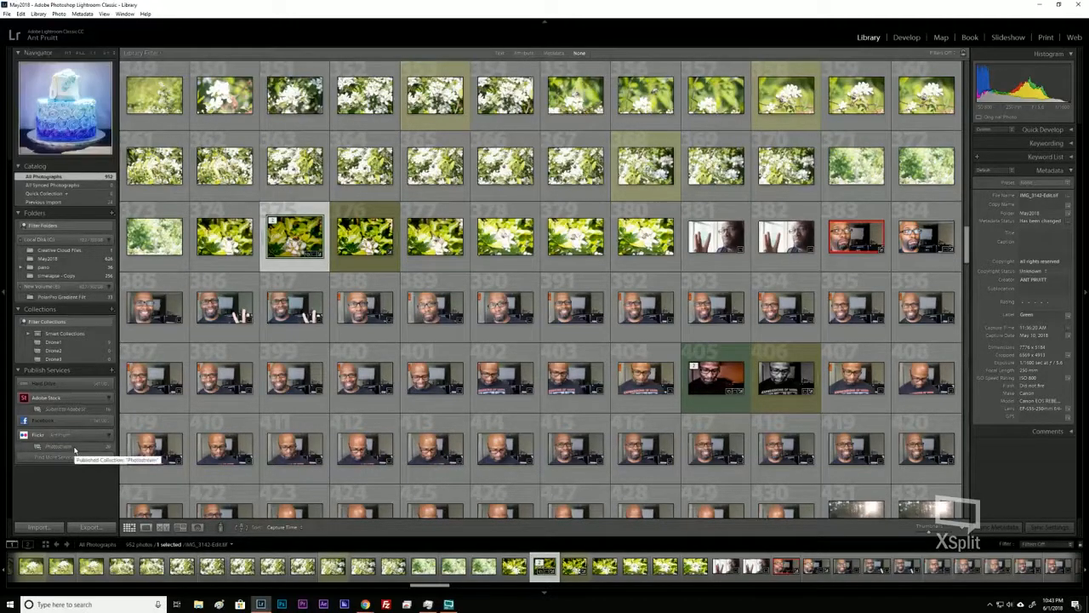
# Publish the Flickr Photostream and the Adobe Stock submission collection, and return to the Develop module
pyautogui.rightClick(103, 449)
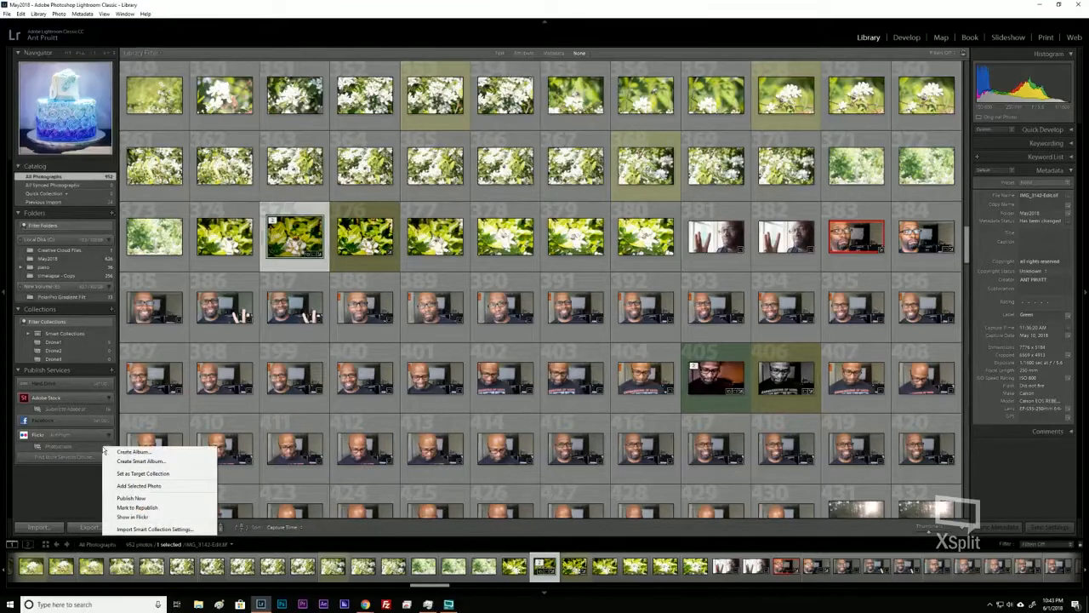
pyautogui.click(136, 499)
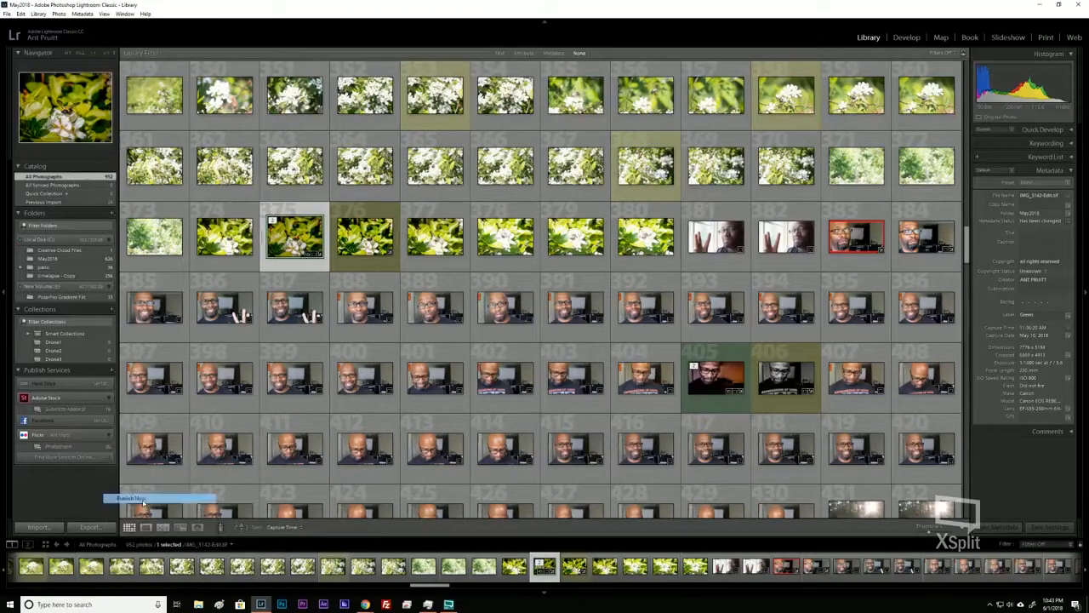
pyautogui.rightClick(92, 411)
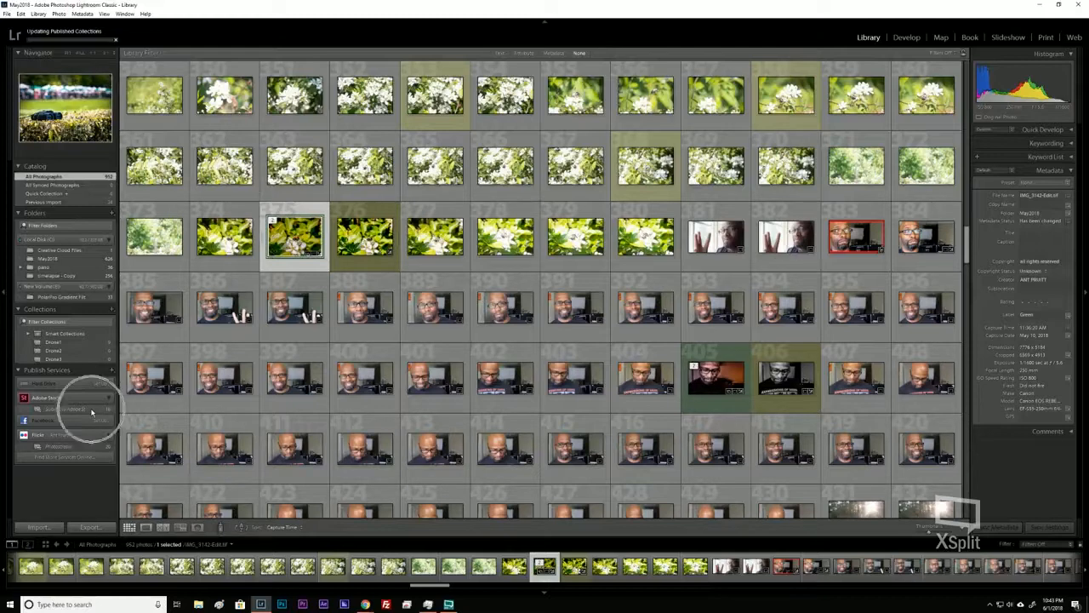
pyautogui.click(136, 439)
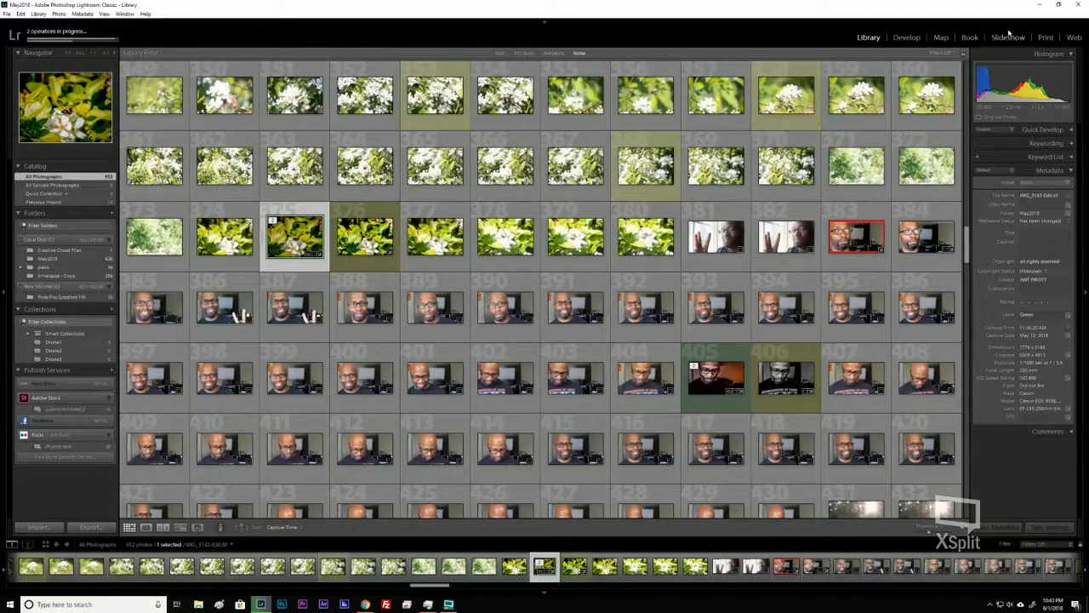
pyautogui.click(917, 38)
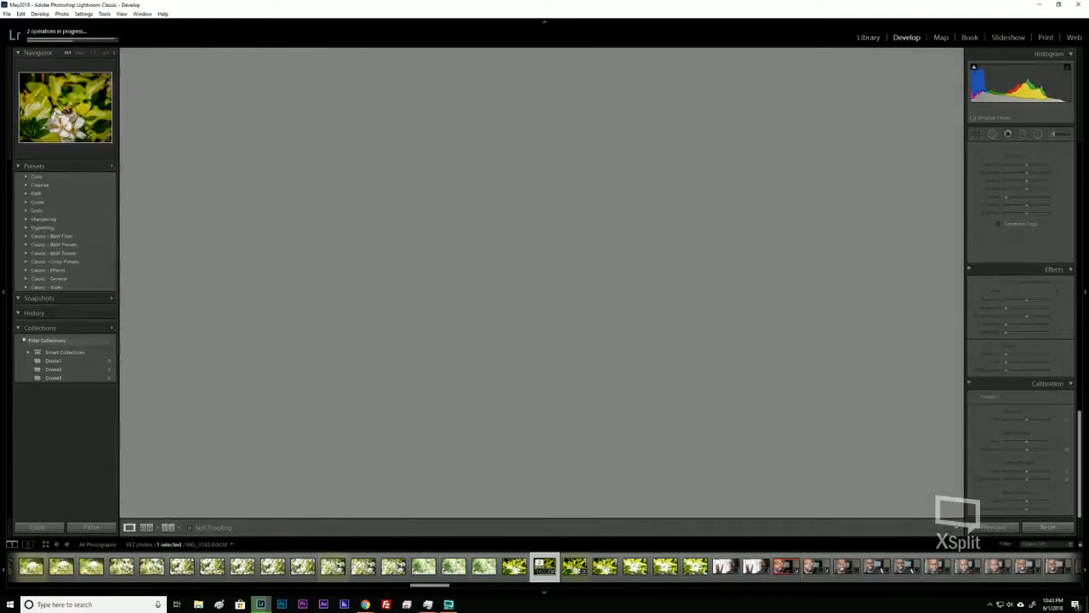